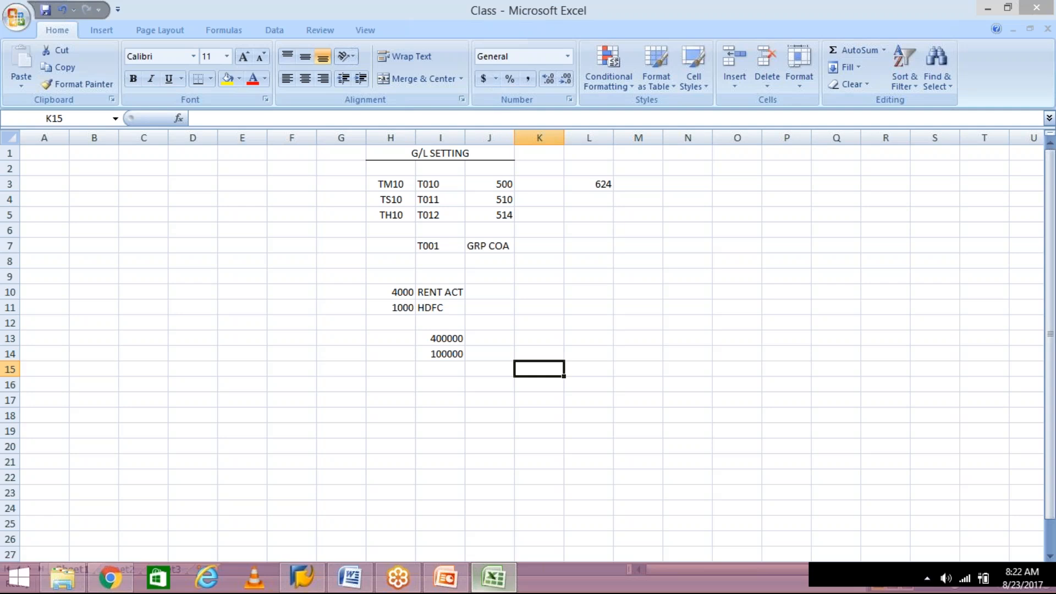
Clear the entries in H9:K16 and enter 500 in cell I9
drag(385, 270, 540, 377)
key(Delete)
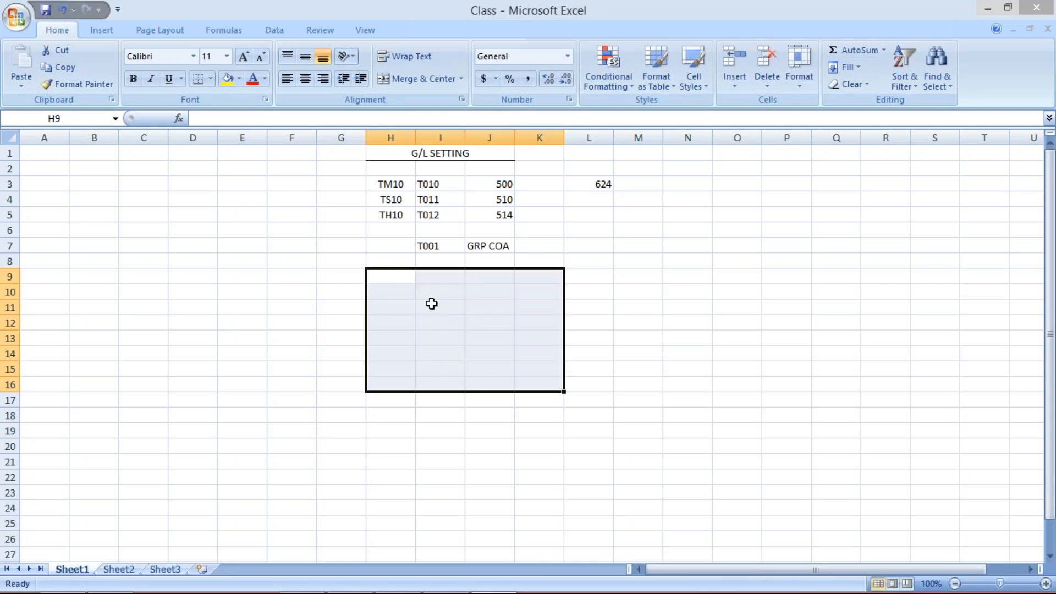
click(432, 281)
text(500)
key(Return)
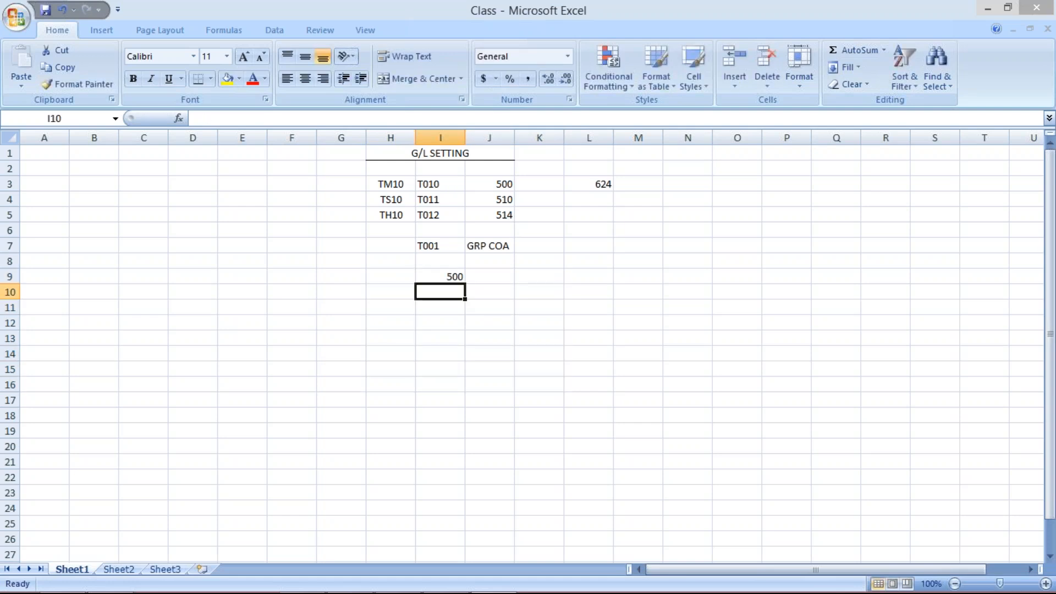
Enter 100 in I10 with the label REV beside it in J10
text(100)
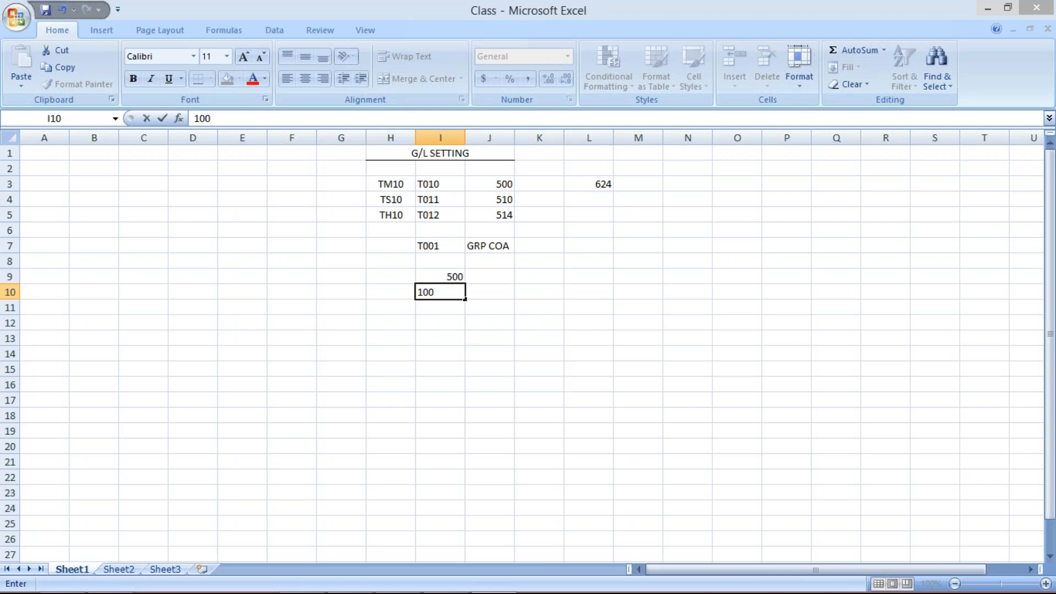
click(503, 289)
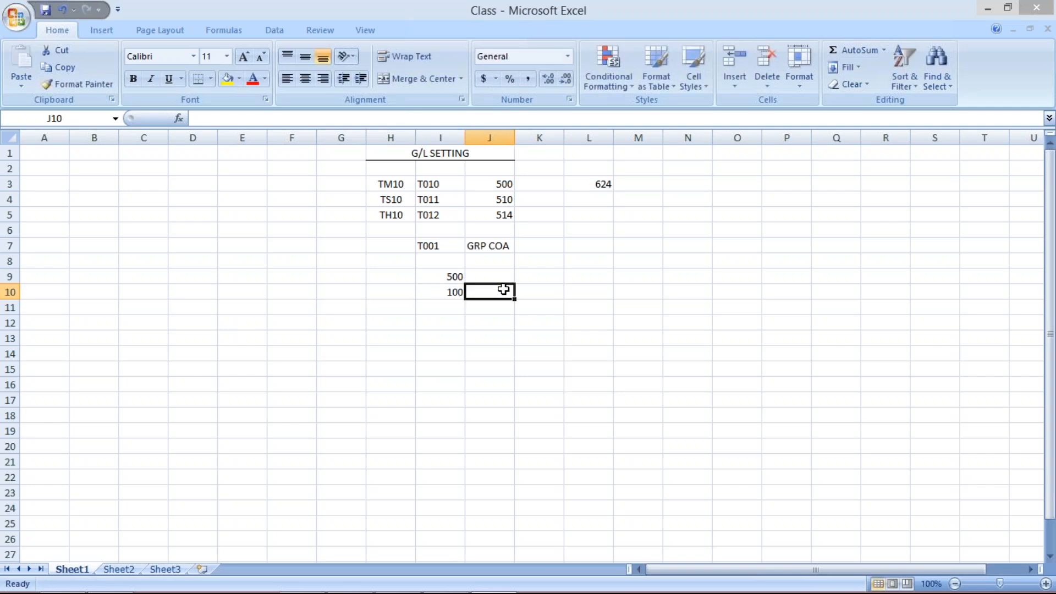
text(RE)
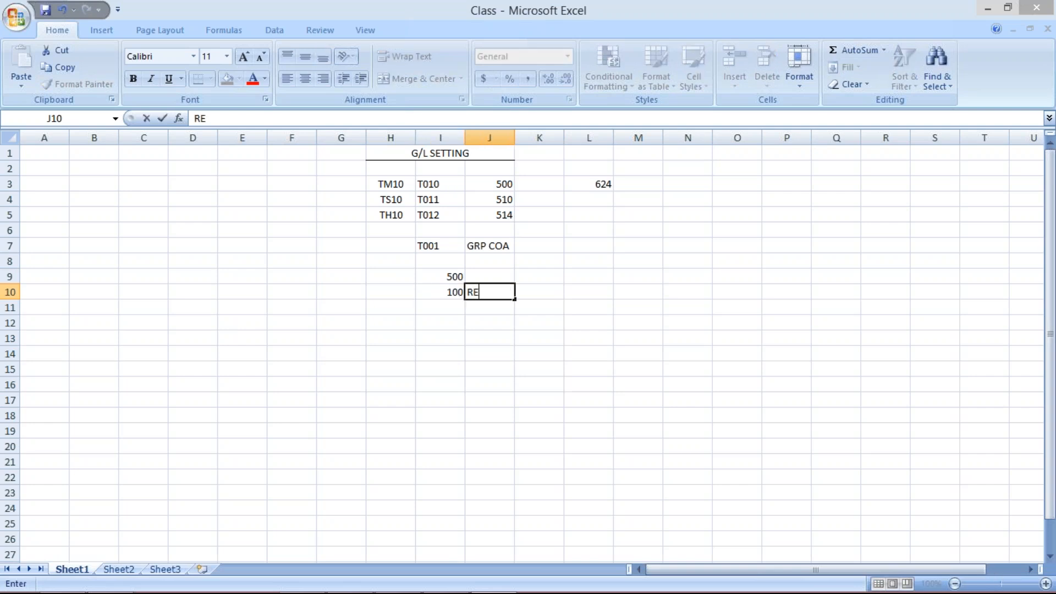
text(V)
key(Return)
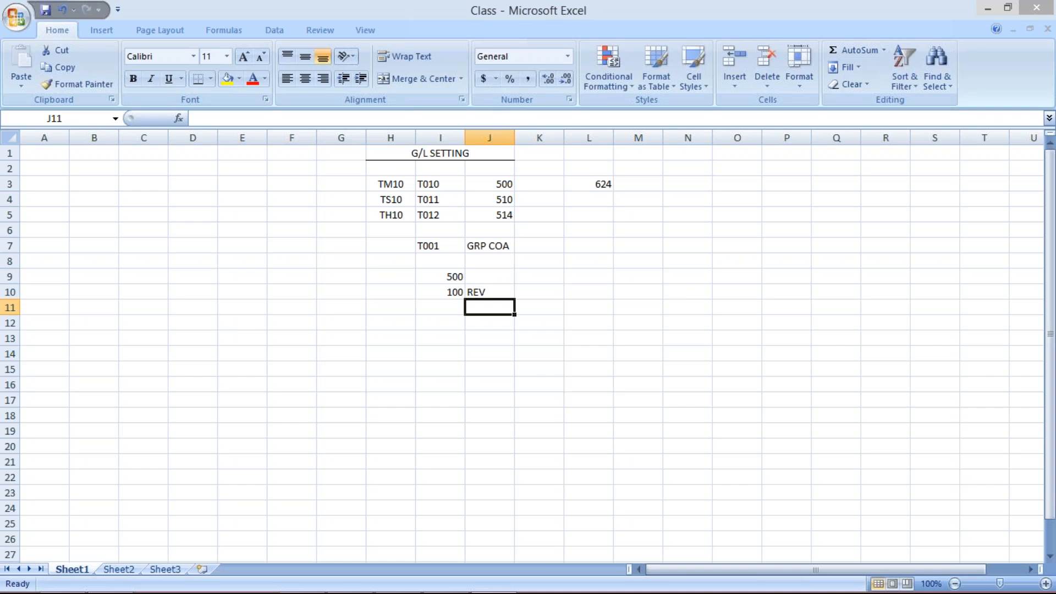
Enter 100 in I11 with the label EXP beside it in J11
click(442, 308)
text(100)
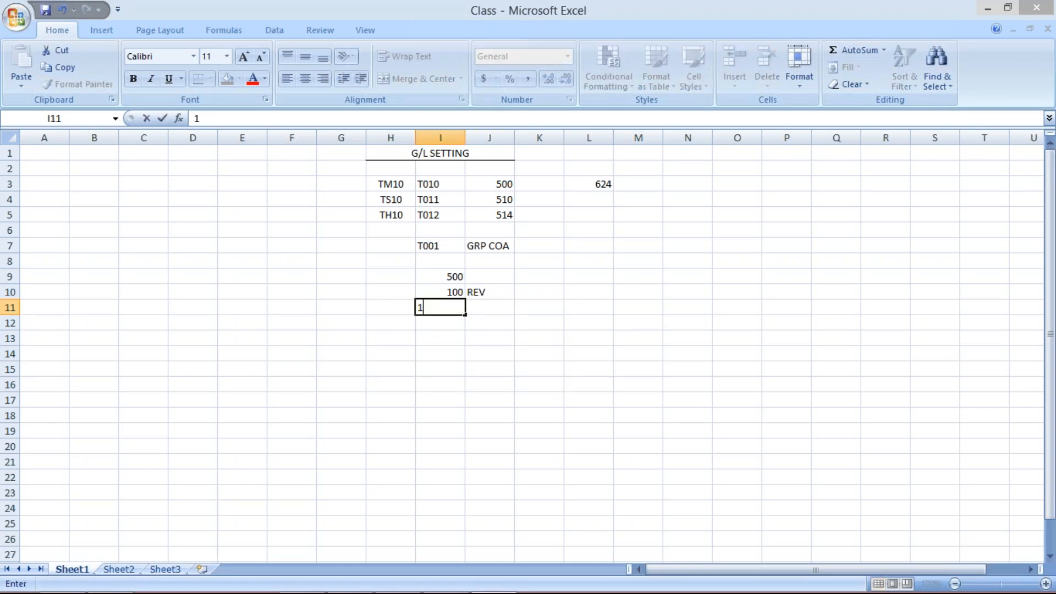
click(493, 311)
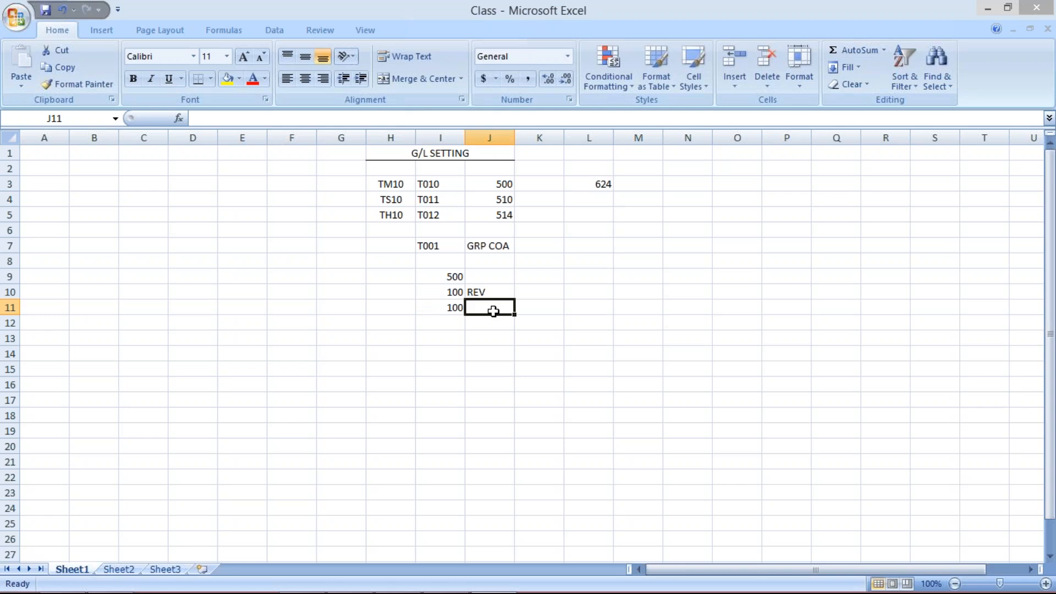
text(EXP)
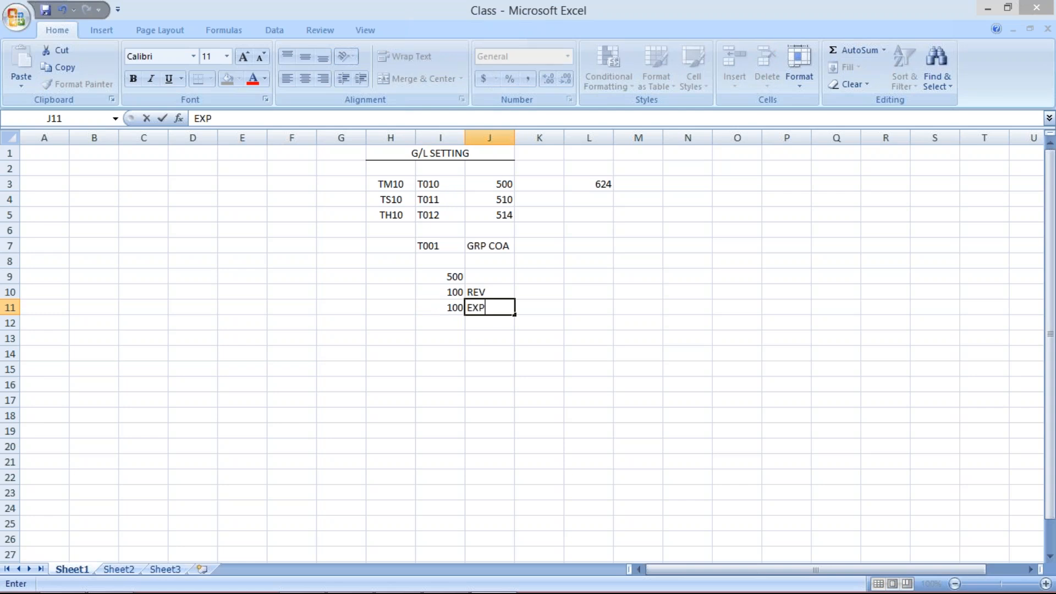
key(Return)
Enter 80 in I12 with the label AST beside it in J12
key(Left)
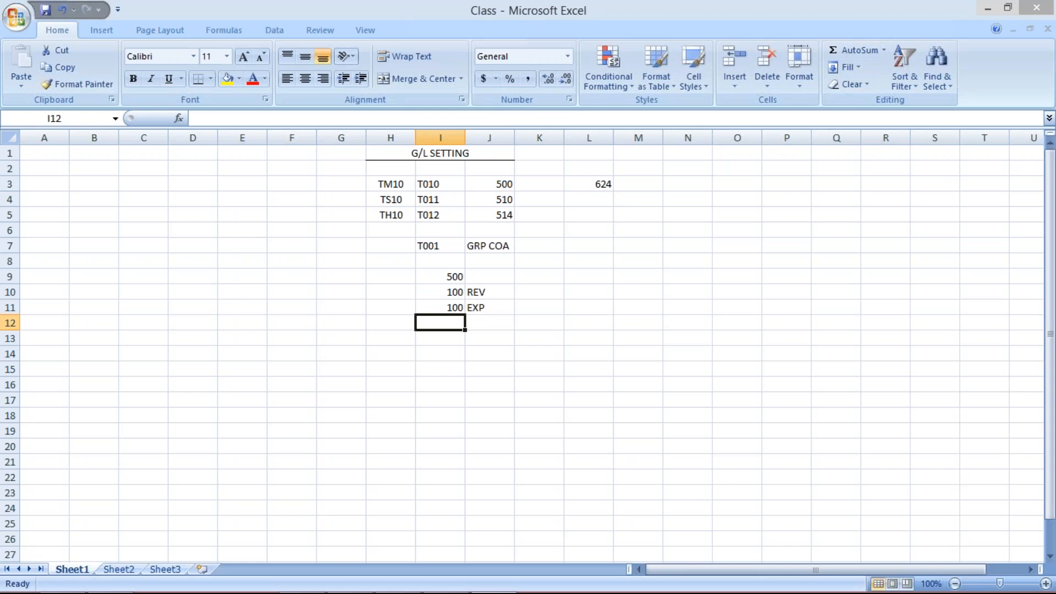
text(80)
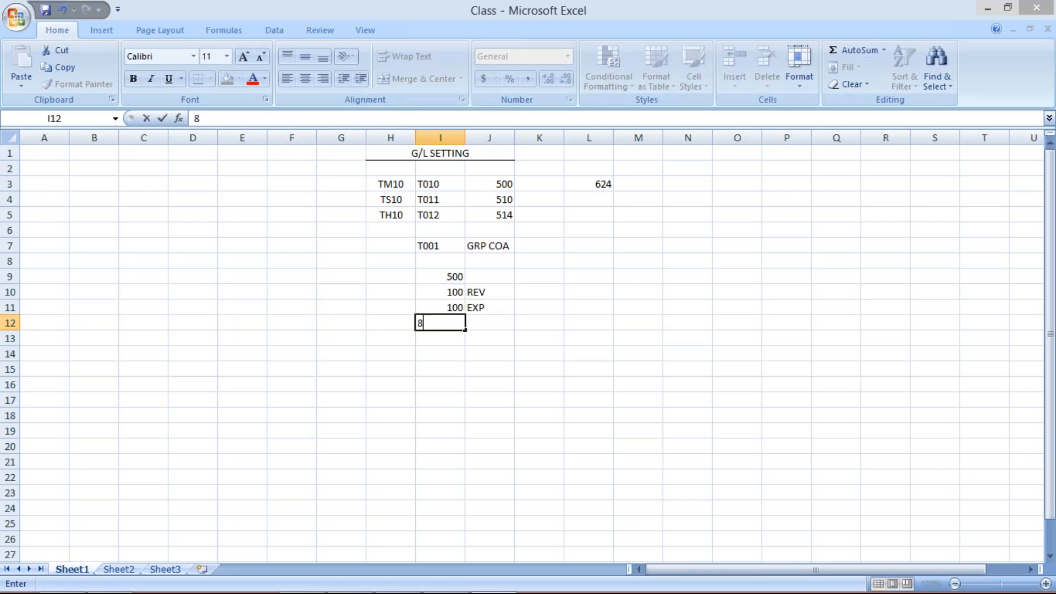
click(482, 323)
text(AST)
key(Return)
Enter 120 in I13 with the label LIB beside it in J13
click(440, 343)
text(120)
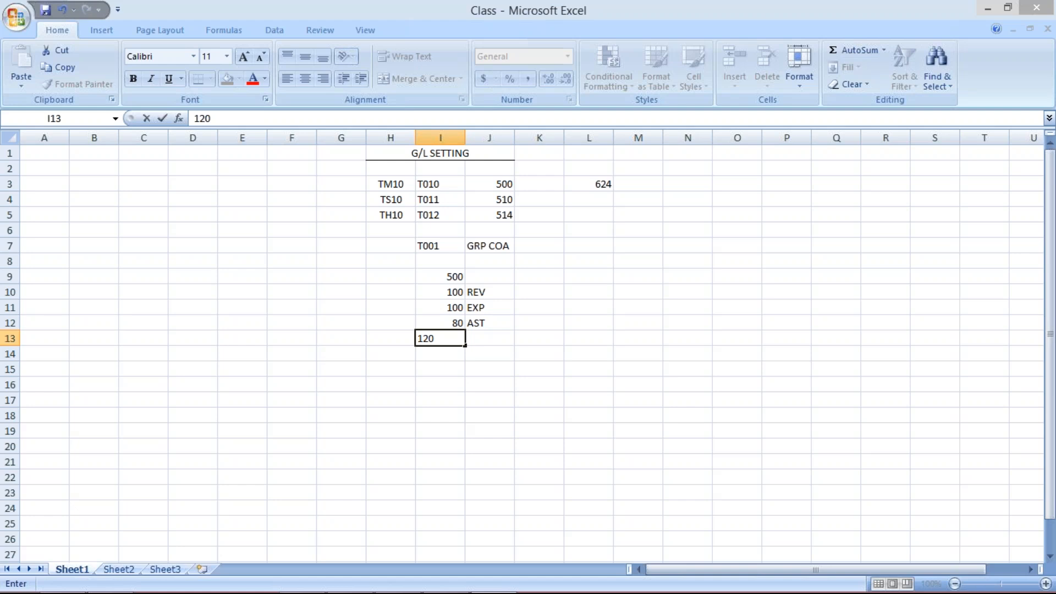
key(Tab)
text(LI)
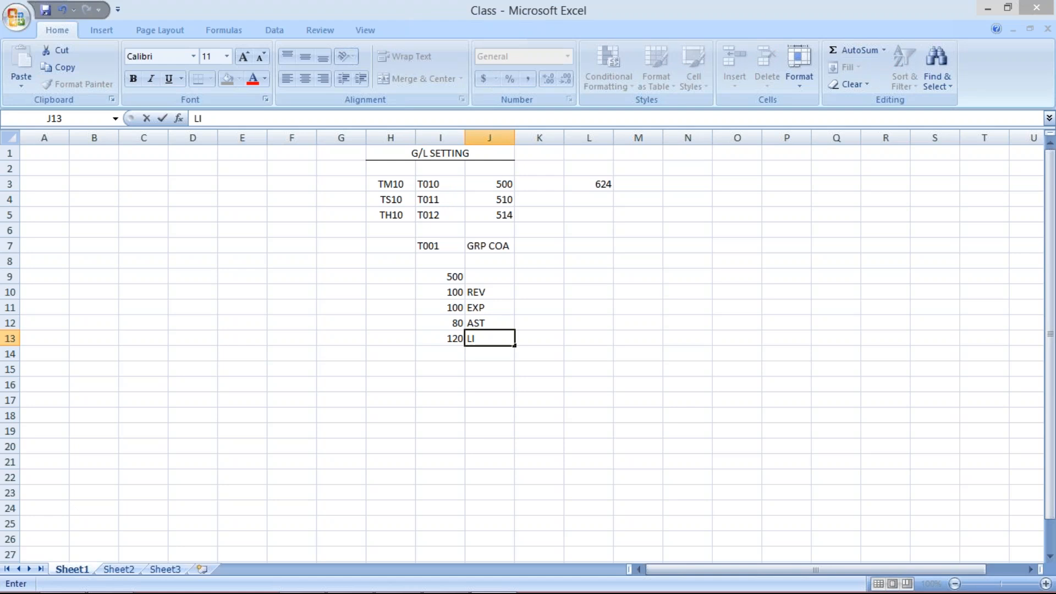
text(B)
key(Return)
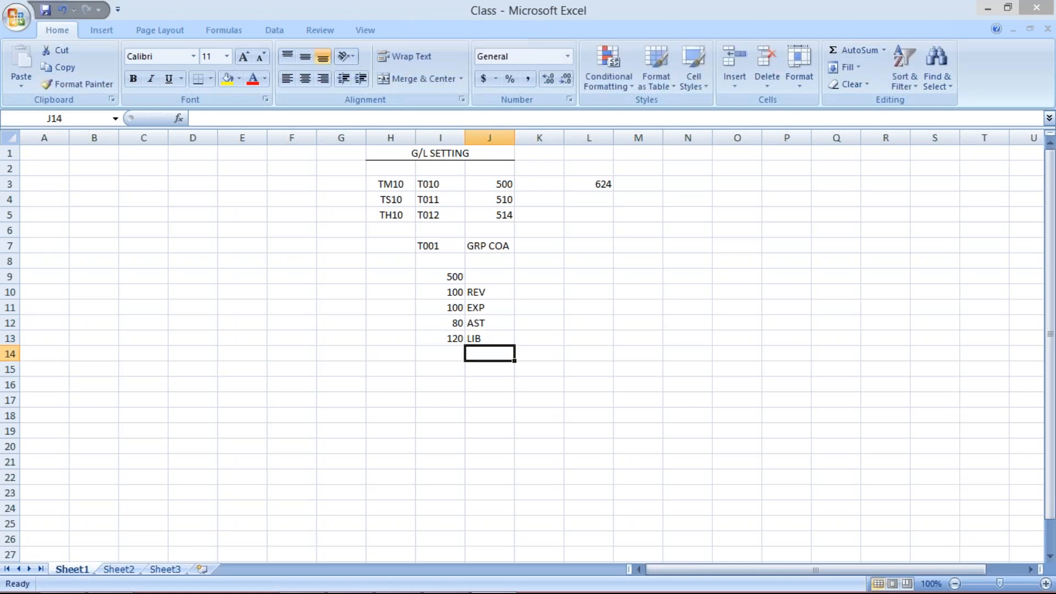
Enter 100 in I14 with the label OTH beside it in J14
click(450, 353)
text(100)
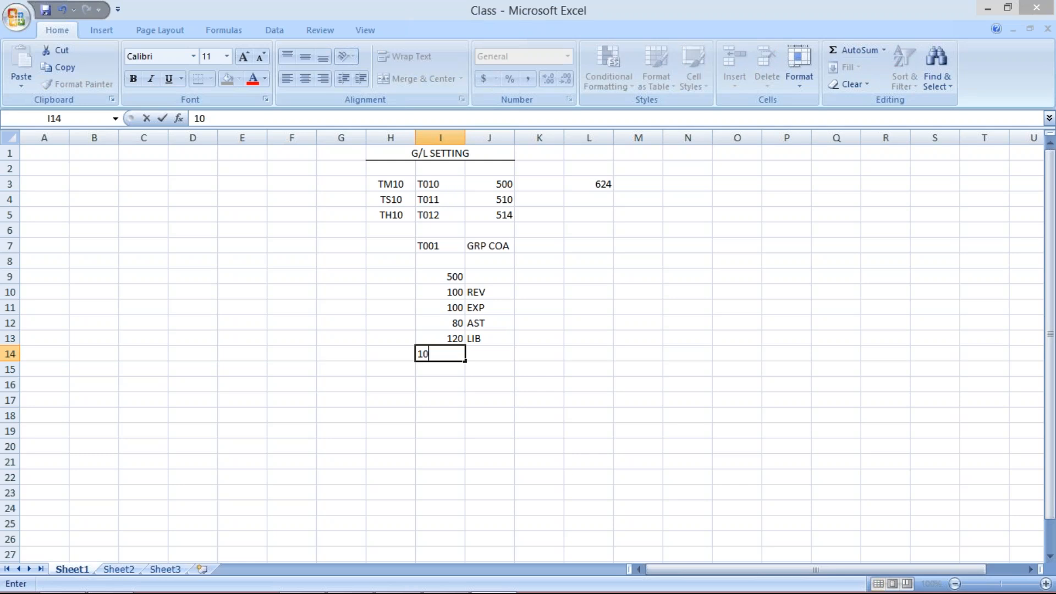
click(481, 352)
text(OTH)
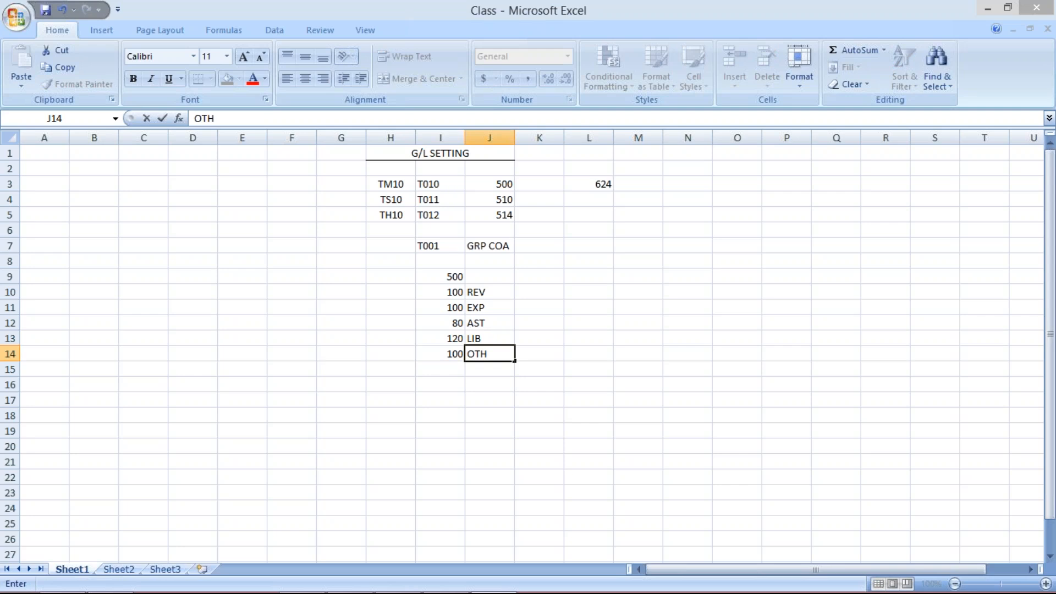
key(Return)
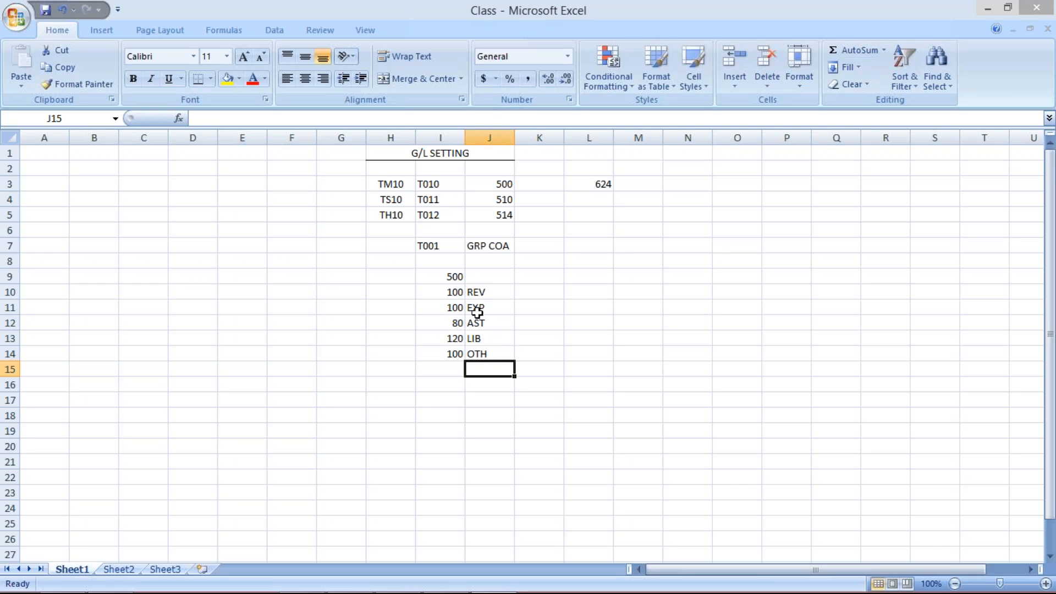
click(485, 292)
drag(486, 313, 488, 326)
click(491, 353)
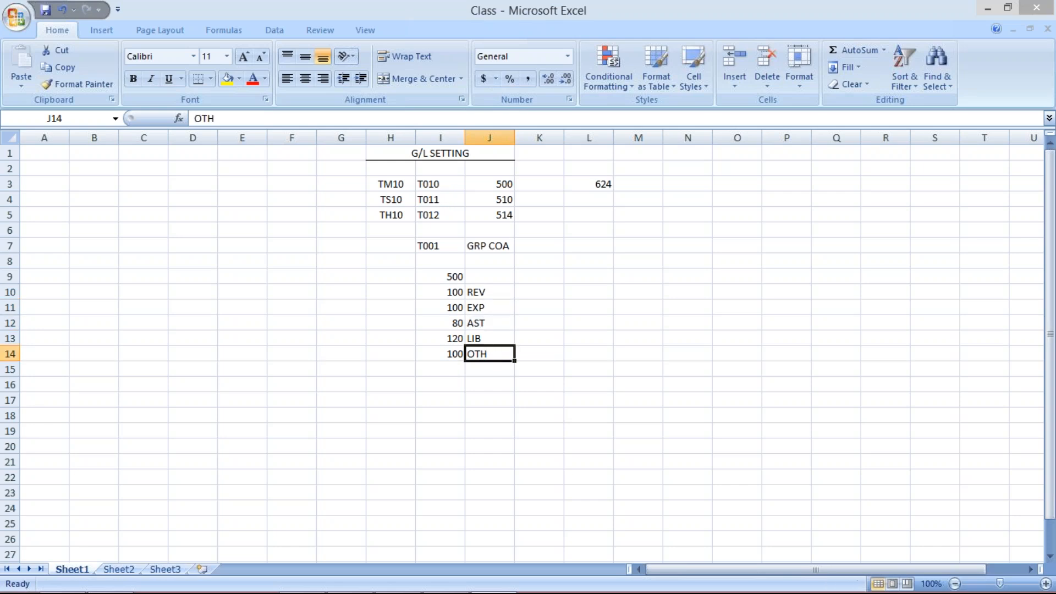
click(492, 301)
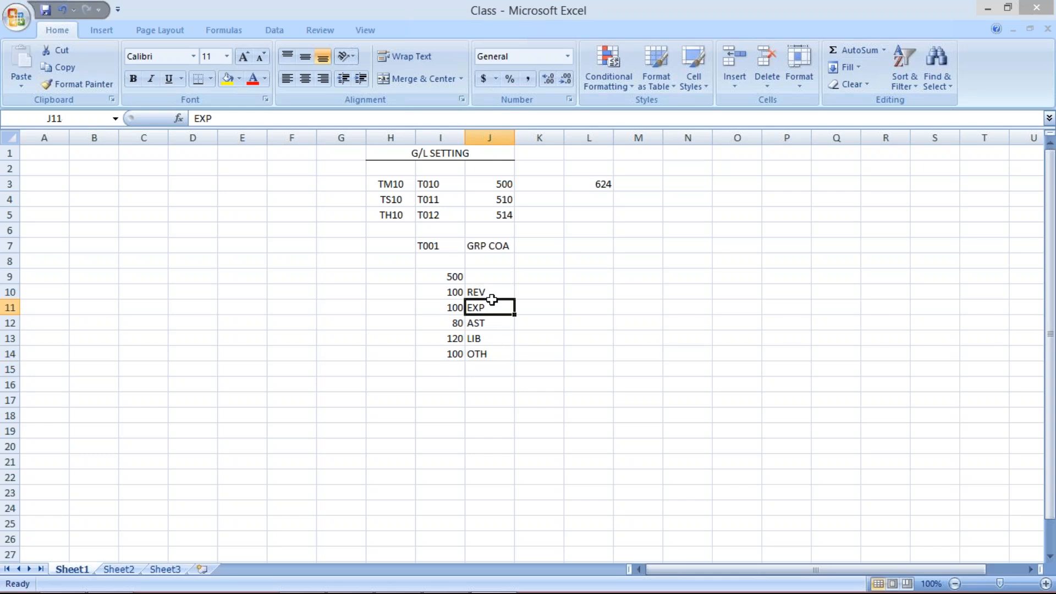
click(489, 286)
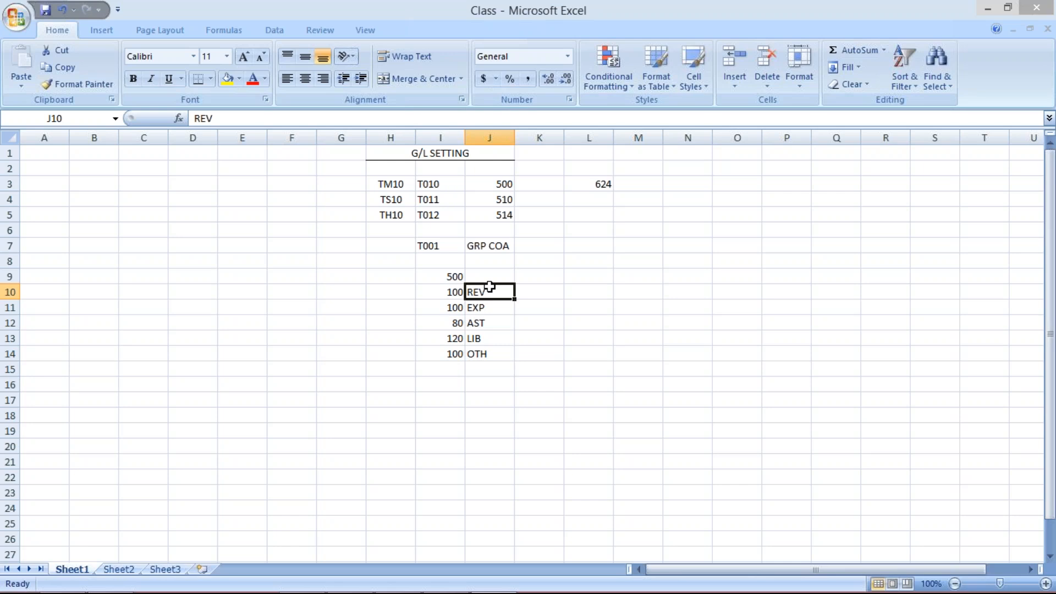
Switch to the 5_GL Setting presentation in PowerPoint and read the Account Group definition
mouse_move(454, 593)
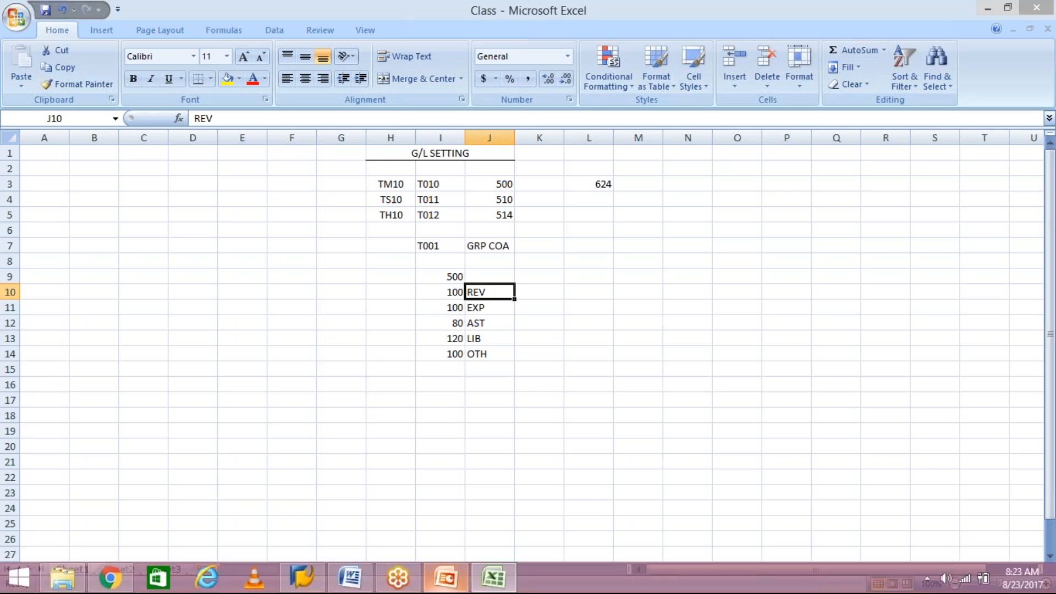
click(451, 588)
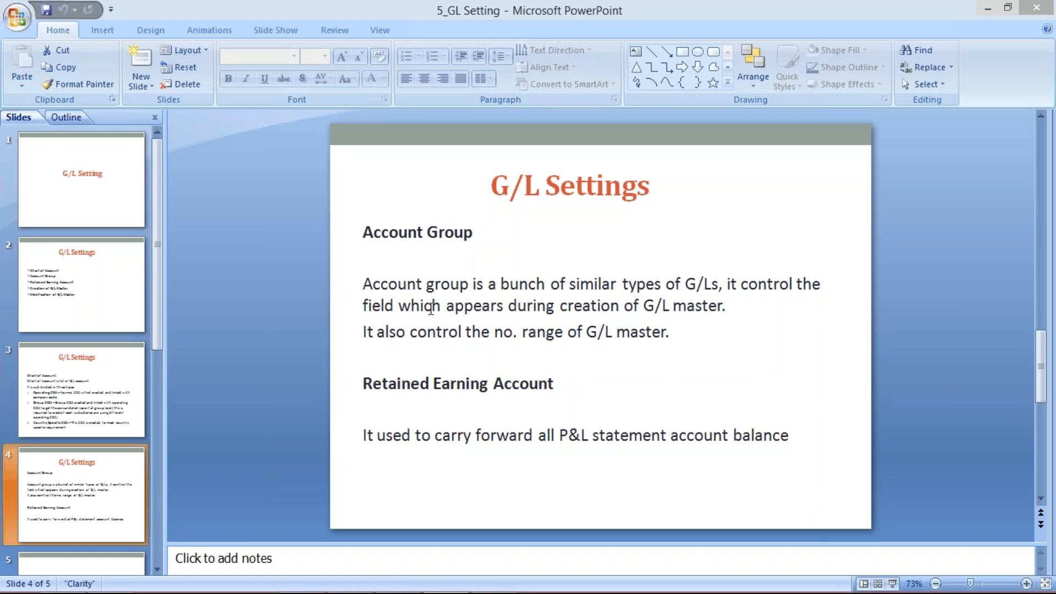
Switch back to the Class workbook in Excel and list the letters A to F down cells C9:C14
mouse_move(471, 588)
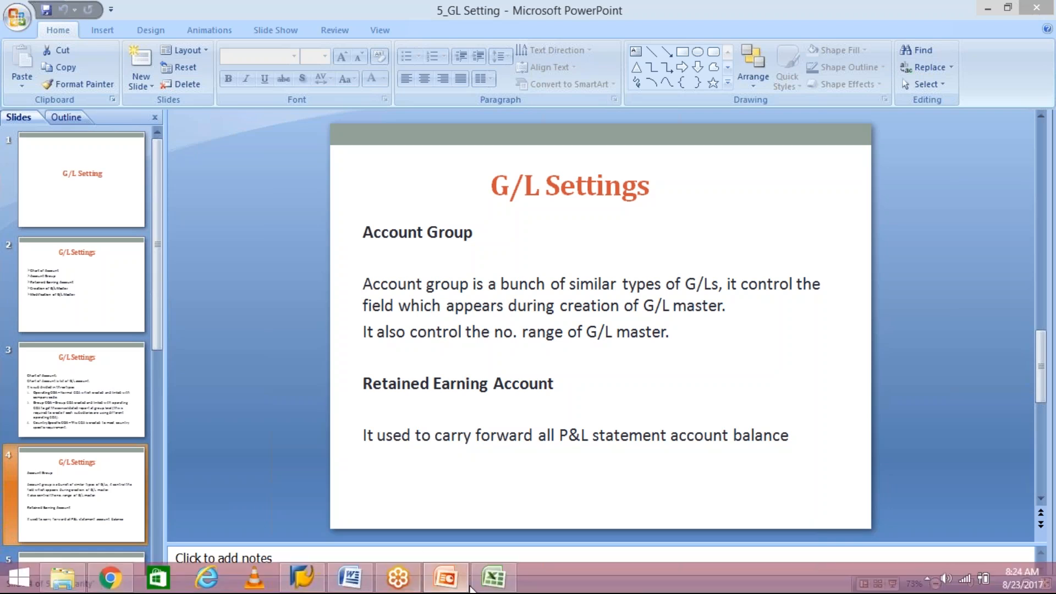
click(486, 585)
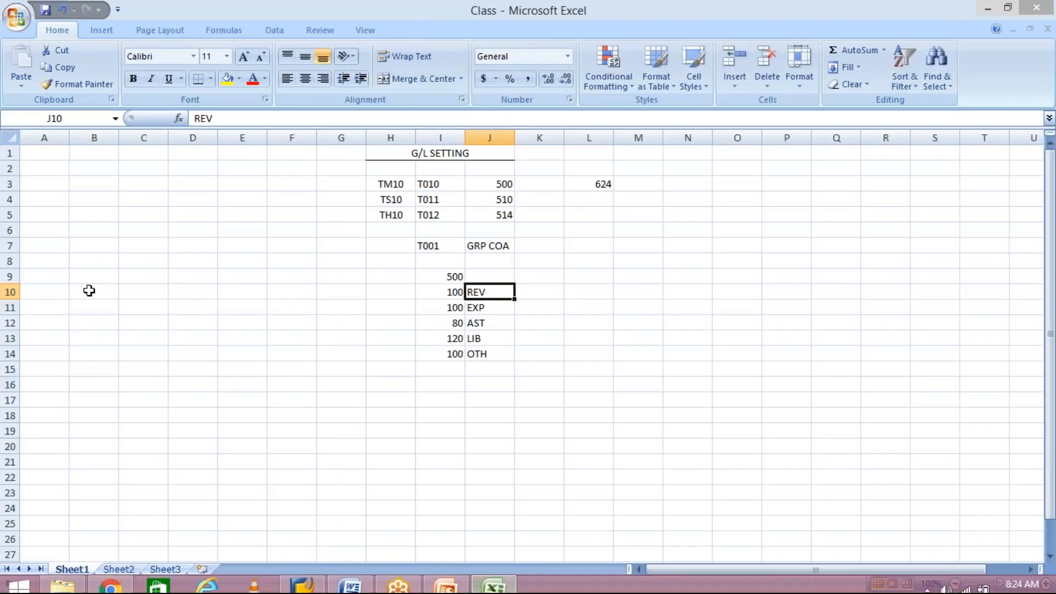
drag(149, 243, 400, 434)
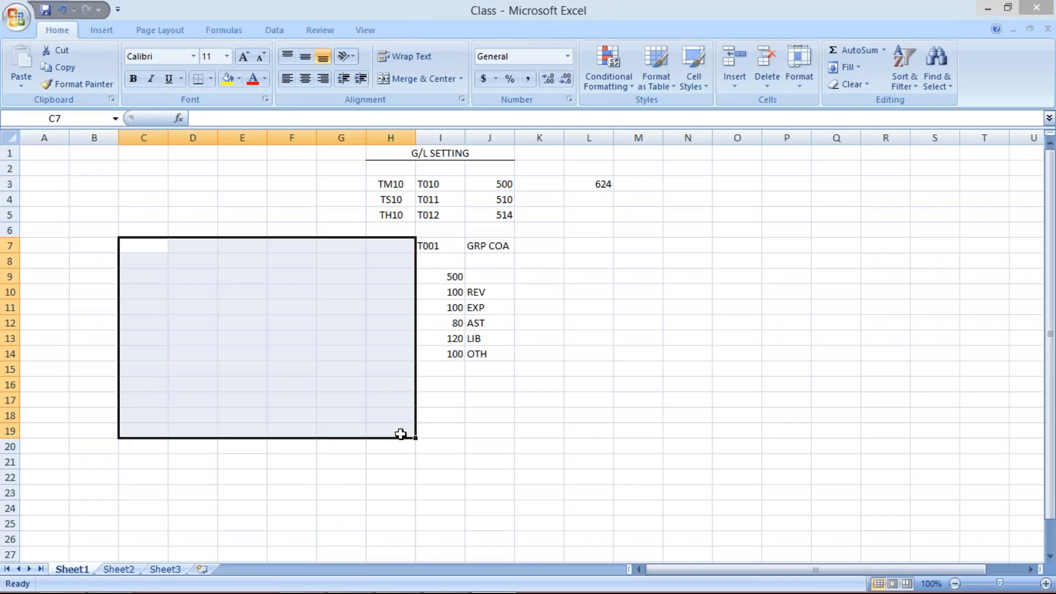
click(146, 276)
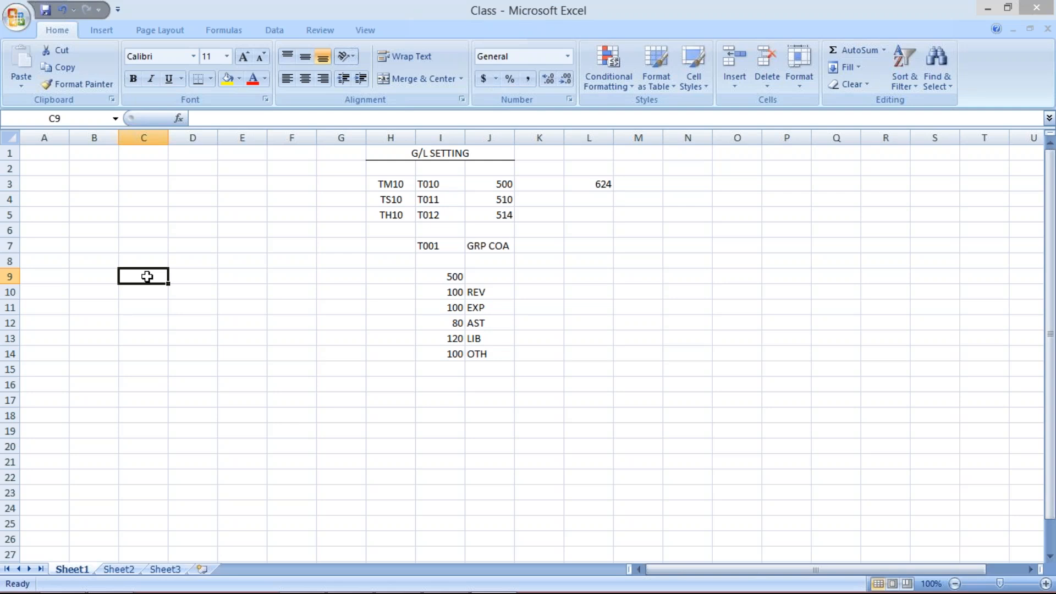
text(A)
click(132, 296)
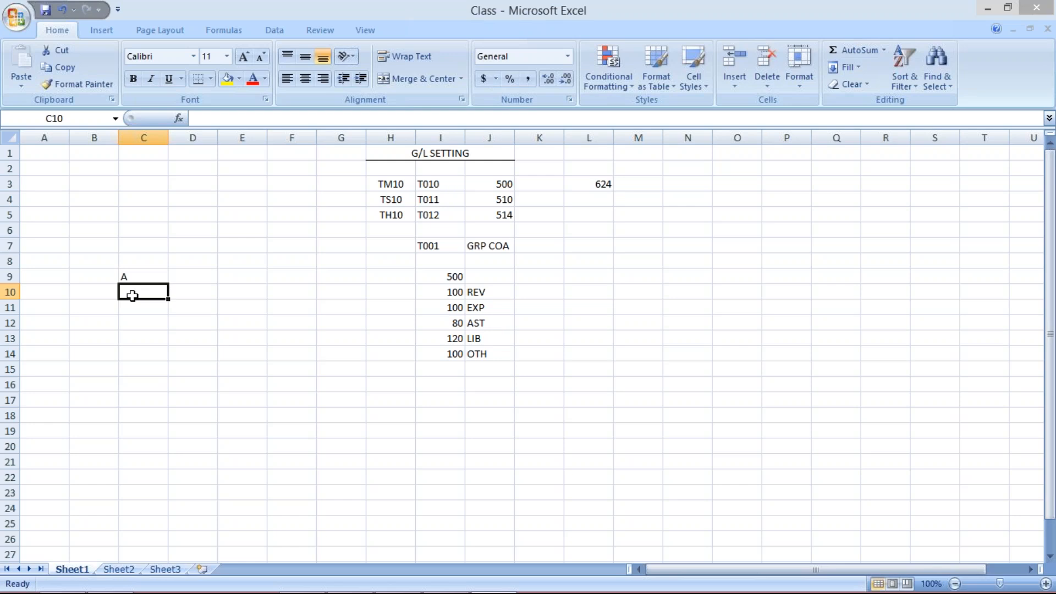
text(B)
key(Return)
text(C)
key(Return)
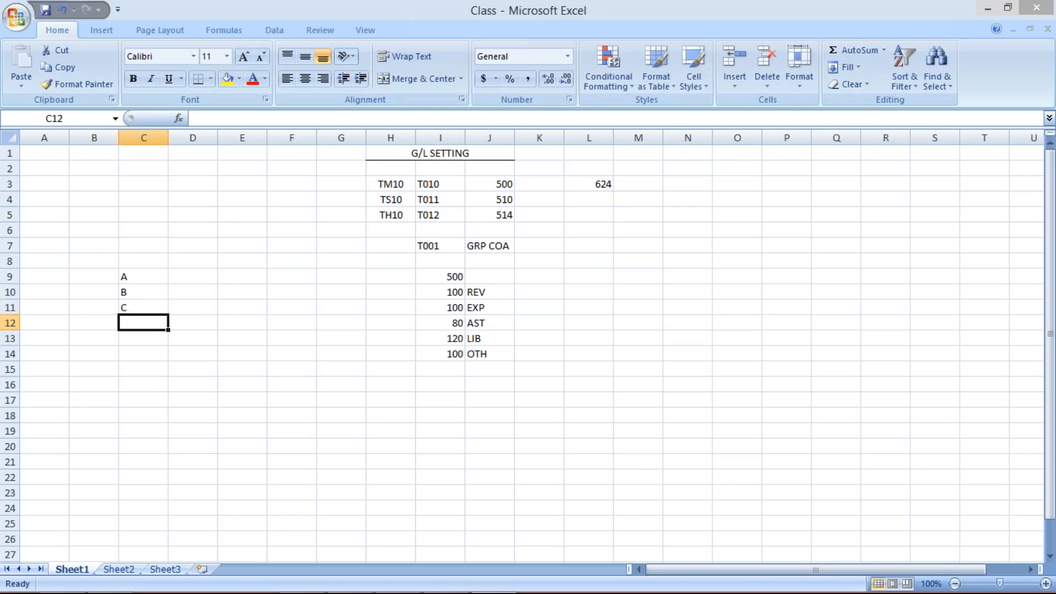
text(D)
key(Return)
text(E)
key(Return)
text(F)
key(Return)
drag(141, 276, 139, 351)
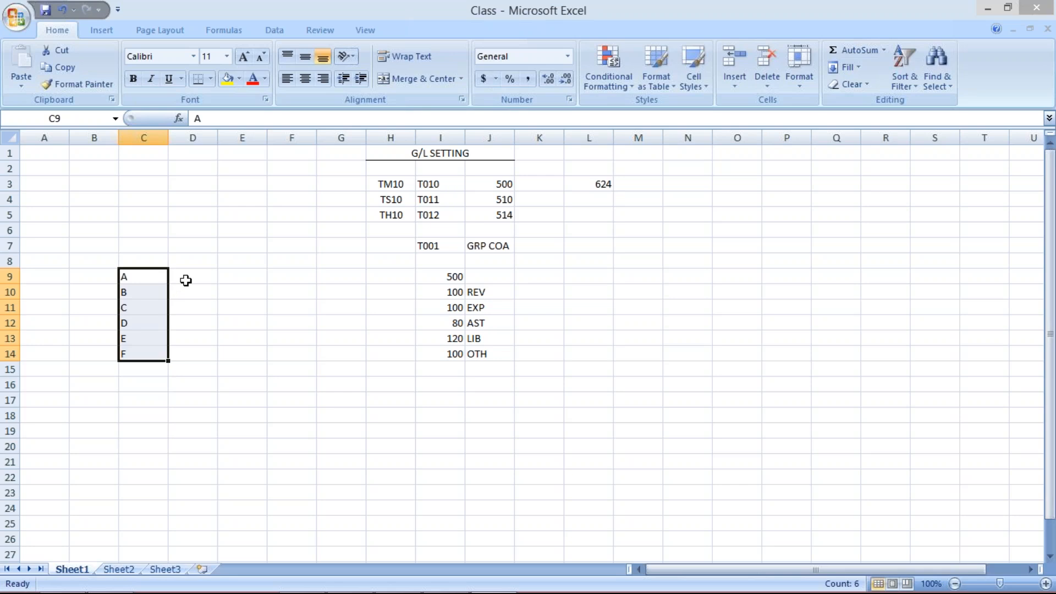
Mark the entry C with an X beside it in cell D11
click(185, 280)
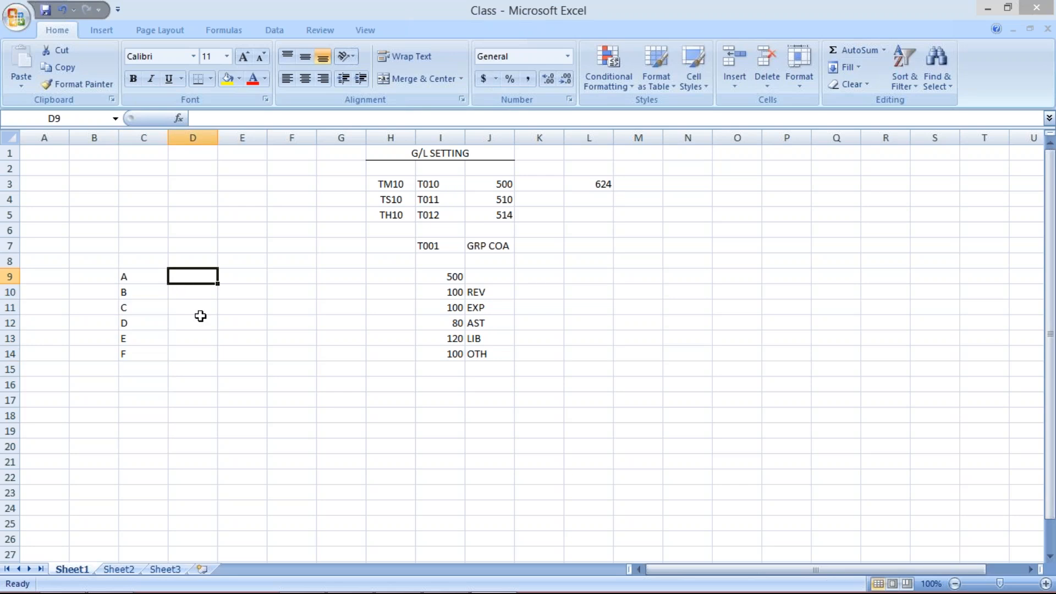
click(186, 290)
click(188, 307)
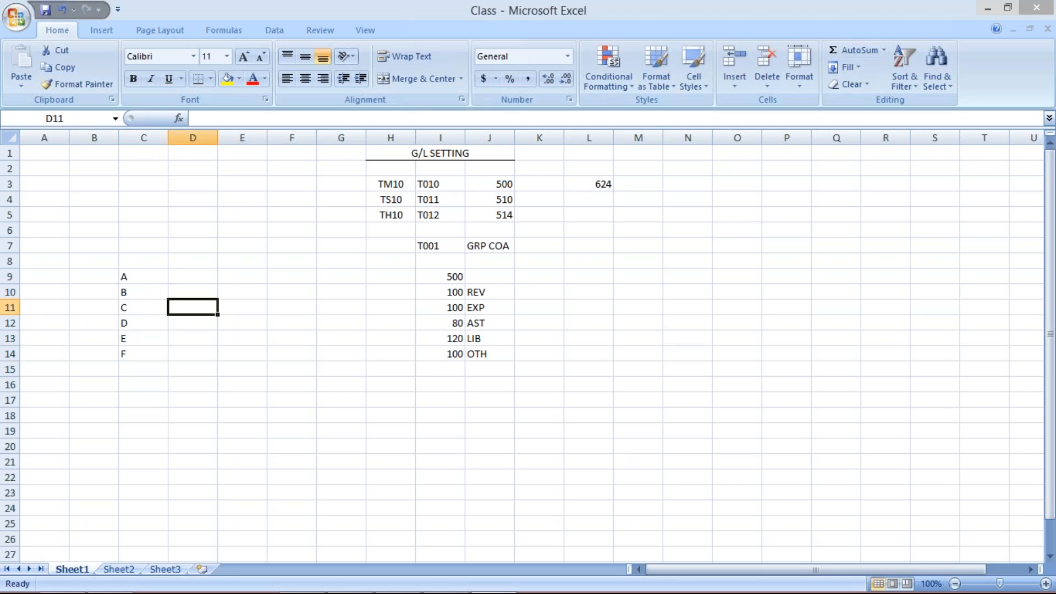
text(X)
key(Return)
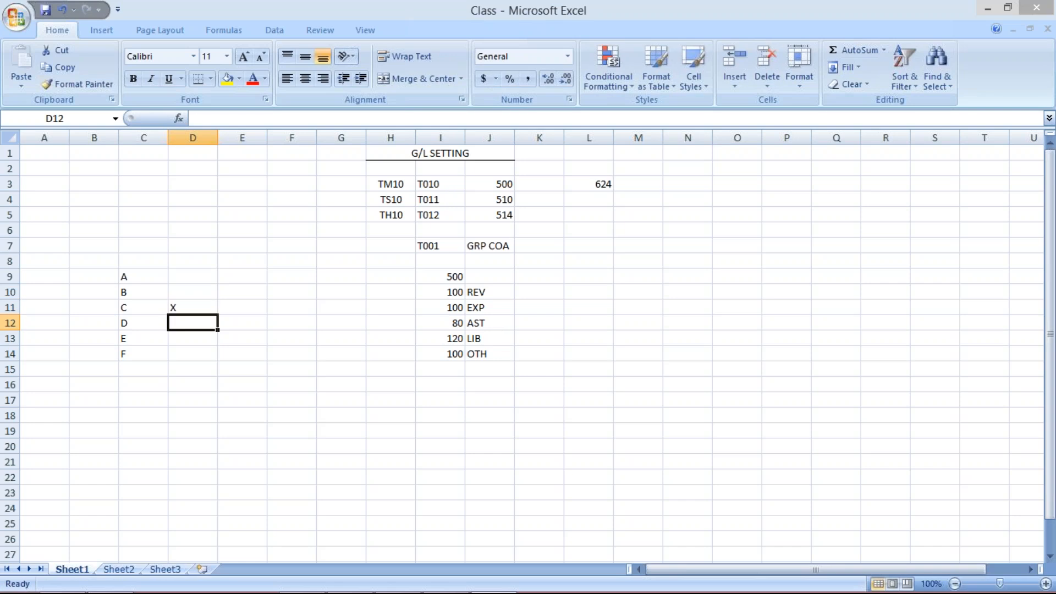
click(189, 307)
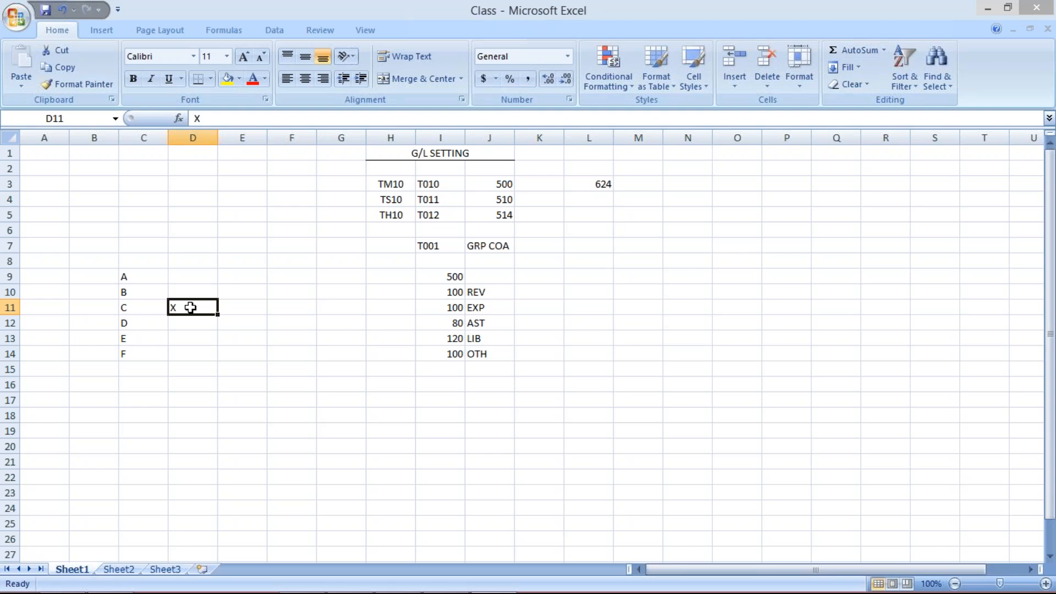
click(135, 307)
click(190, 307)
mouse_move(247, 587)
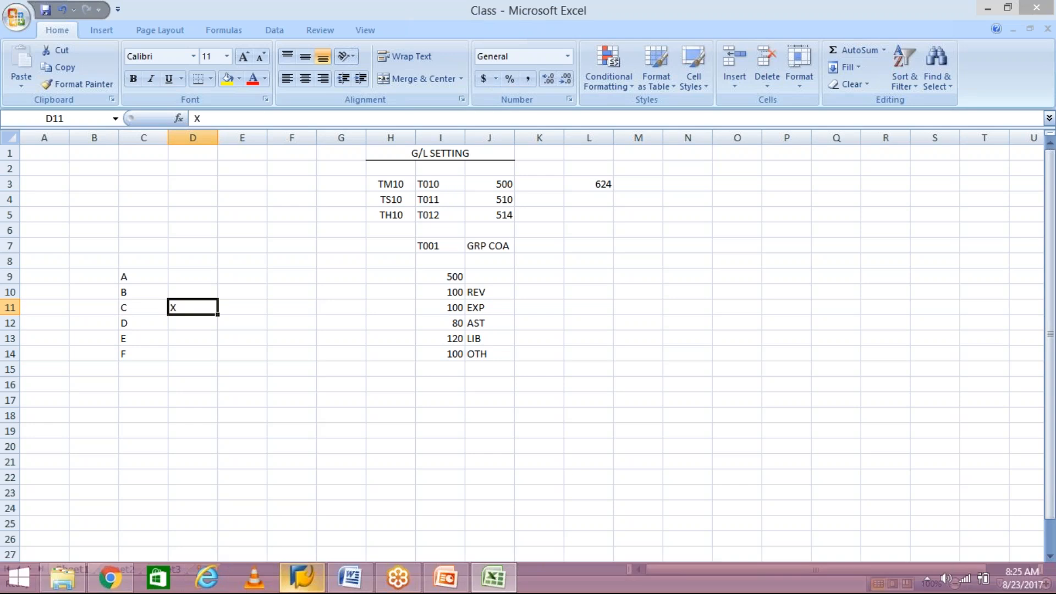
click(140, 309)
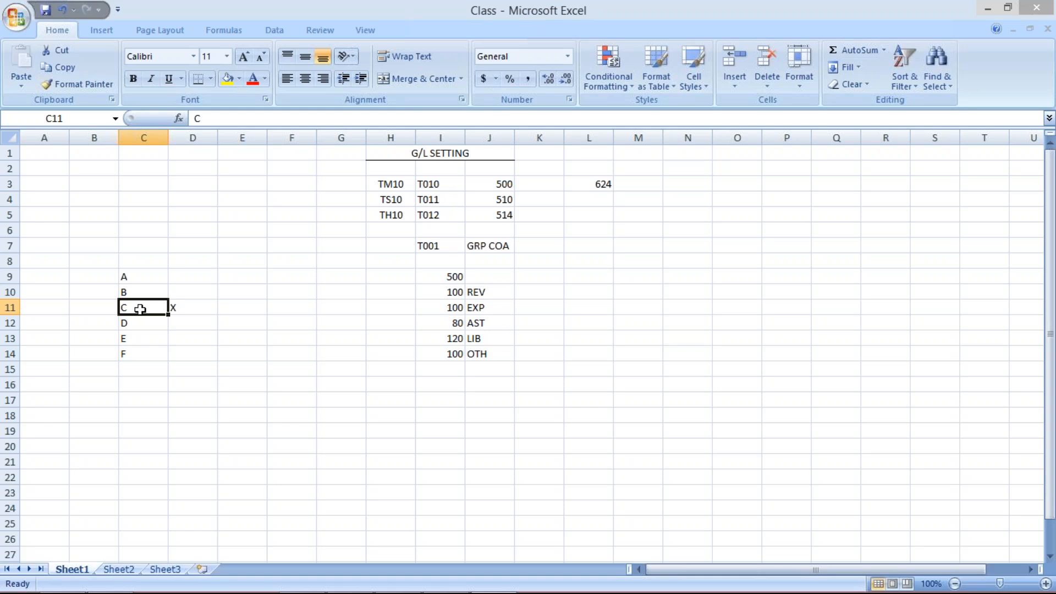
drag(447, 307, 490, 303)
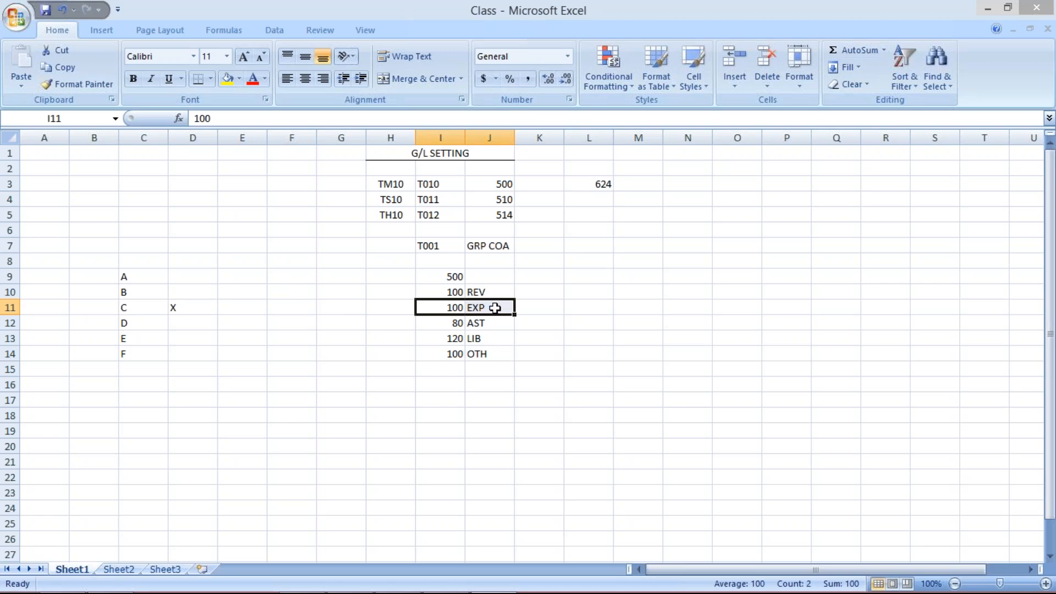
click(495, 307)
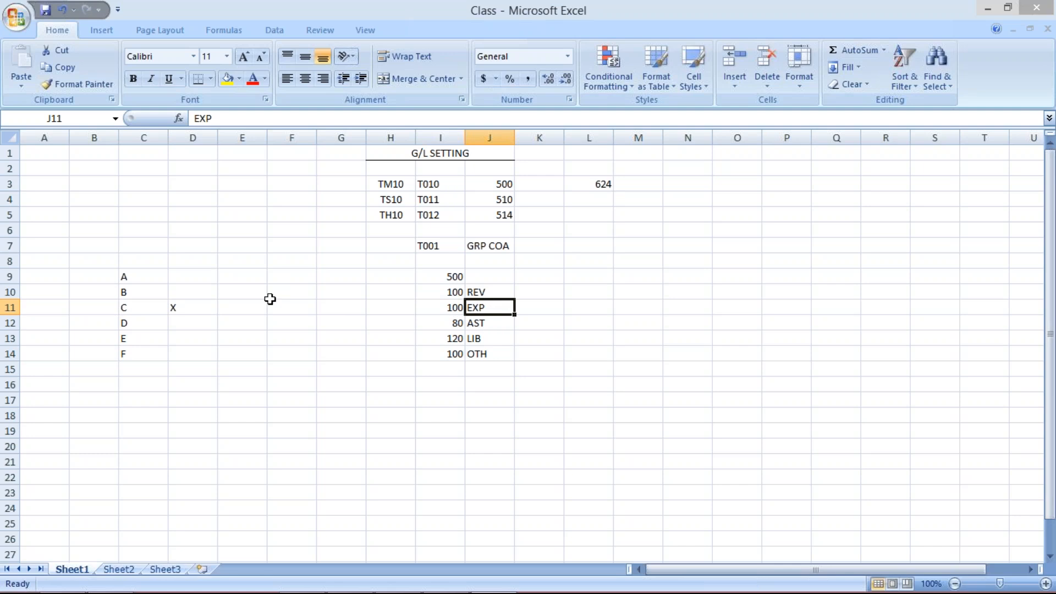
click(127, 308)
click(204, 308)
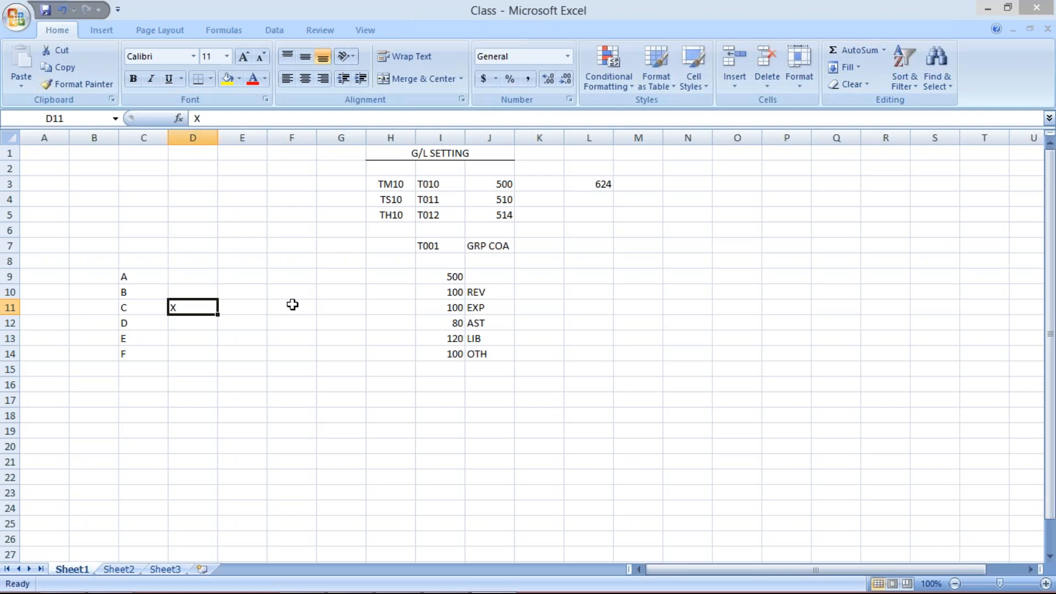
click(487, 306)
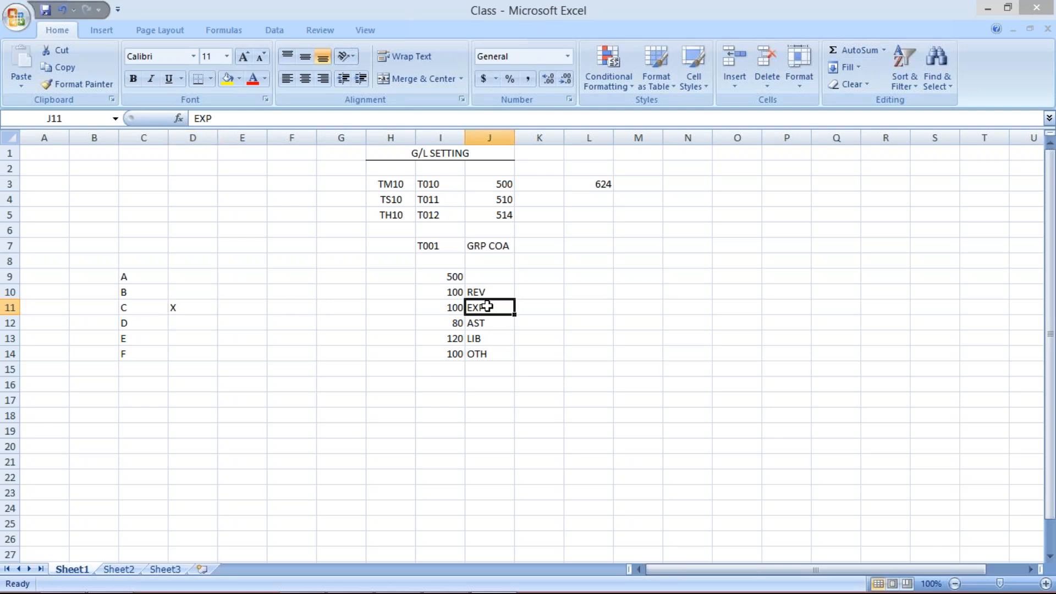
click(162, 306)
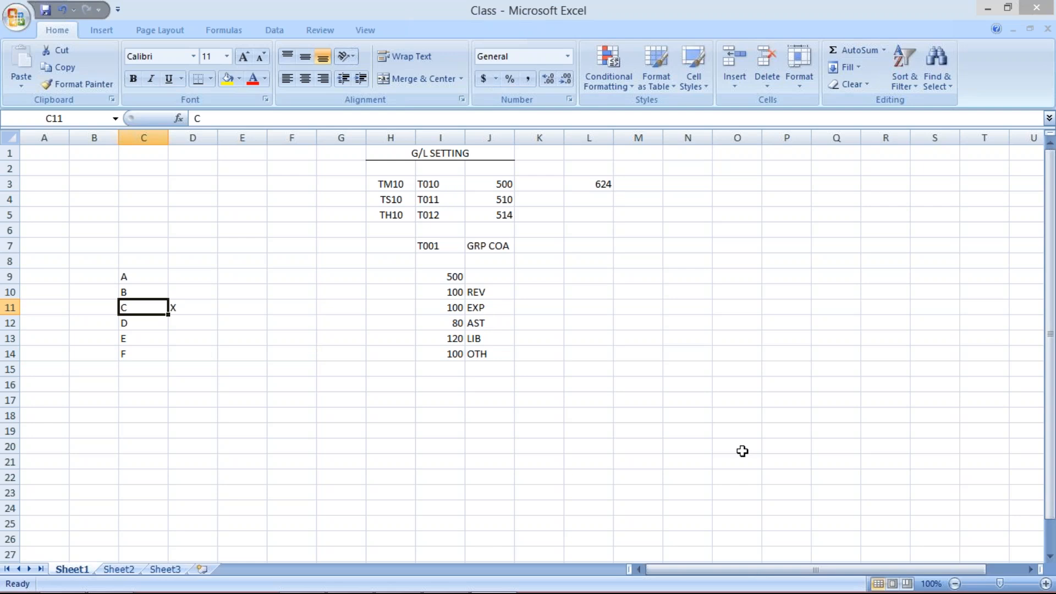
Check the Account Group definition in the 5_GL Setting presentation in PowerPoint and return to the Class workbook in Excel
key(alt+Tab)
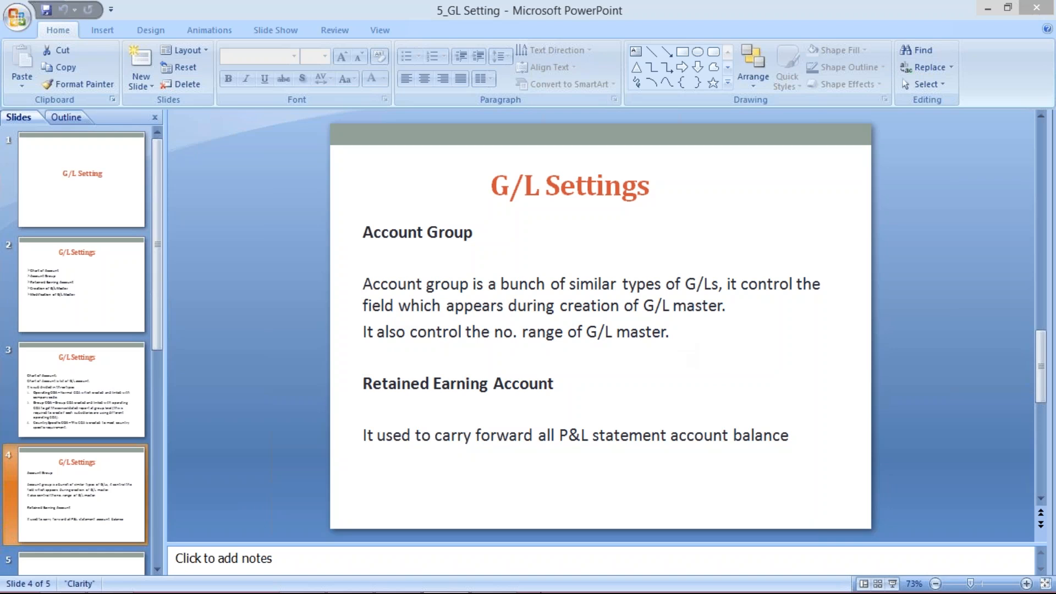
mouse_move(498, 577)
click(500, 576)
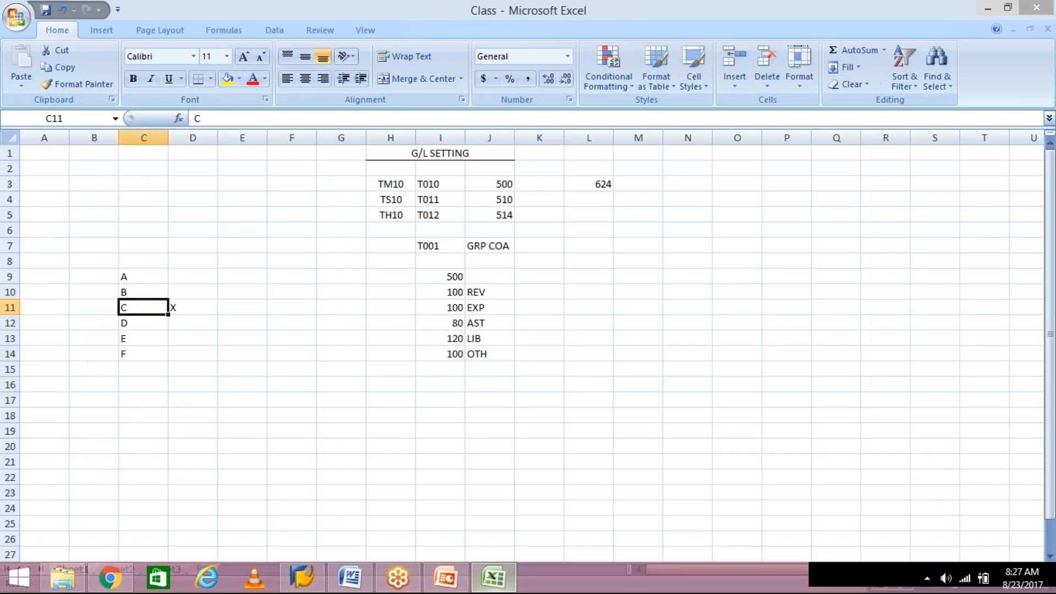
click(493, 295)
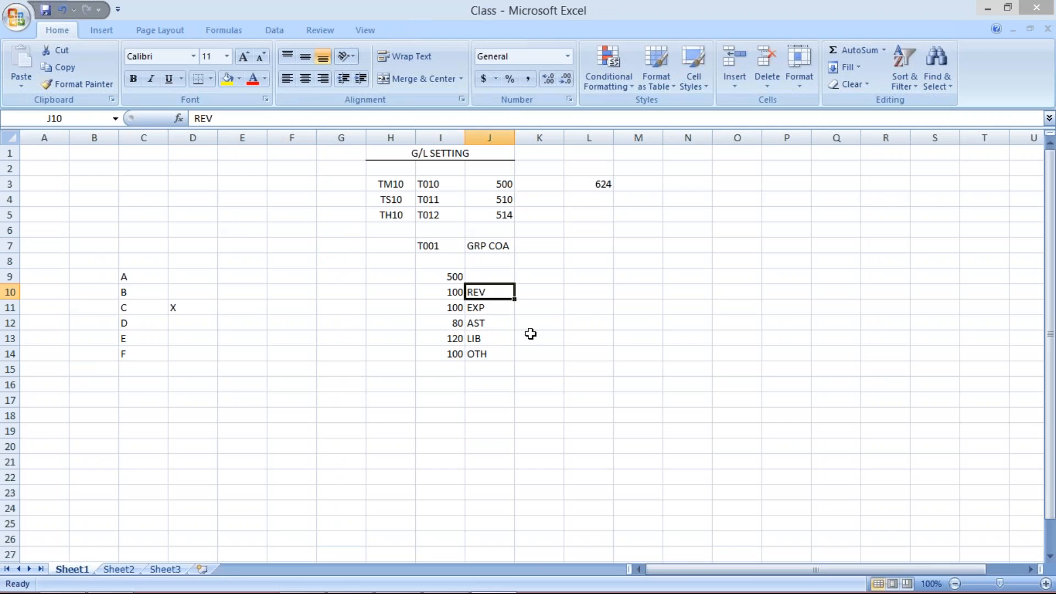
click(491, 307)
key(Down)
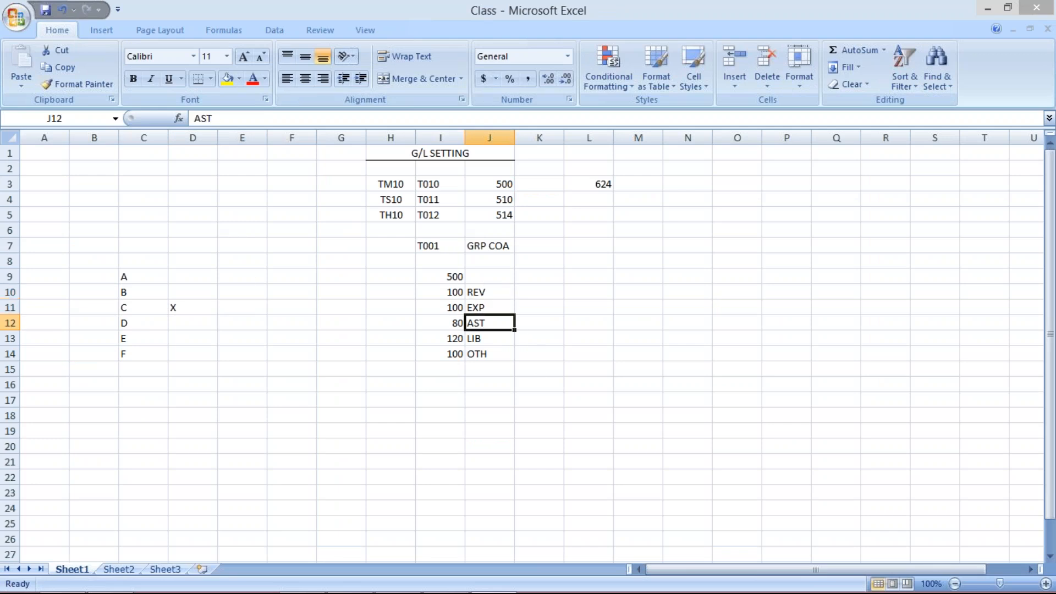
key(Down)
key(Down)
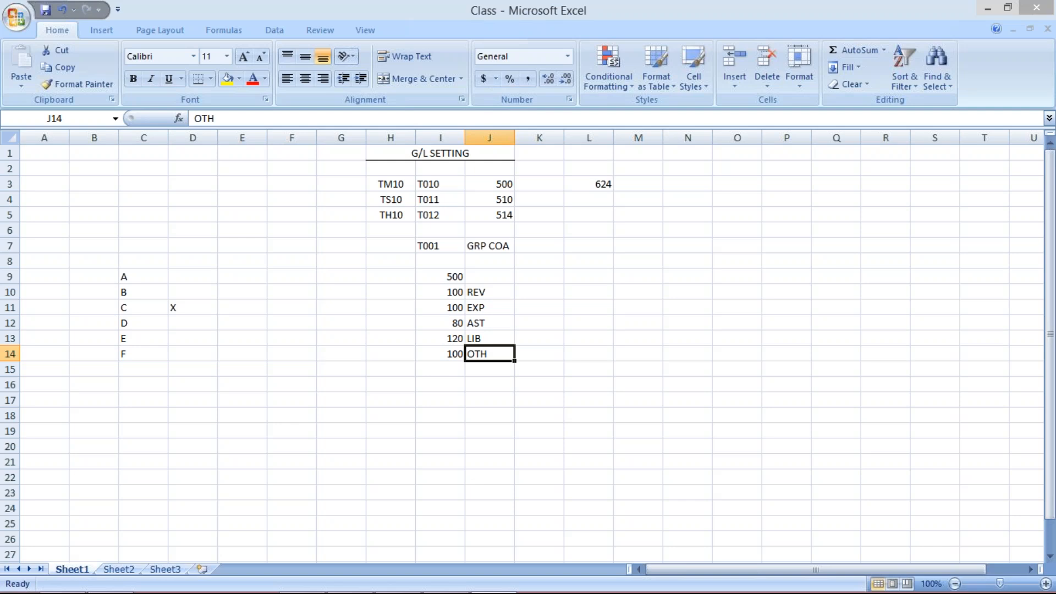
Enter the number range 1000 to 1999 for the REV group in cells K10 and L10
click(535, 288)
text(1000)
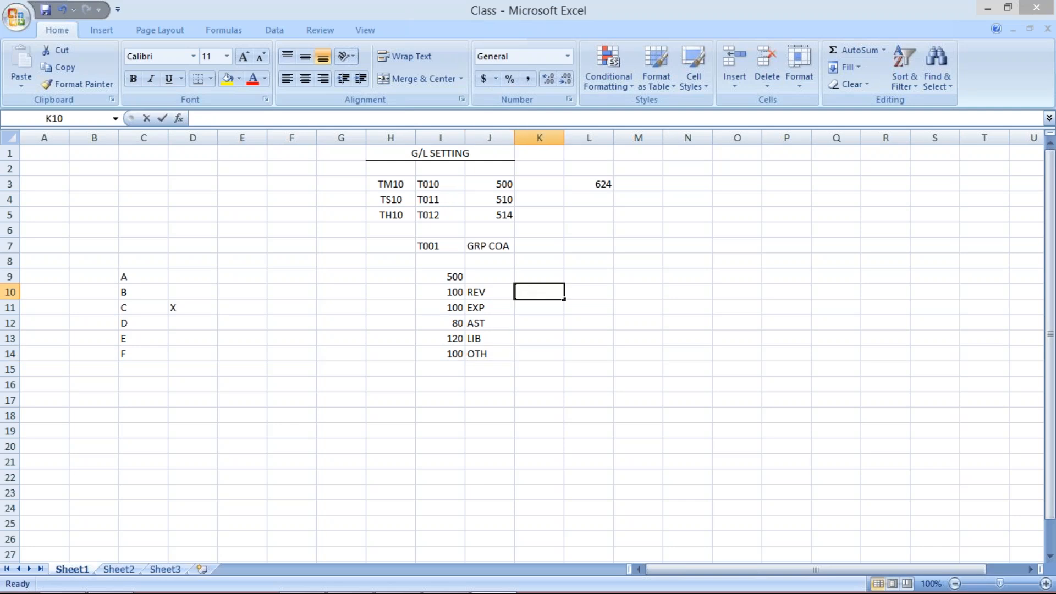
click(594, 285)
text(1999)
key(Return)
Enter the number range 2000 to 2999 for the EXP group in cells K11 and L11
click(550, 307)
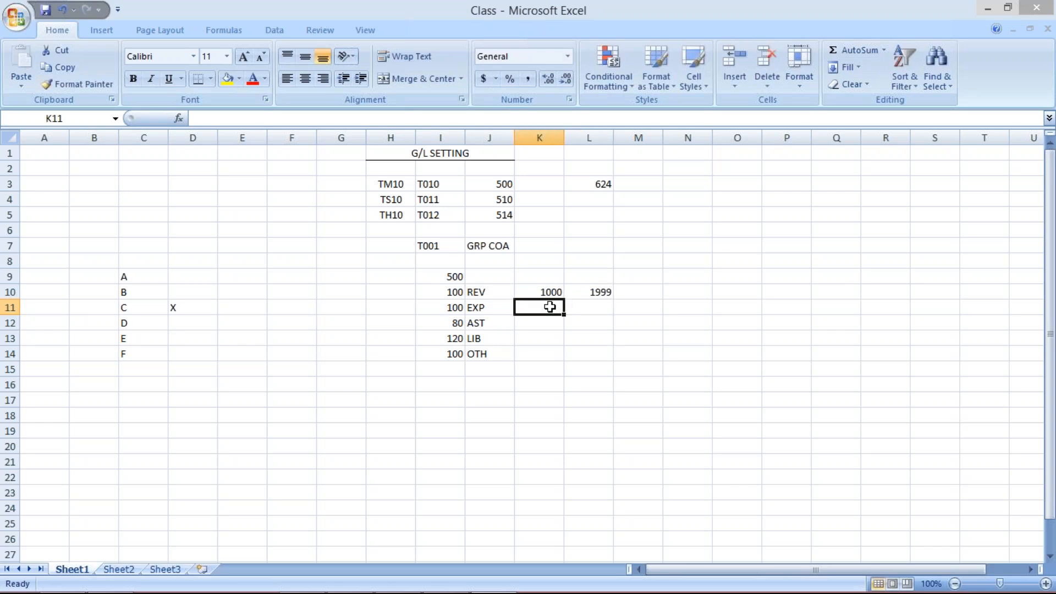
text(2000)
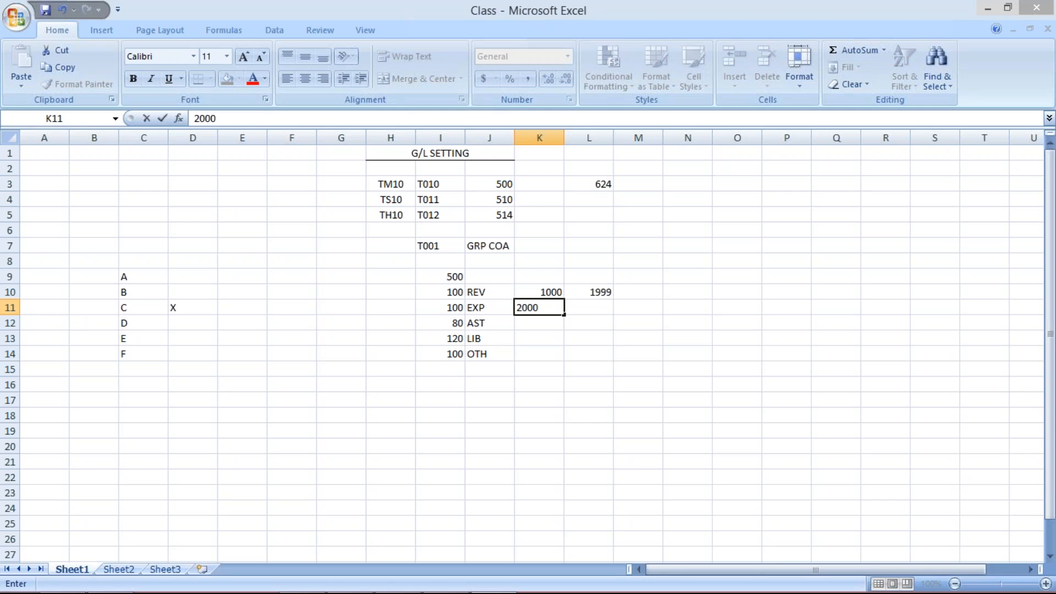
click(601, 306)
text(2999)
key(Return)
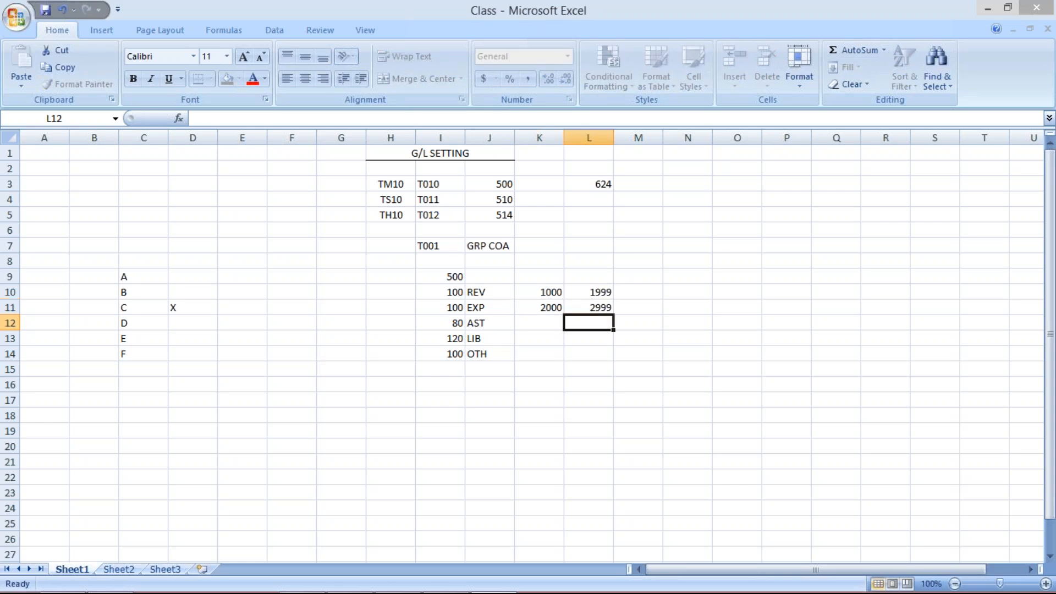
Enter the number range 3000 to 3999 for the AST group in cells K12 and L12
click(531, 323)
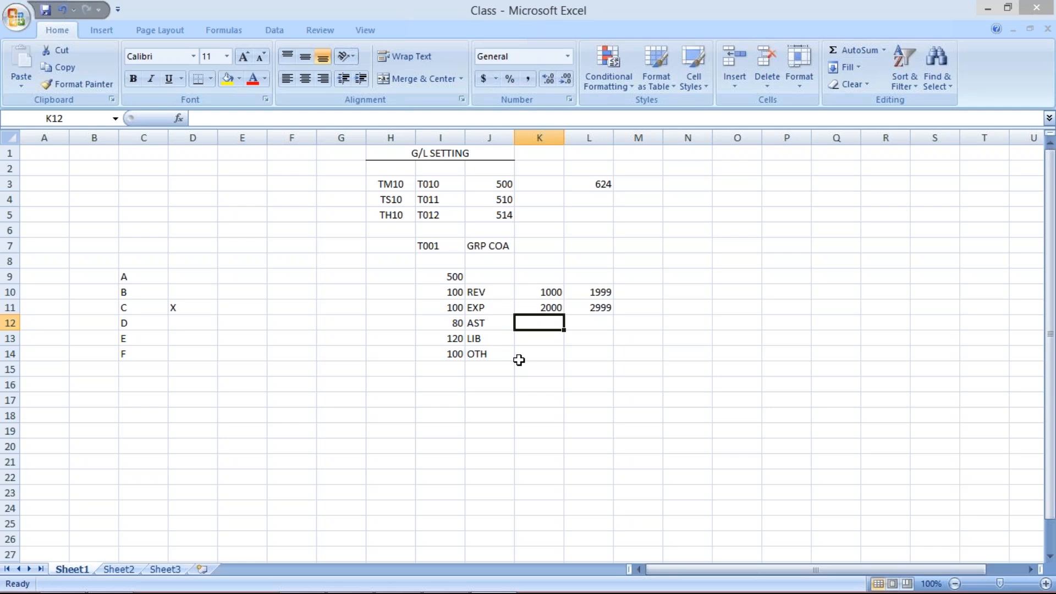
text(3000)
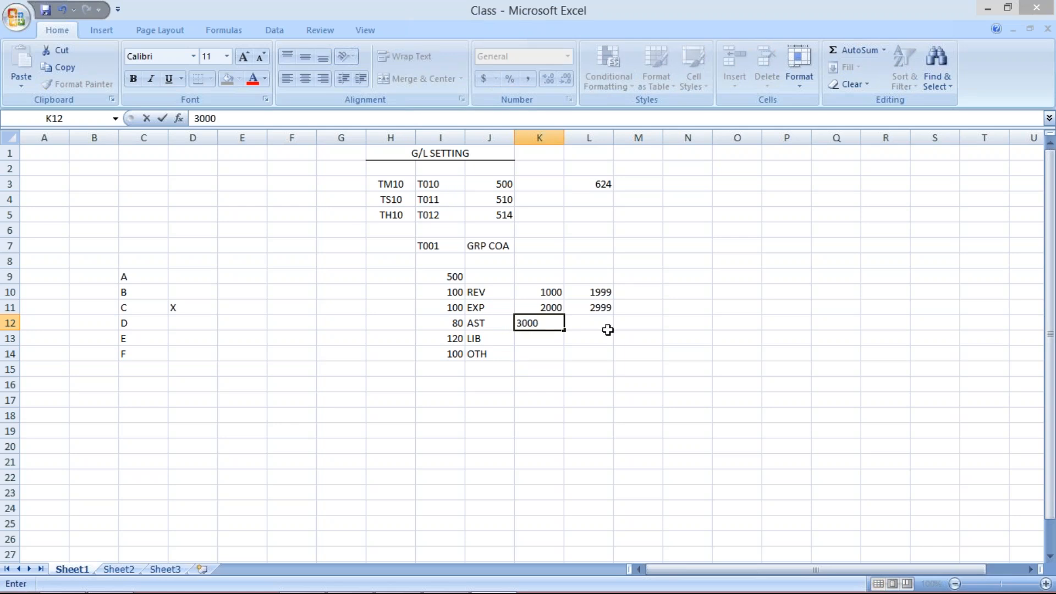
click(604, 322)
text(3999)
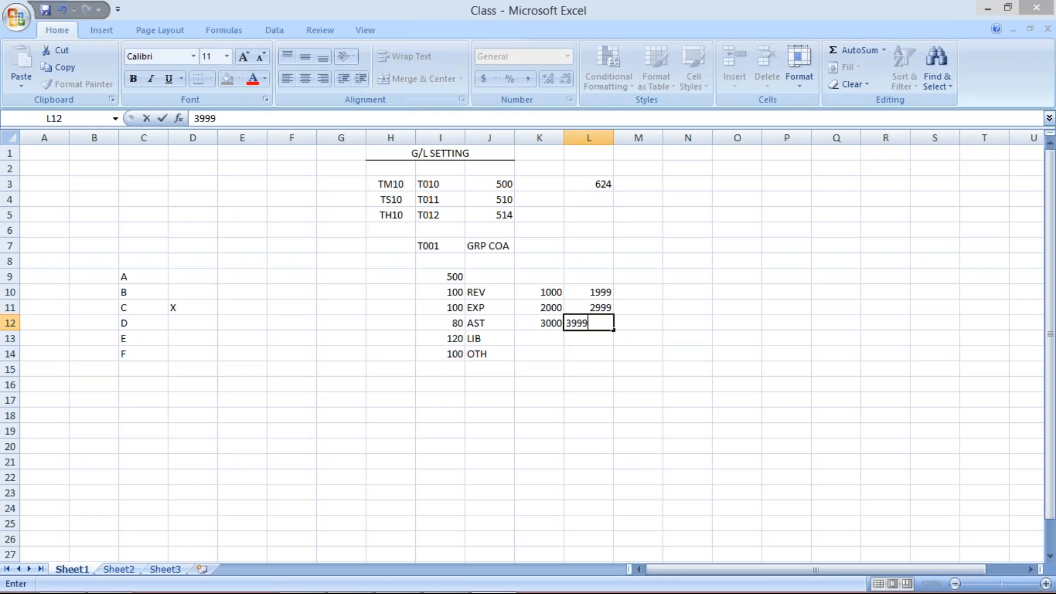
key(Return)
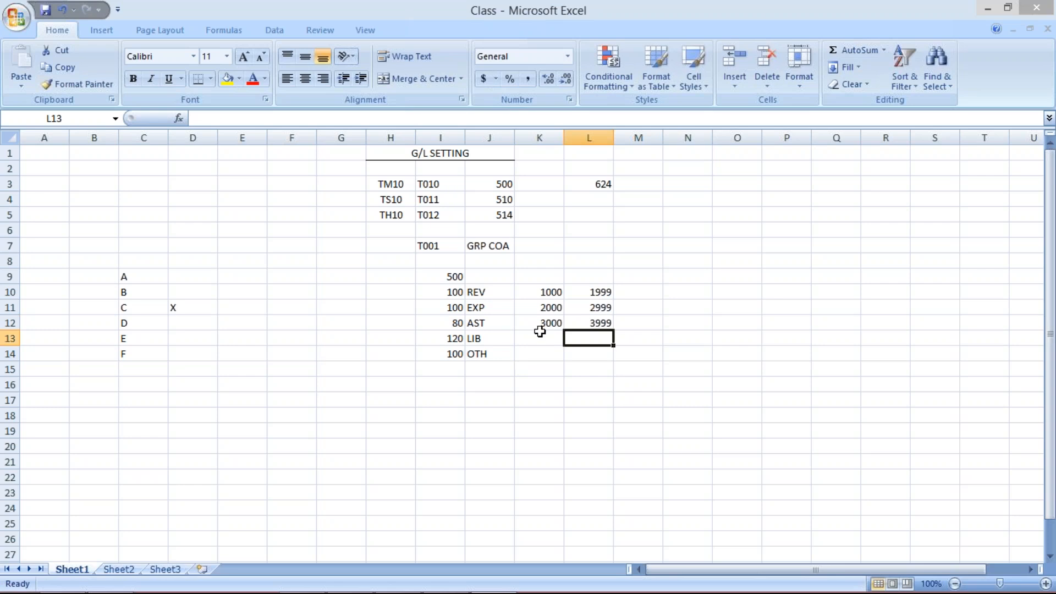
Enter the number range 4000 to 4999 for the LIB group in cells K13 and L13
click(538, 337)
text(4000)
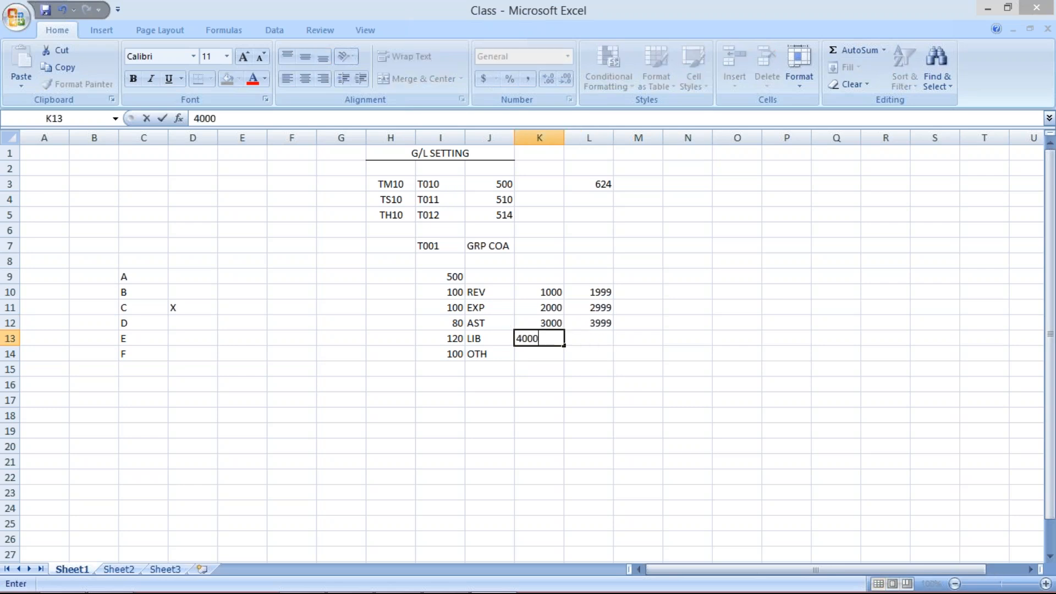
key(Tab)
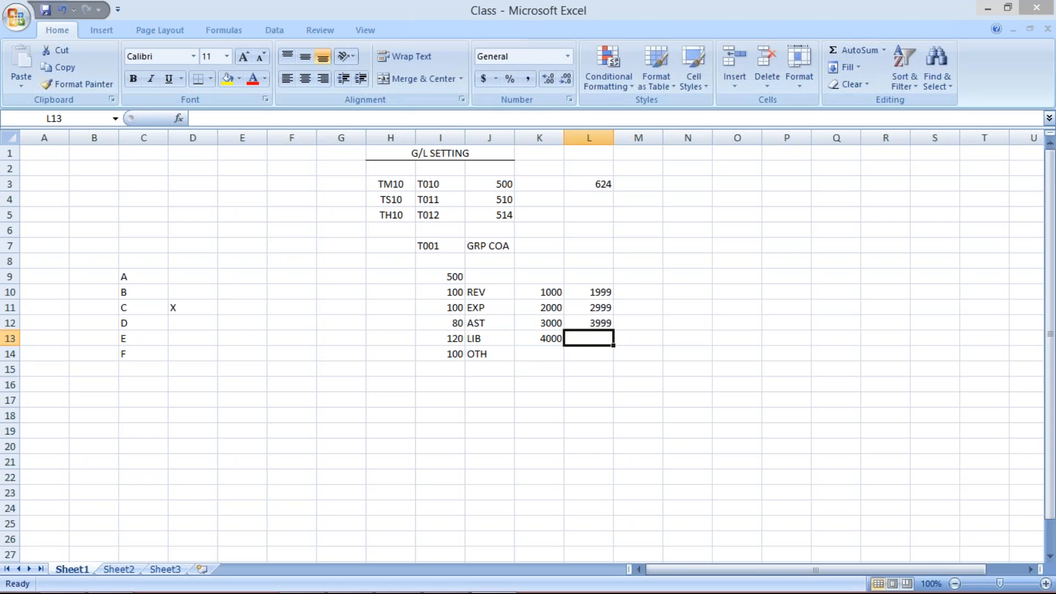
text(4999)
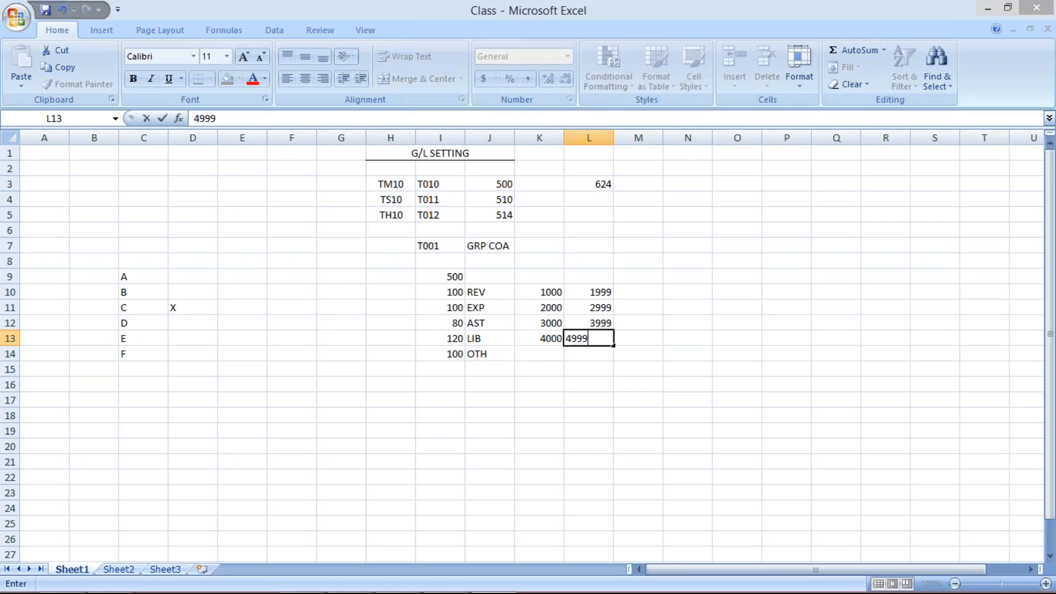
key(Return)
Enter the number range 5000 to 5999 for the OTH group in cells K14 and L14
click(551, 359)
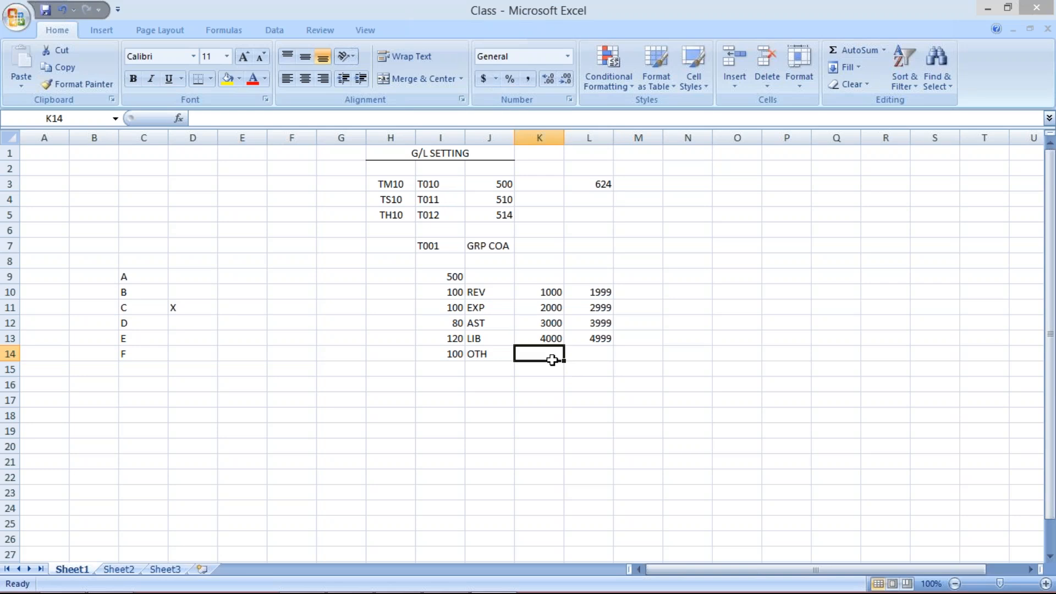
text(5000)
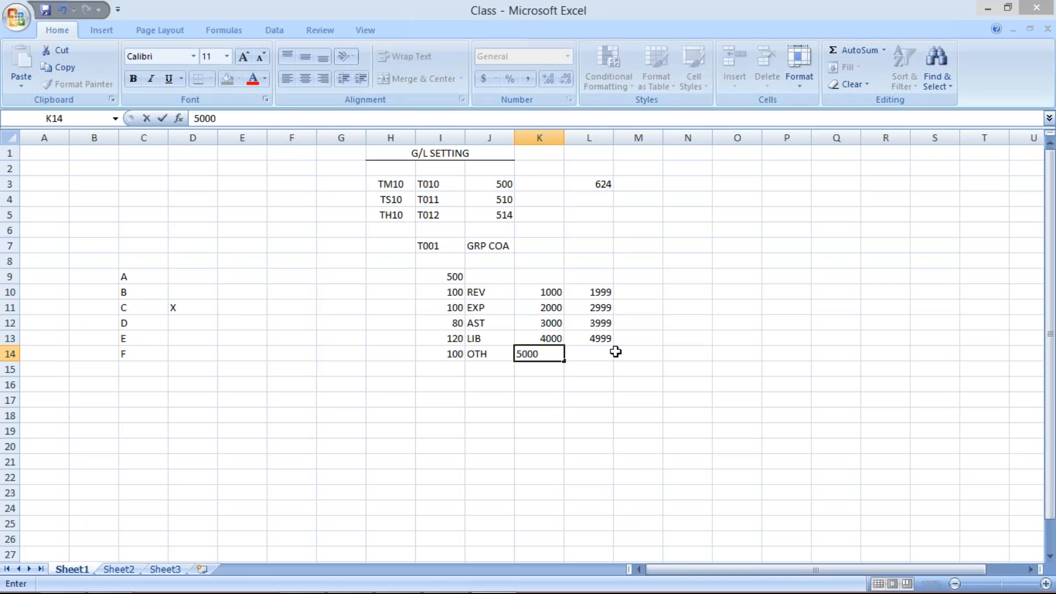
click(601, 352)
text(5999)
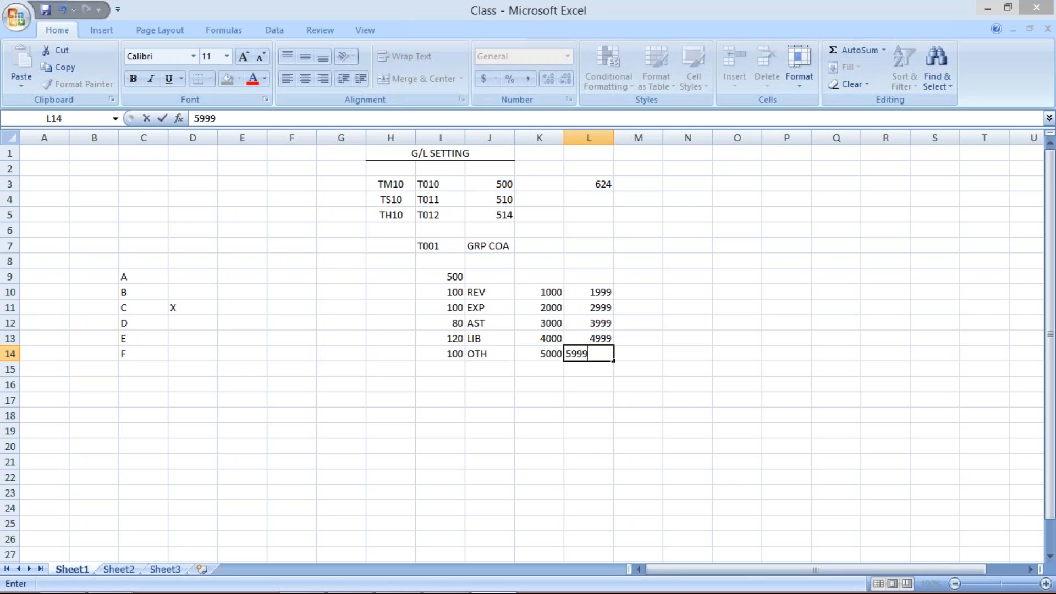
key(Return)
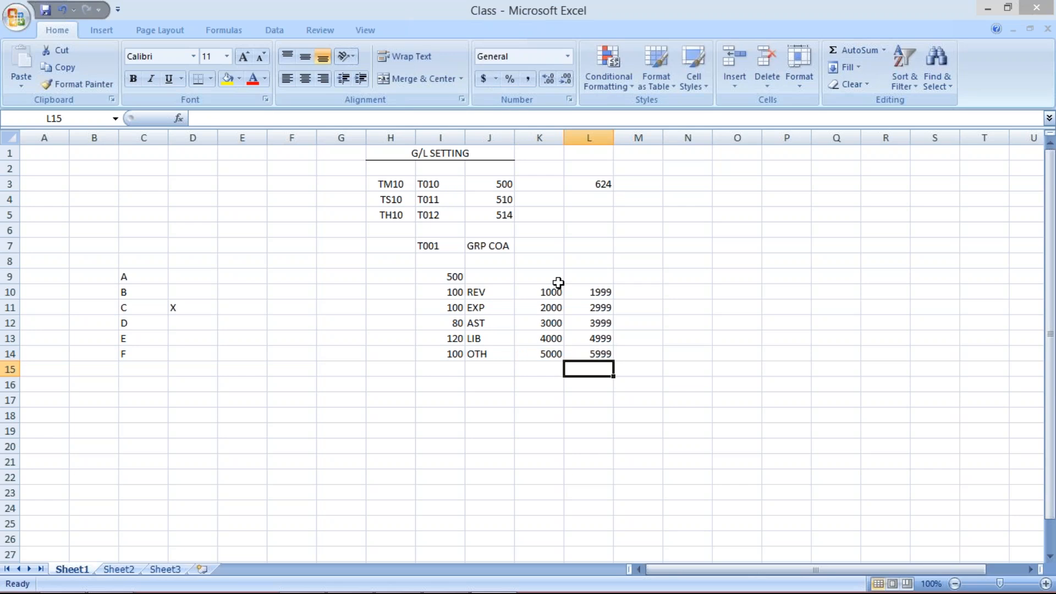
Clear the account counts beside the group labels in cells I9:I15
click(491, 308)
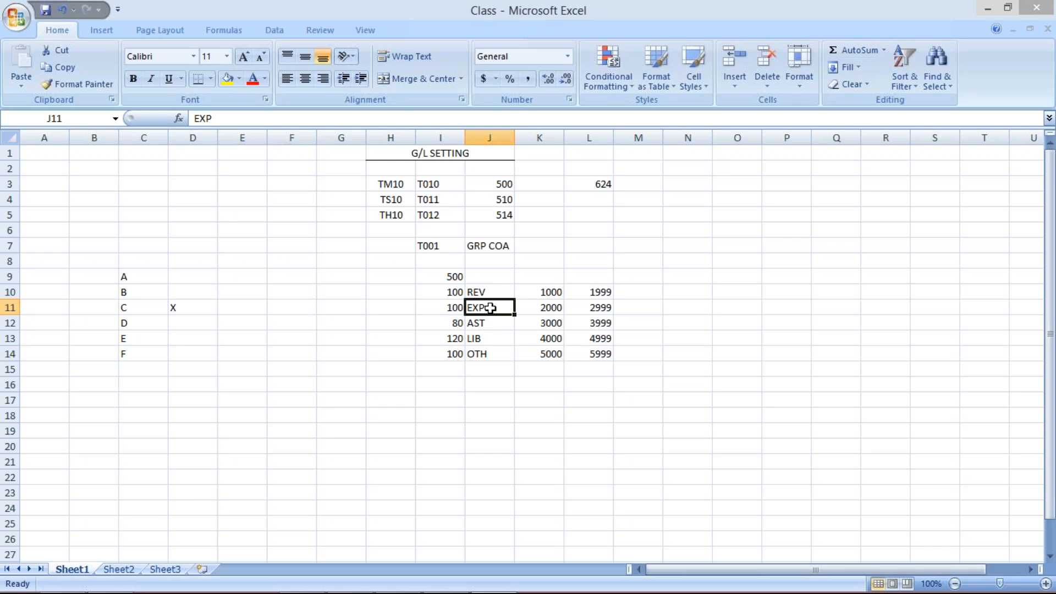
click(482, 277)
drag(448, 277, 456, 369)
key(Delete)
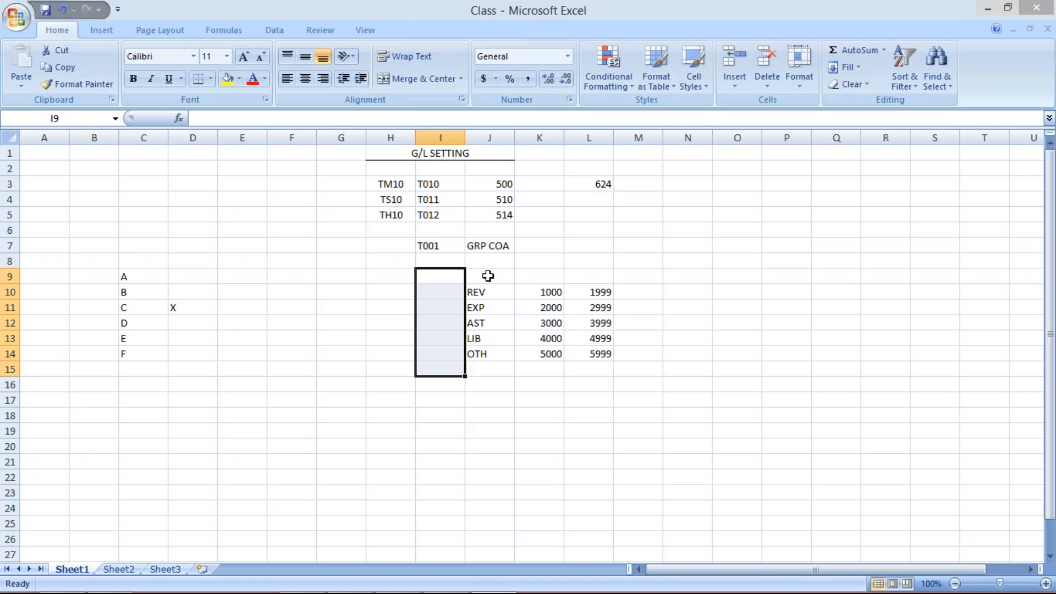
Enter RENT in cell E11 beside the X as an example expense account
click(488, 276)
click(478, 293)
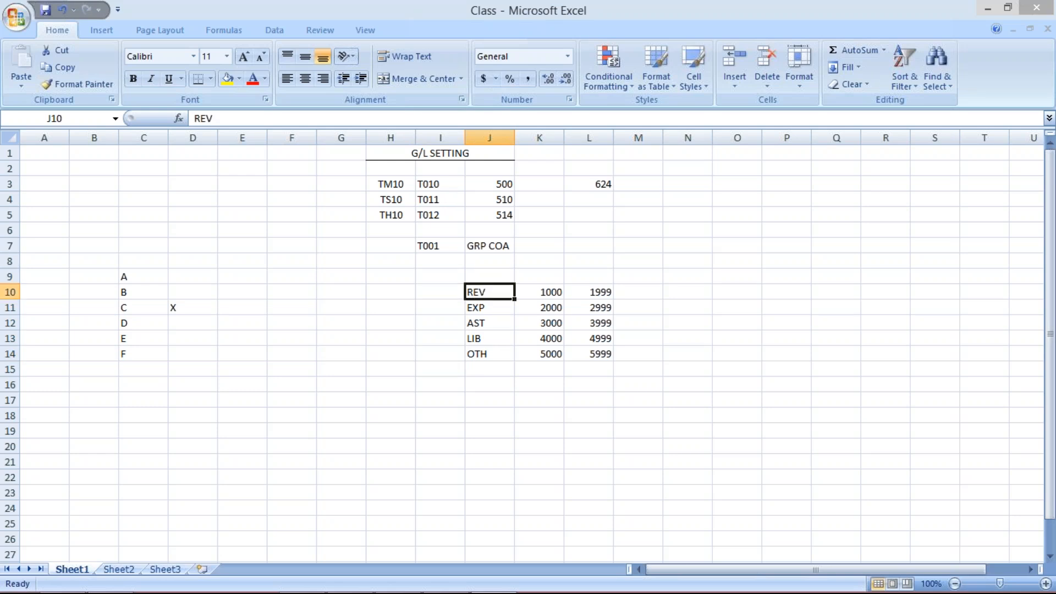
click(484, 307)
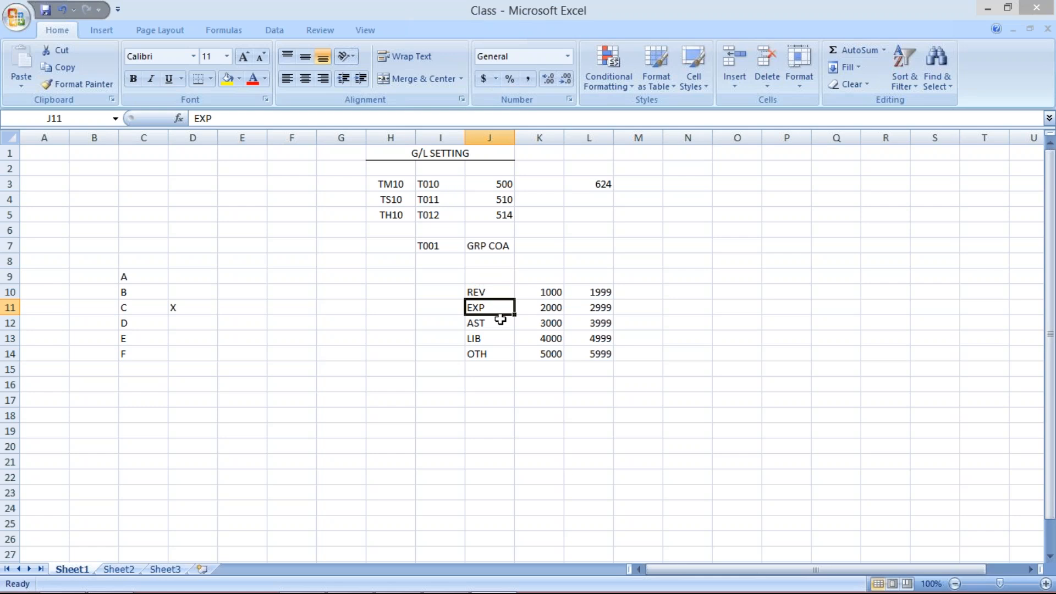
click(249, 306)
text(RENT)
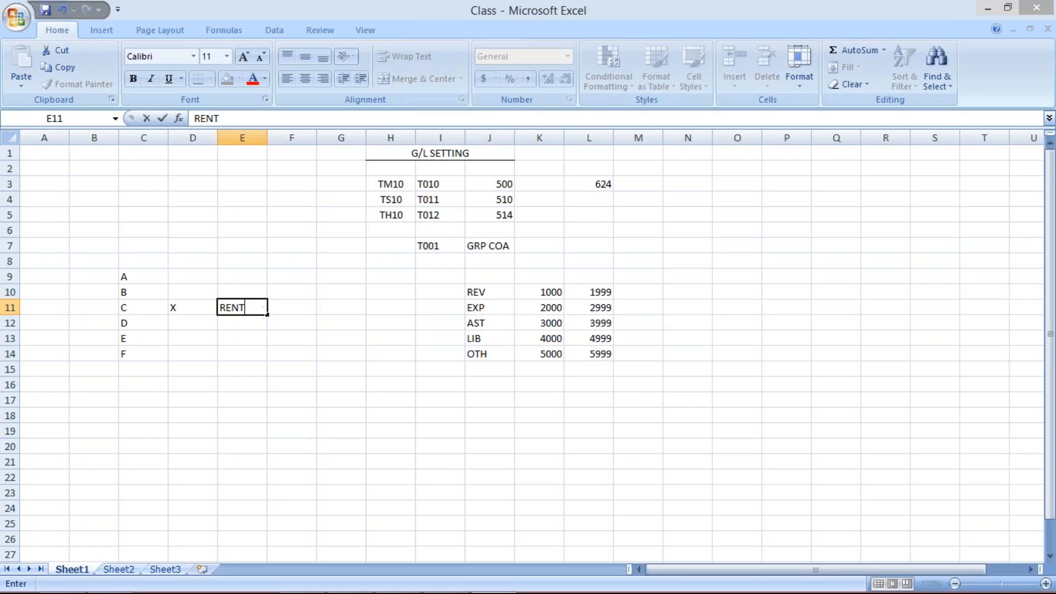
click(301, 307)
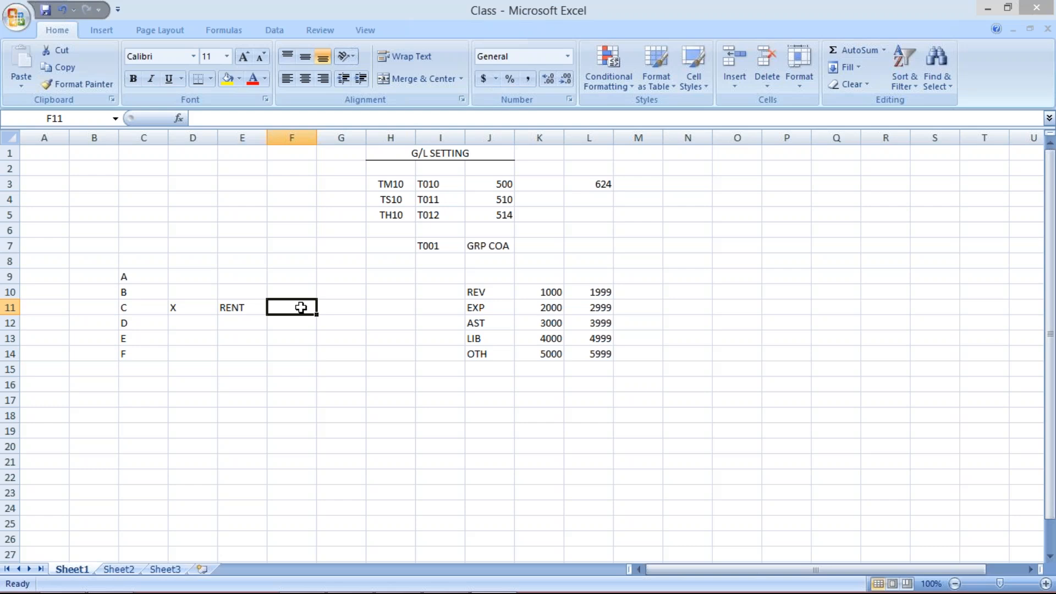
Enter 2999, the upper limit of the EXP range, in cell F11 as the RENT account's number
click(536, 308)
click(585, 307)
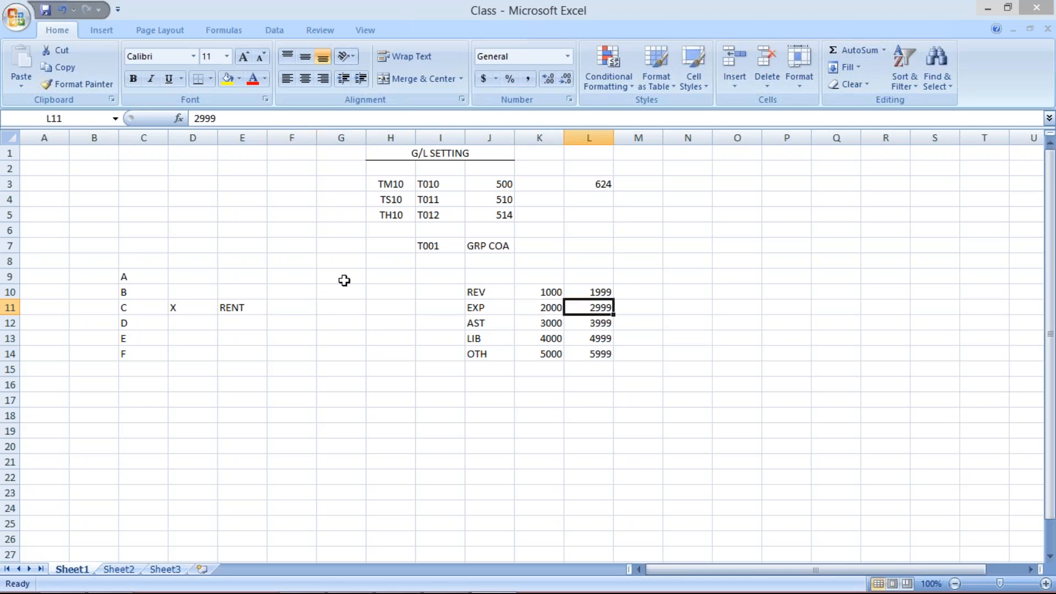
click(297, 306)
text(2000)
key(BackSpace)
text(1)
key(BackSpace)
key(BackSpace)
key(BackSpace)
text(999)
key(Return)
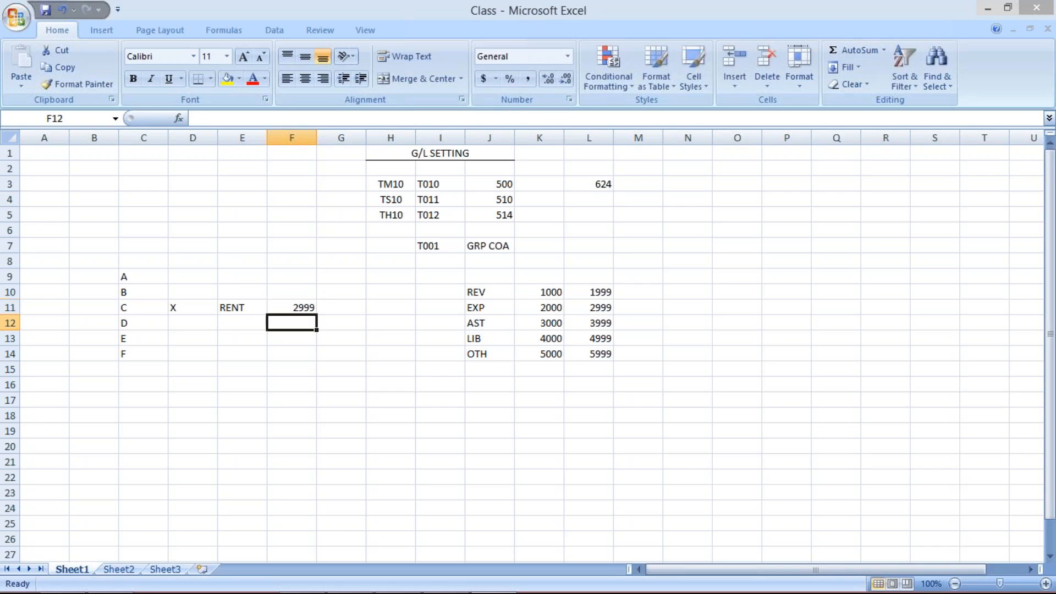
Change the RENT account's number in cell F11 to 3000
key(Up)
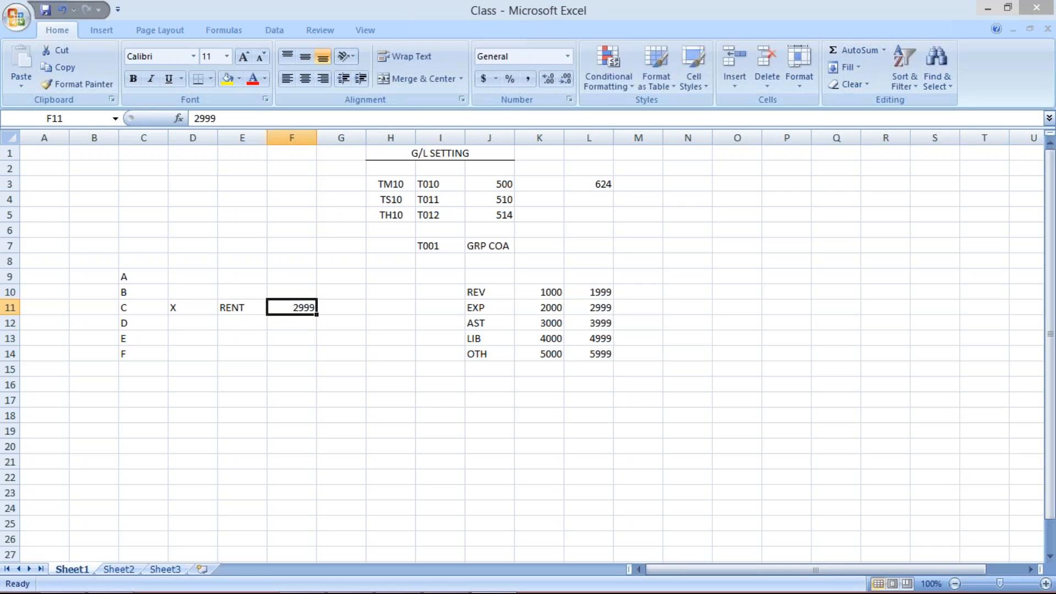
text(3000)
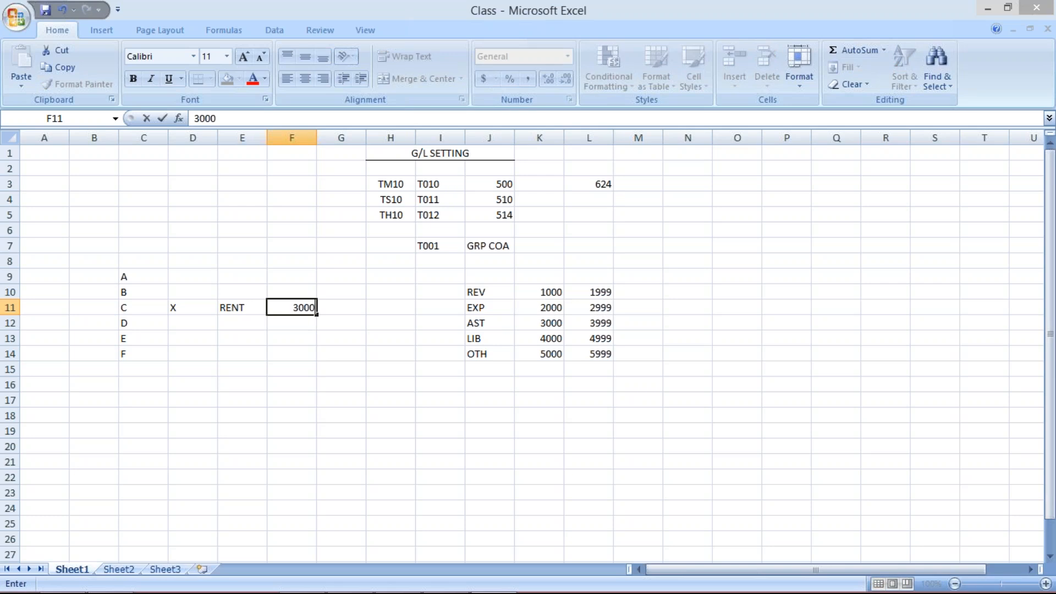
key(Return)
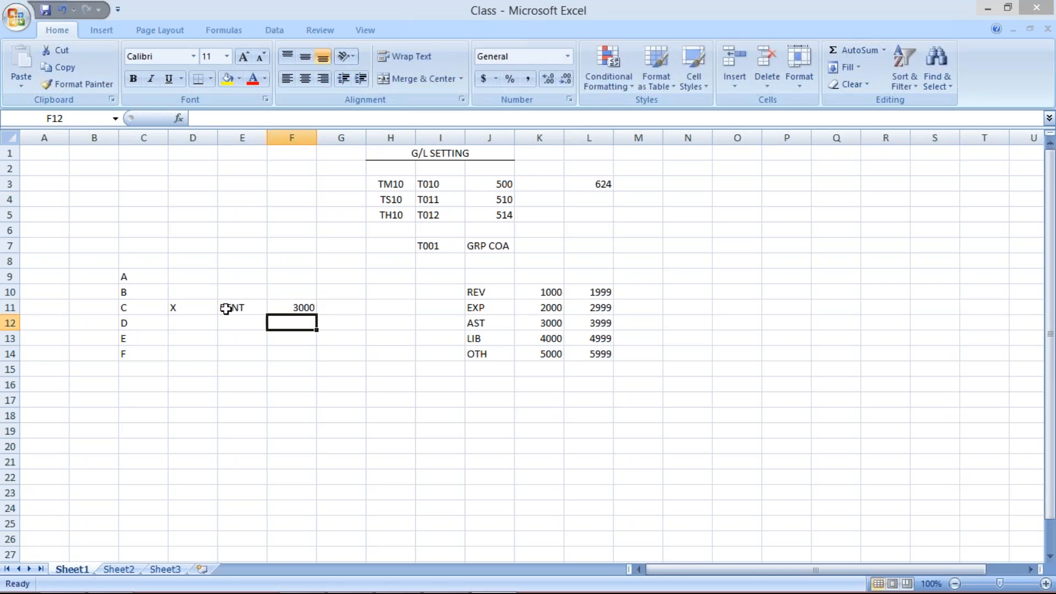
Compare the RENT account's number in F11 with the EXP group's lower and upper limits in K11 and L11
click(224, 307)
click(475, 309)
click(299, 306)
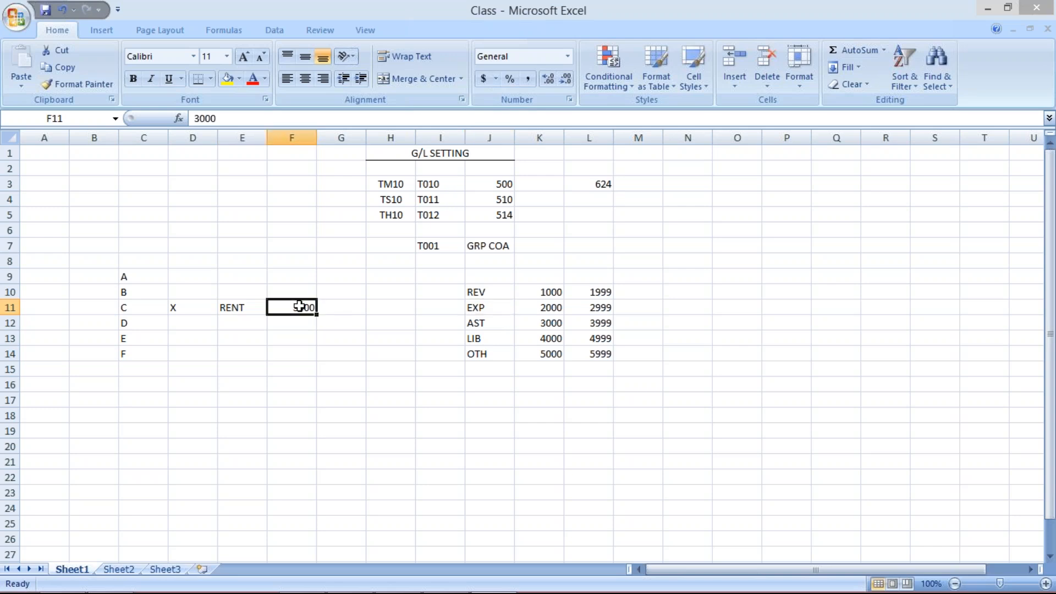
click(476, 307)
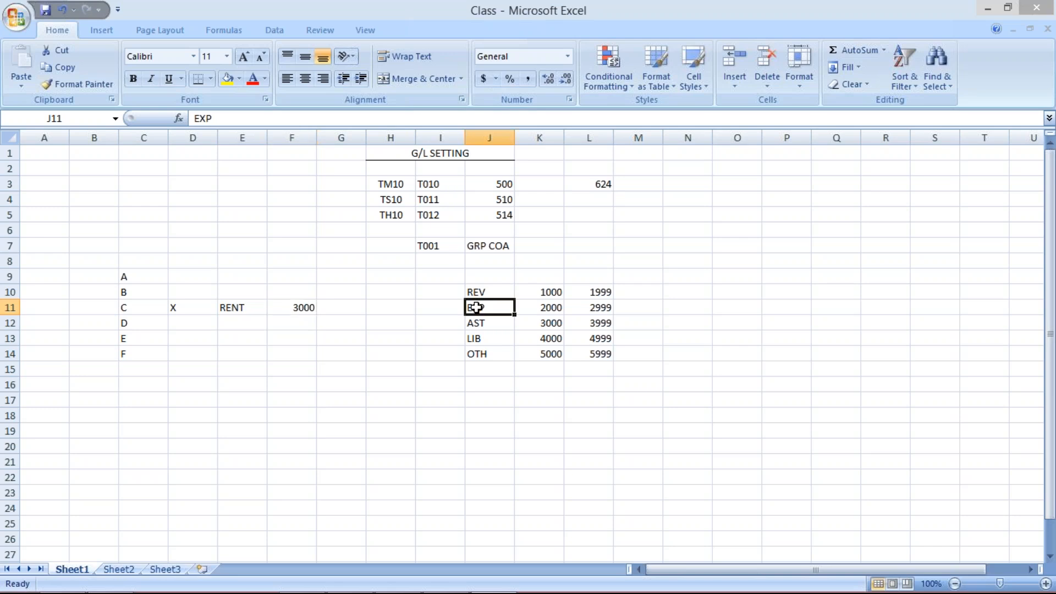
click(544, 307)
click(590, 308)
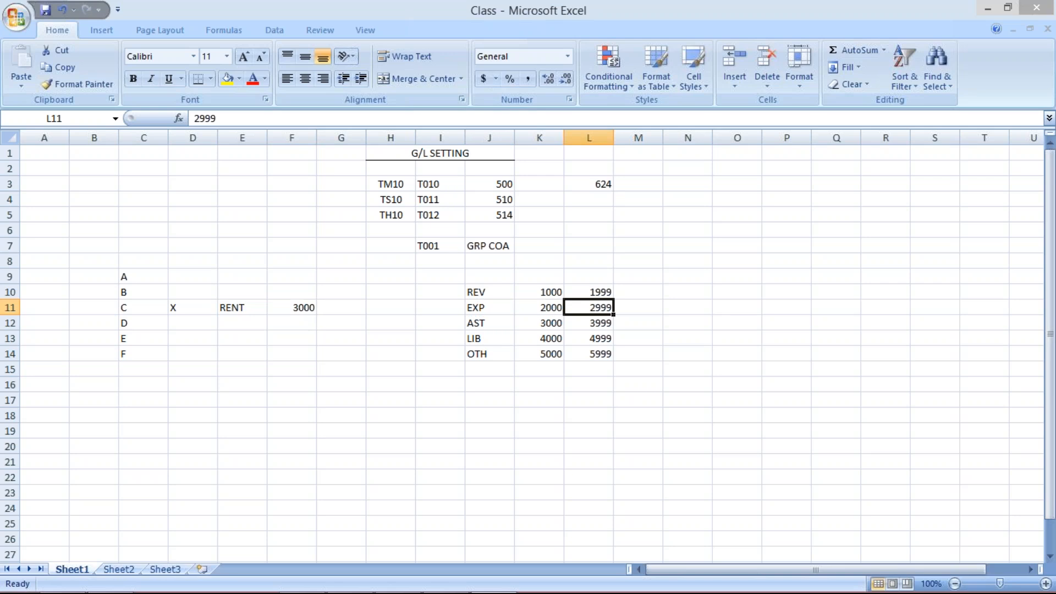
click(541, 311)
click(294, 308)
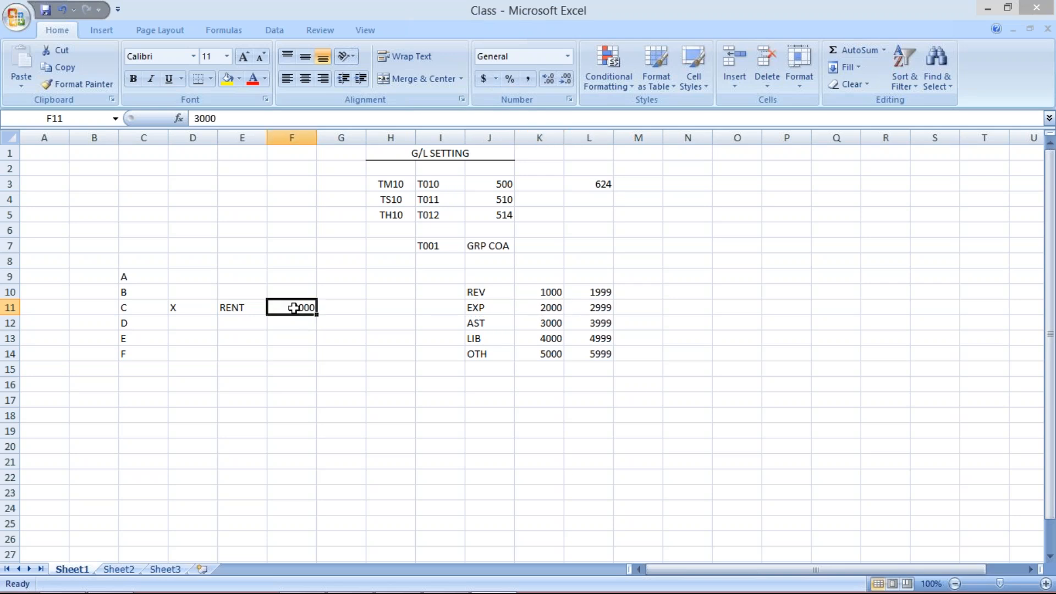
click(224, 310)
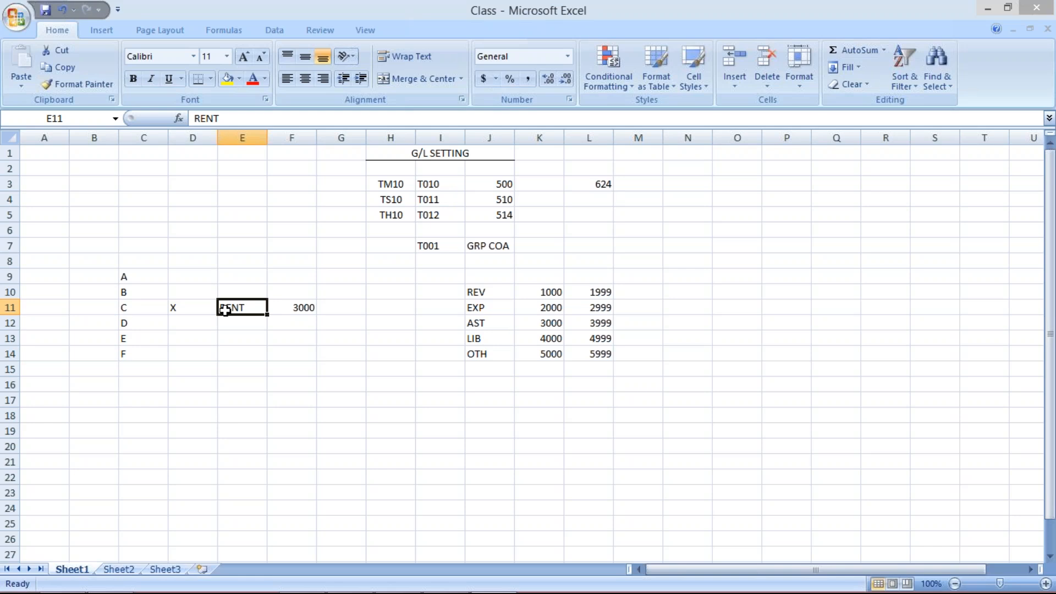
click(482, 308)
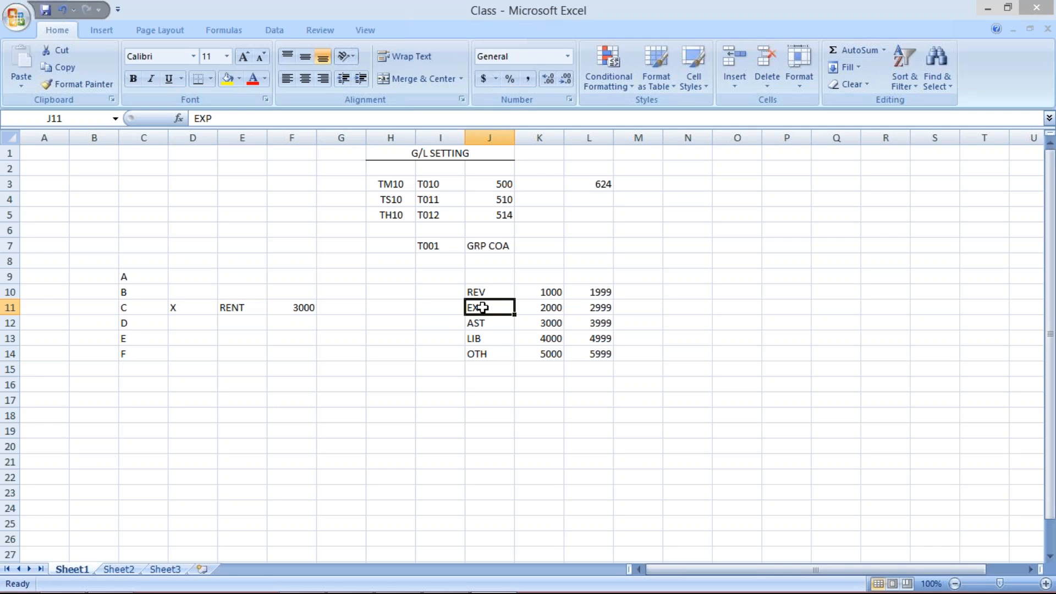
click(543, 308)
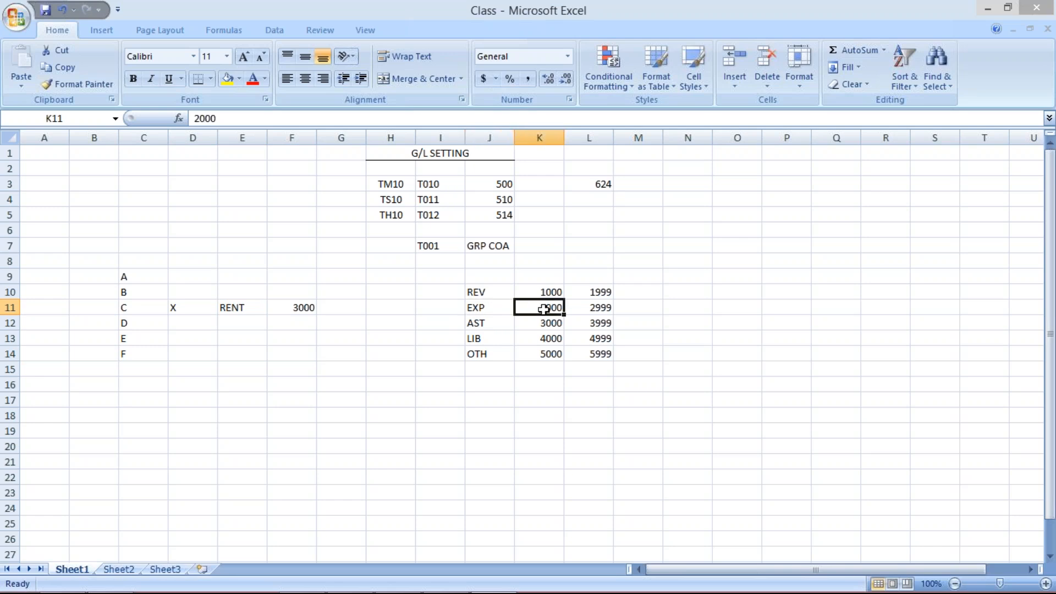
click(591, 310)
click(545, 307)
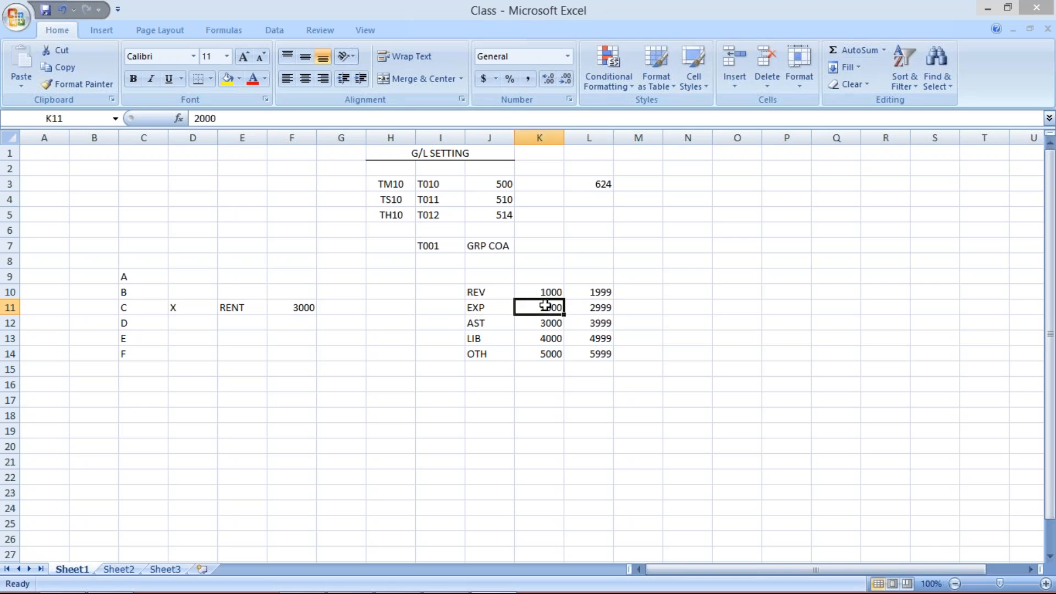
click(591, 307)
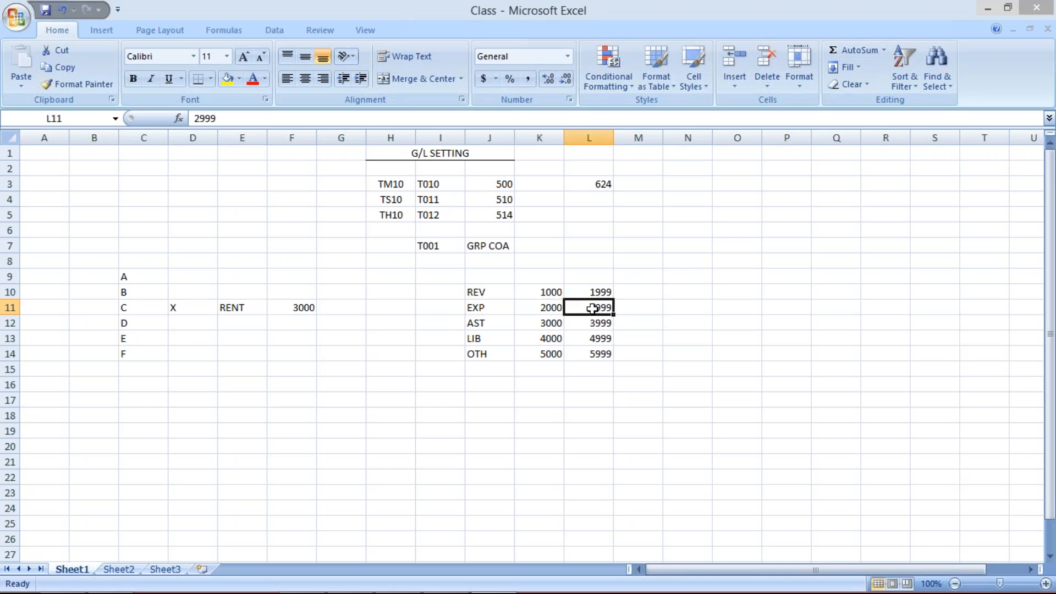
click(287, 308)
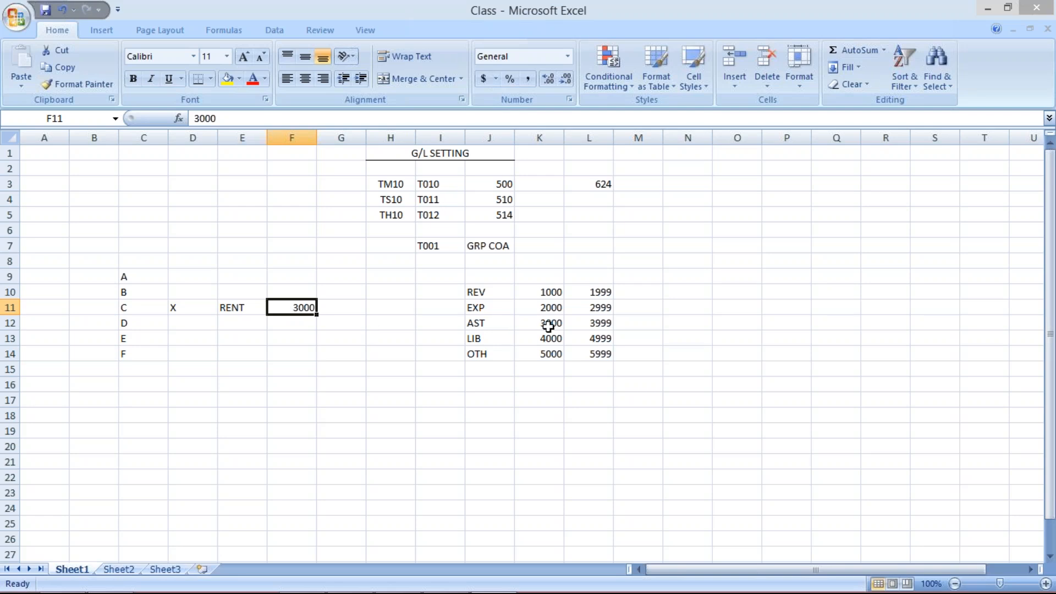
Enter X in cell G11 beside the RENT account's number to mark it as not allowed
click(354, 307)
text(X)
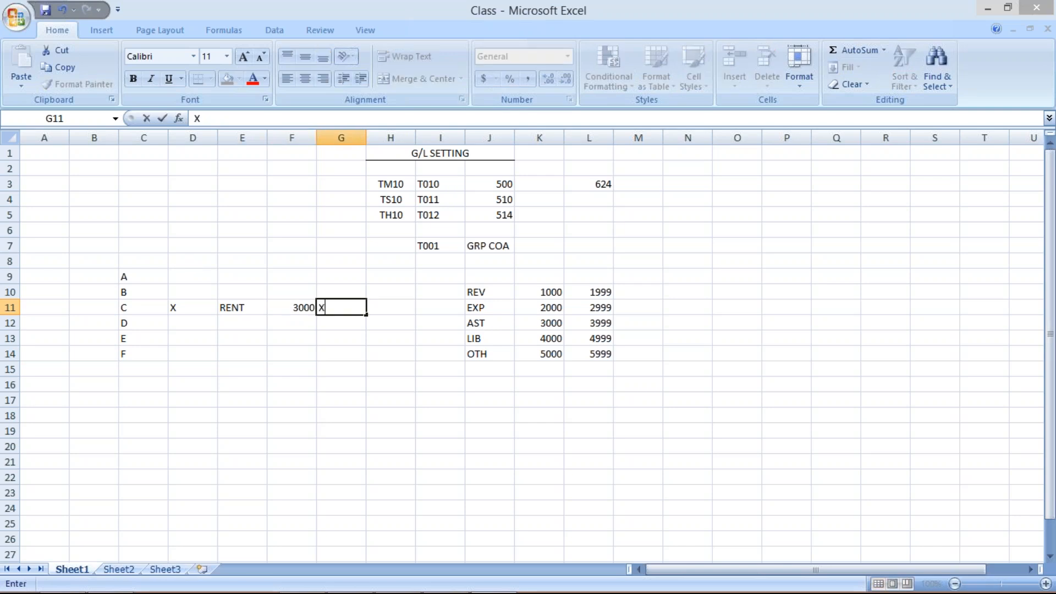
key(Return)
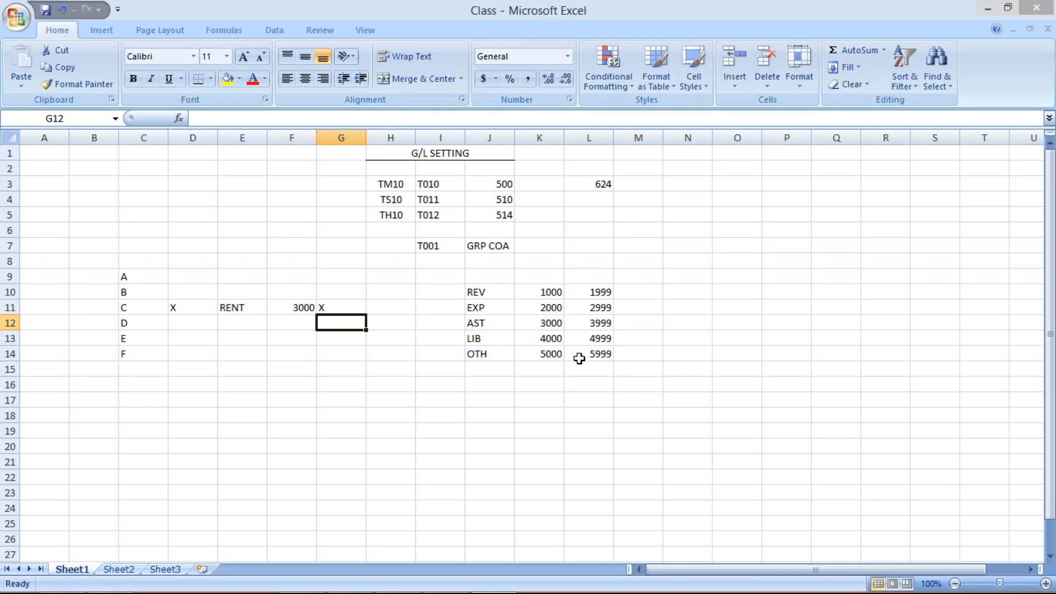
Switch to the 5_GL Setting presentation in PowerPoint to review the Account Group slide
mouse_move(493, 576)
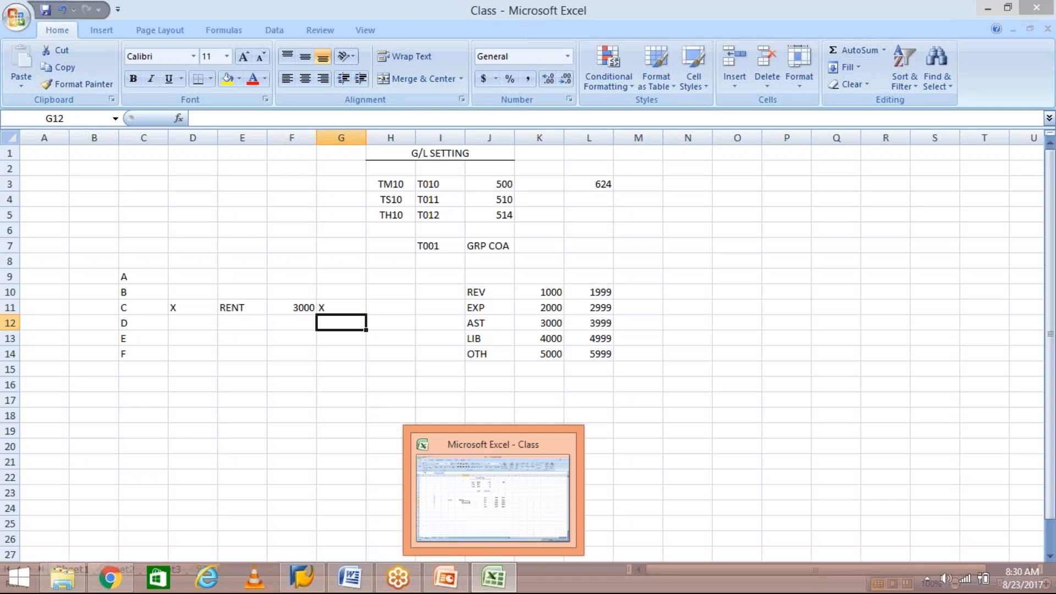
click(447, 577)
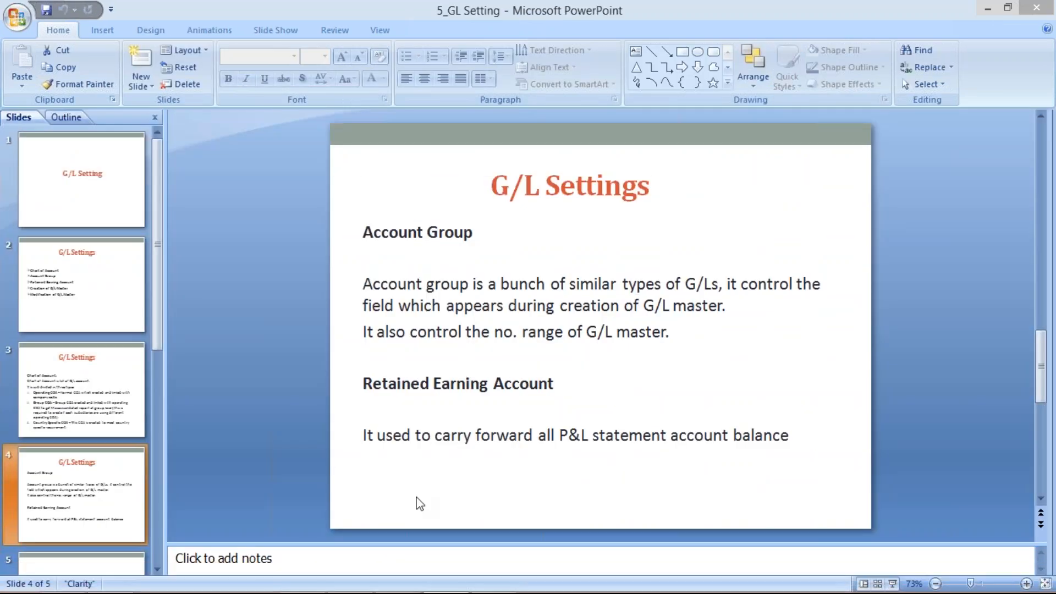
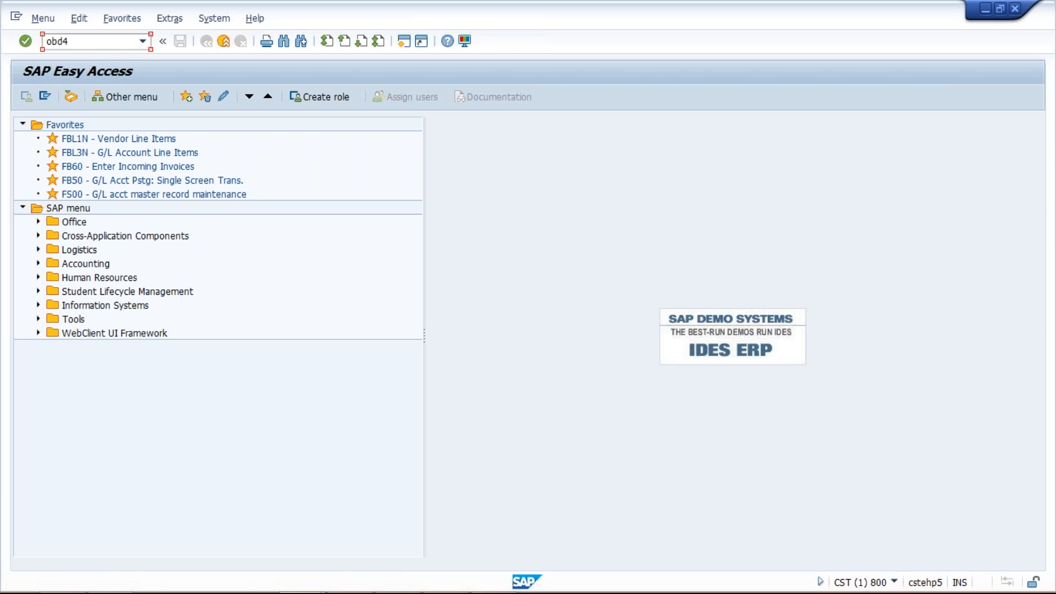
Run transaction obd4 in SAP and start new entries for G/L account groups
key(Return)
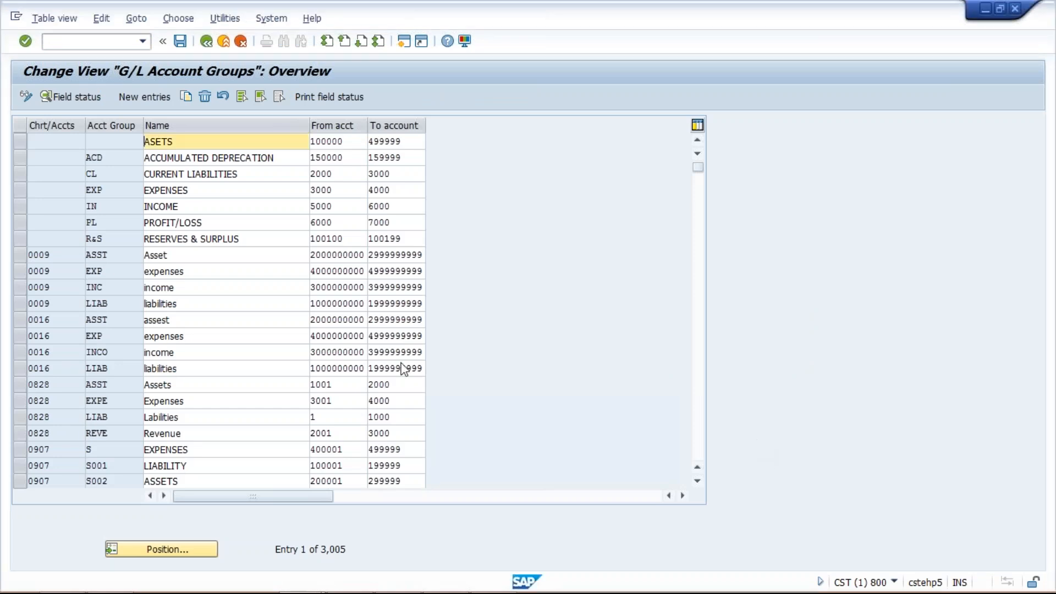
click(133, 99)
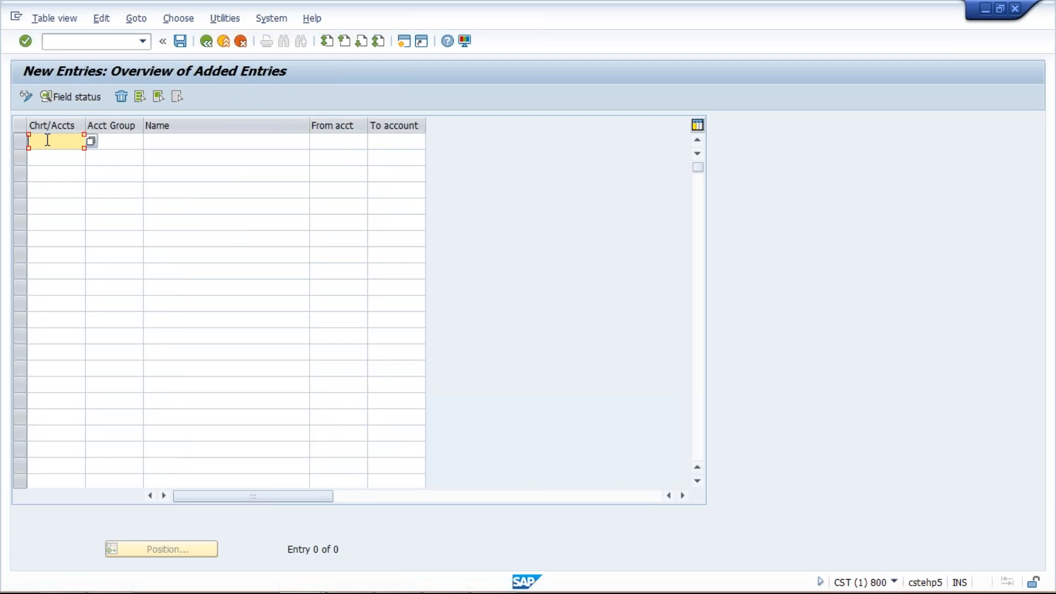
Add an entry for chart of accounts TM10 with account group ASST, name ASSET and number range 1000 to 1999
text(TM10)
click(137, 143)
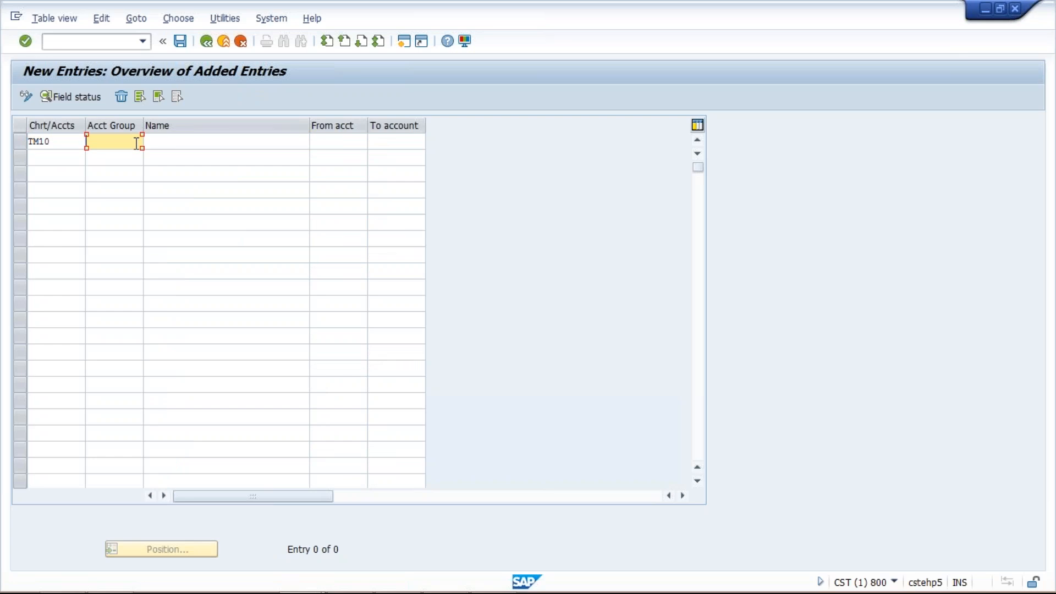
text(A)
click(126, 160)
click(192, 145)
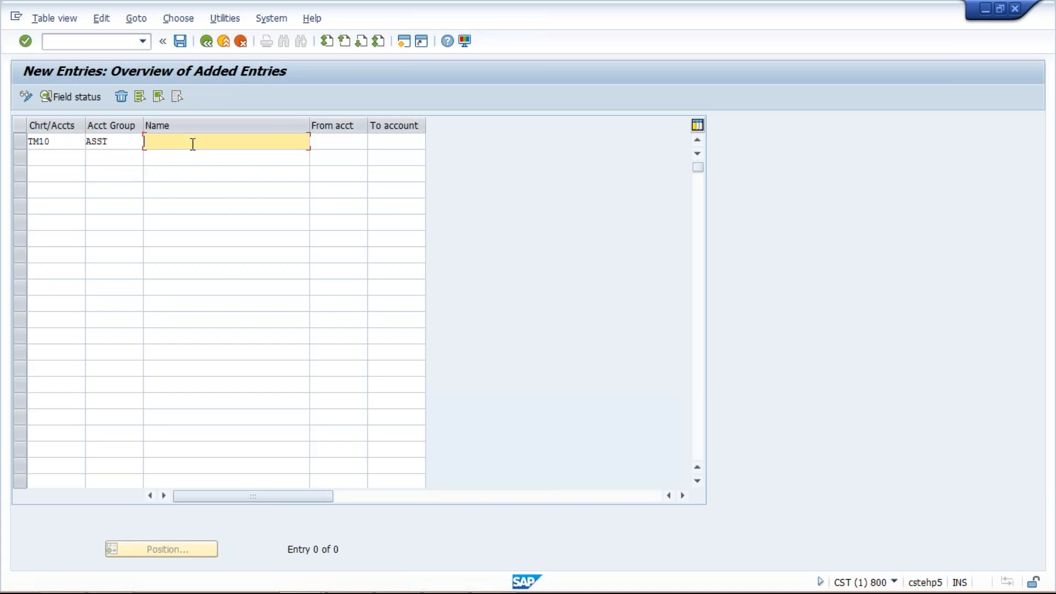
text(AS)
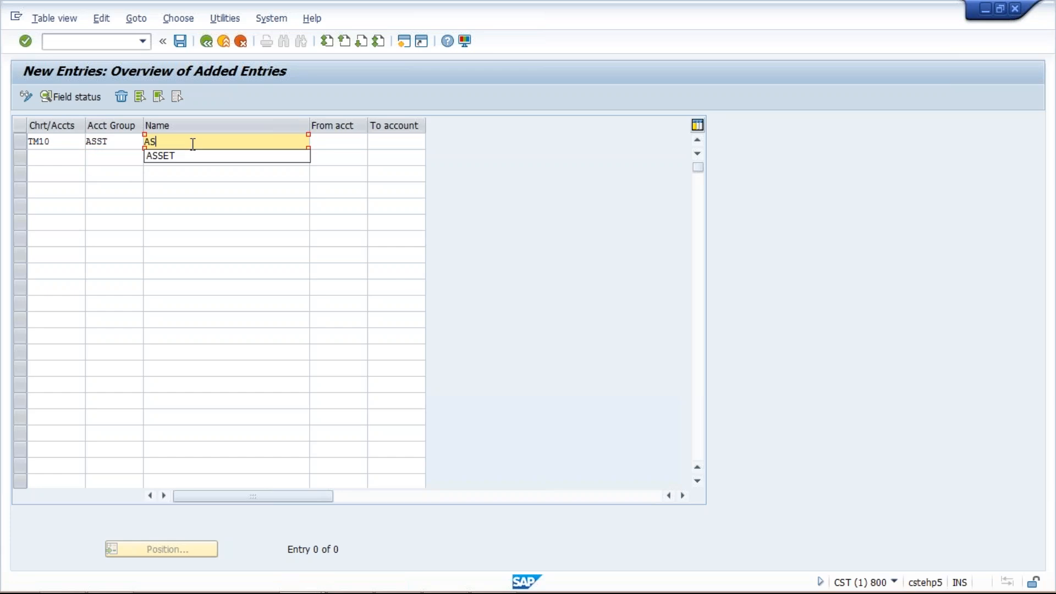
click(195, 157)
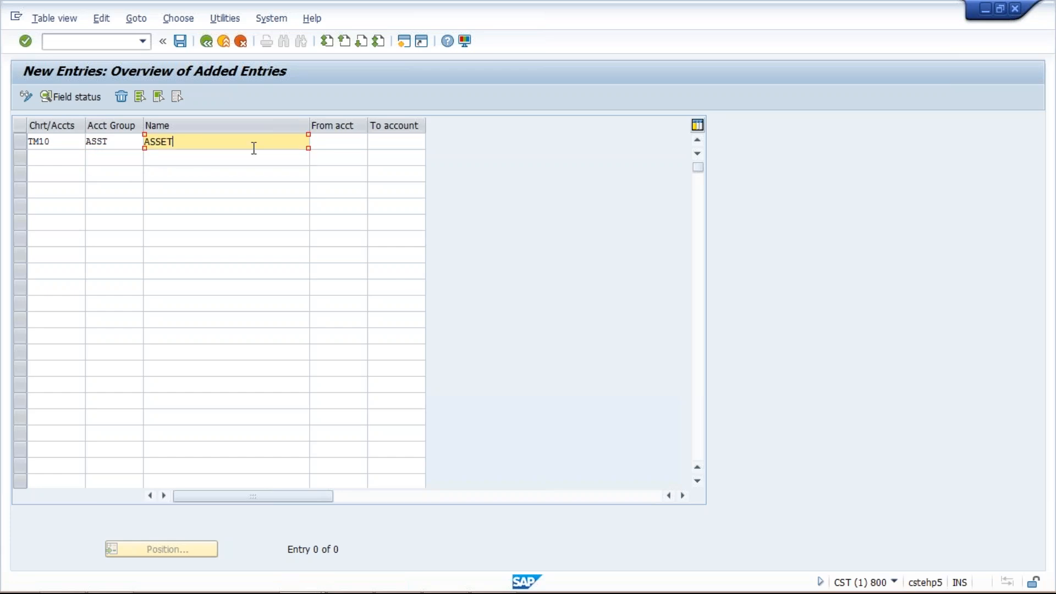
click(327, 144)
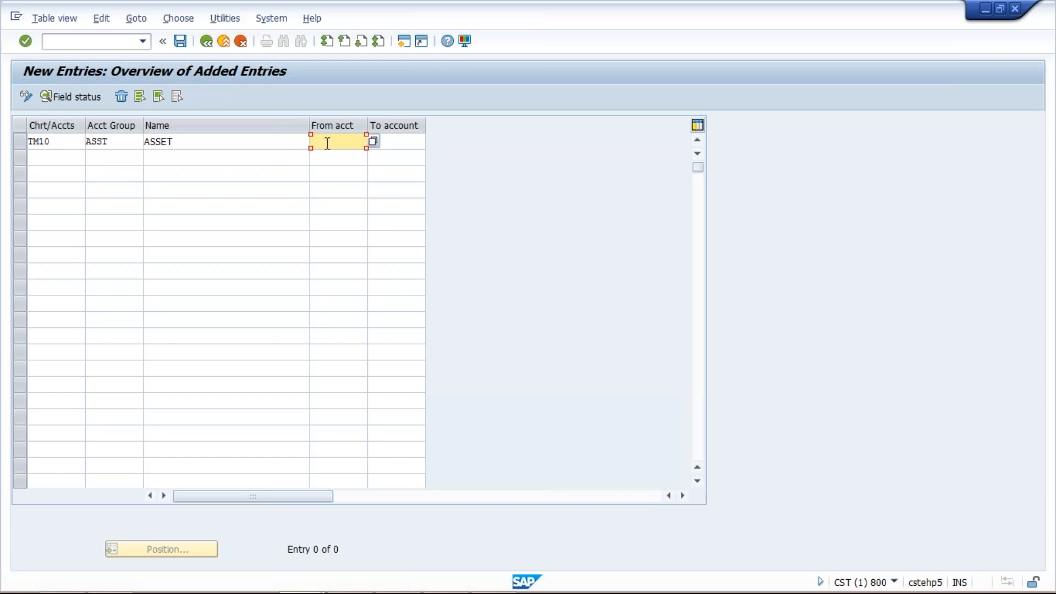
text(1000)
click(396, 143)
text(1999)
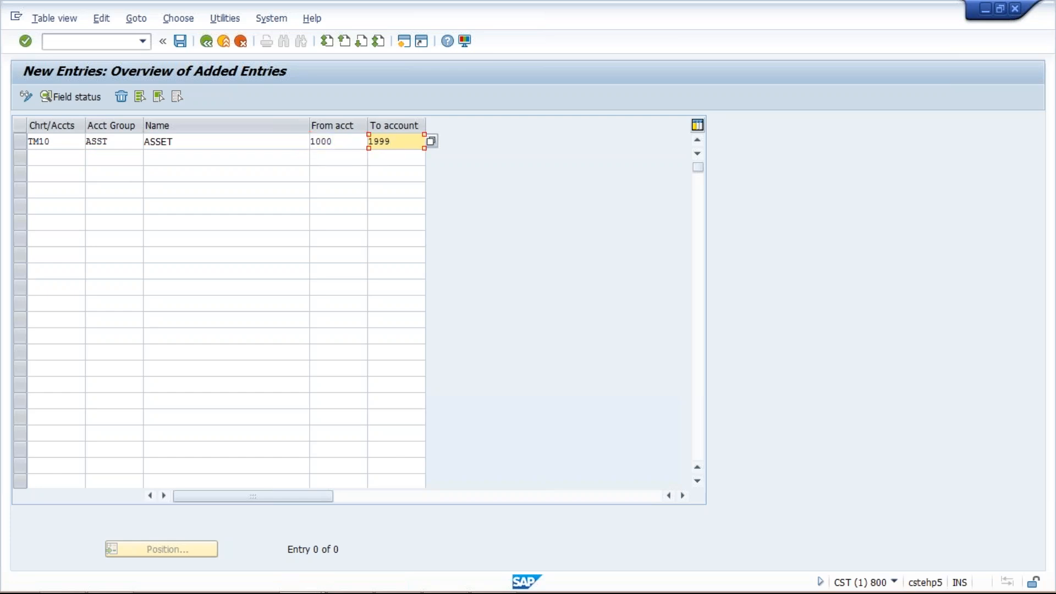
Add a second TM10 entry with account group LIAB, name LIABILITY and number range 2000 to 2999
click(48, 158)
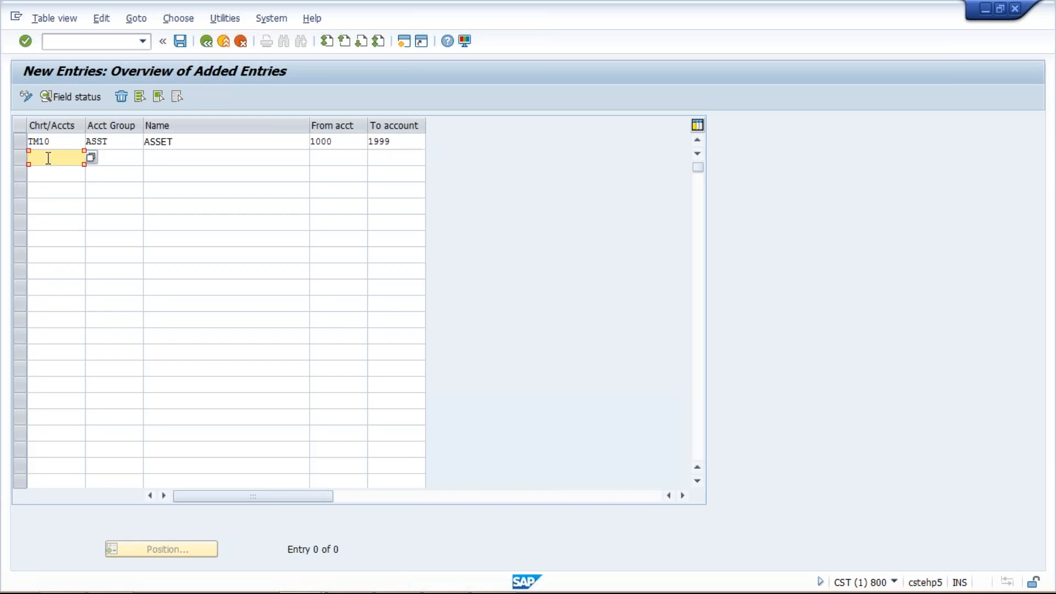
text(TM10)
click(133, 160)
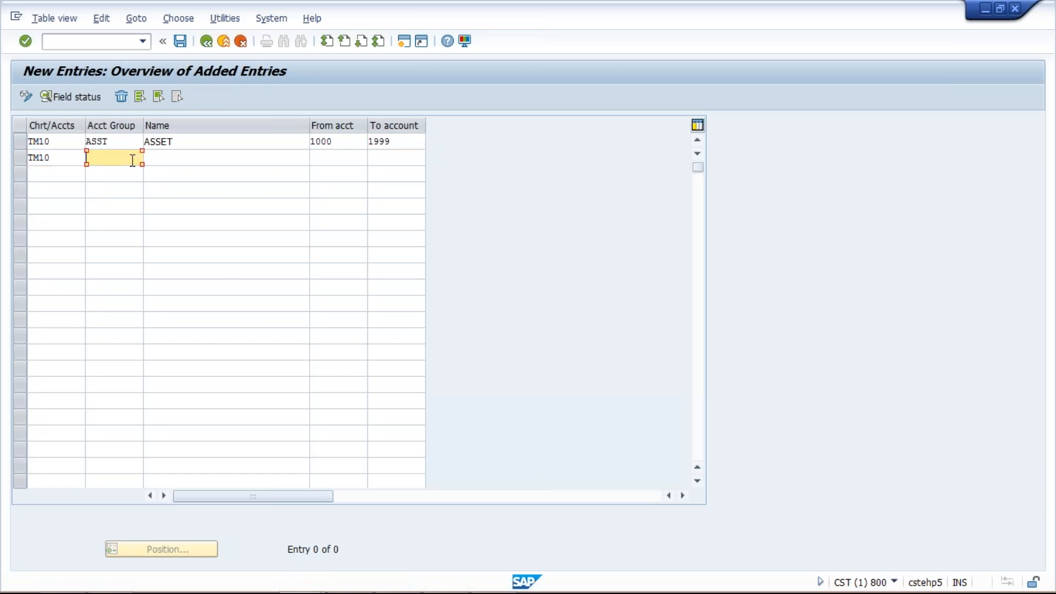
text(LIAB)
click(188, 156)
text(L)
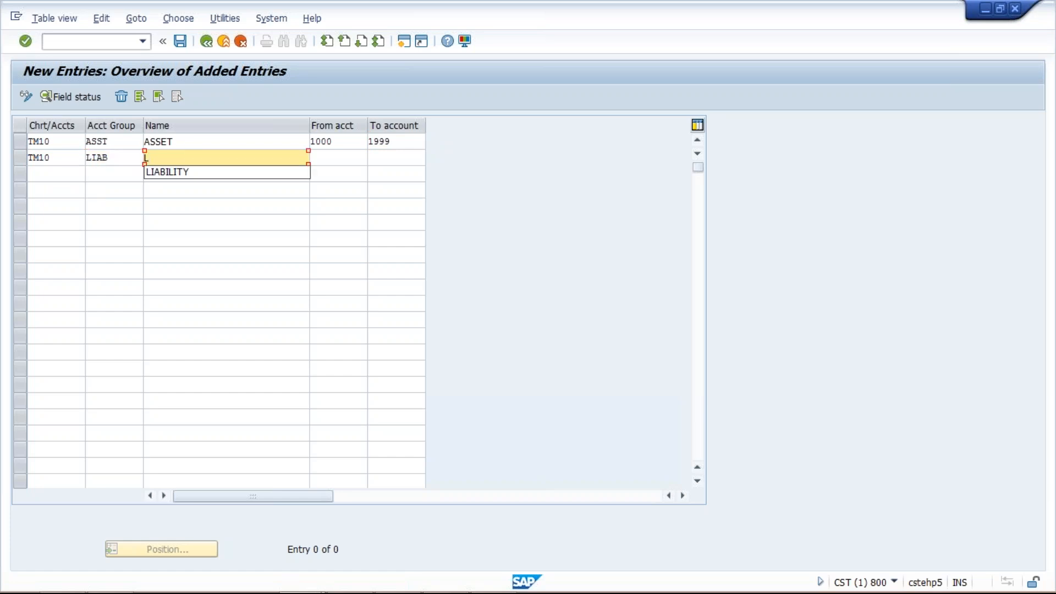
click(192, 172)
click(324, 157)
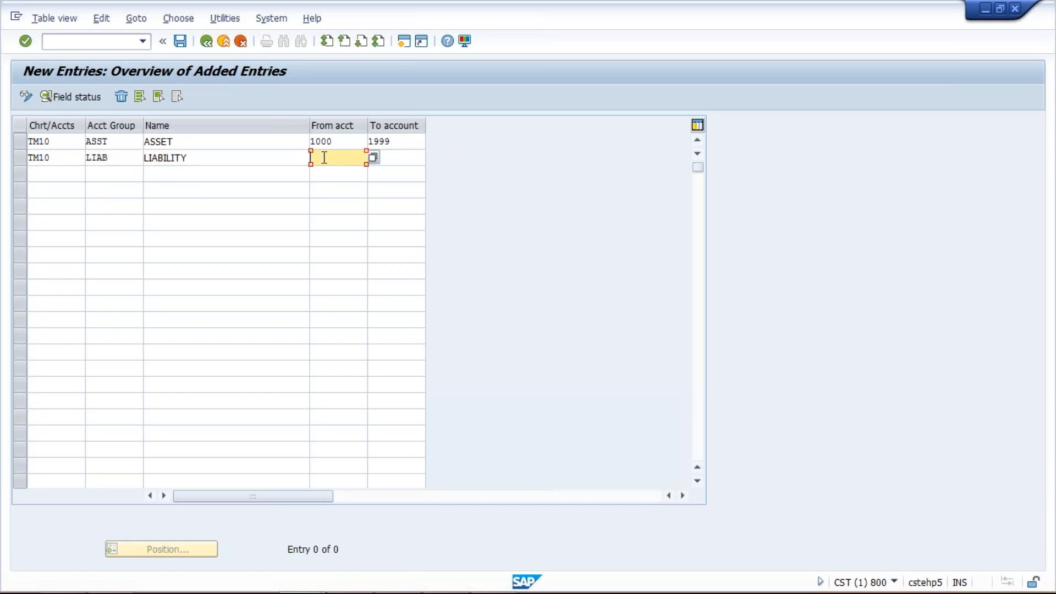
text(2000)
click(400, 157)
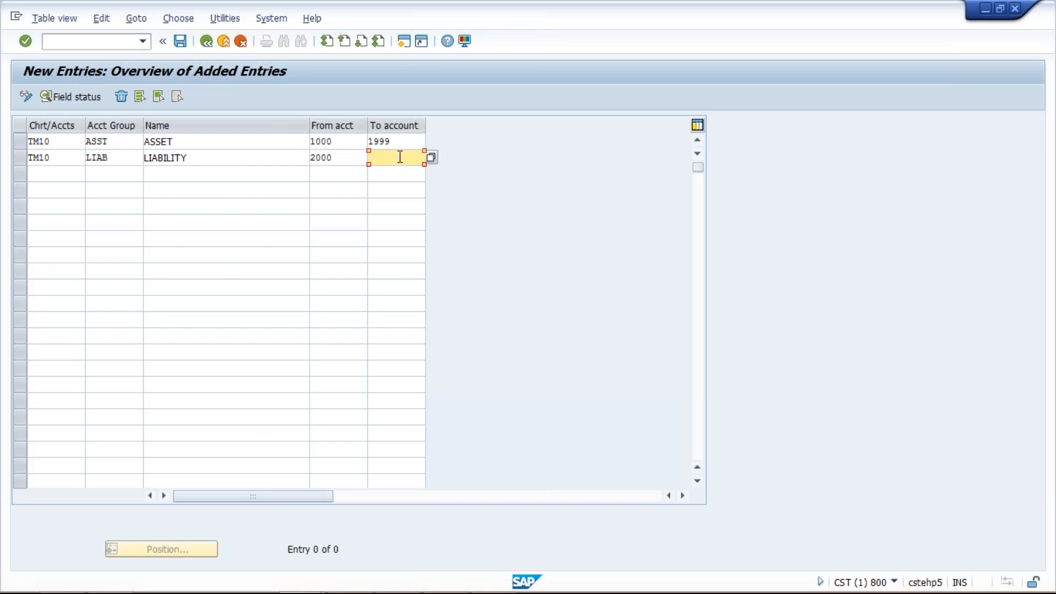
text(2999)
Start a third account group entry for chart of accounts TM10
click(51, 176)
text(TM)
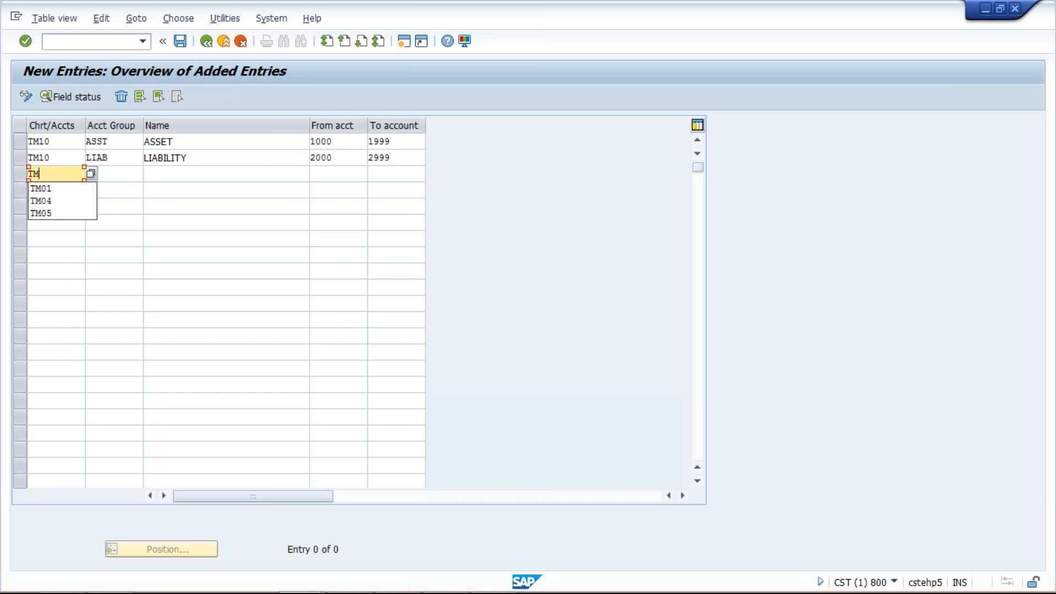
key(Down)
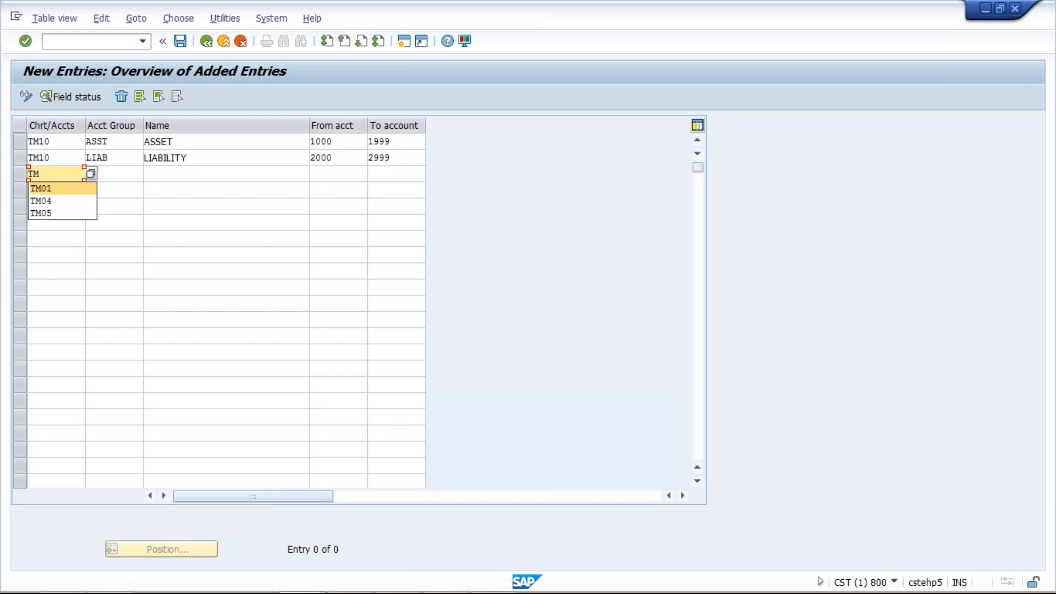
text(10)
click(119, 173)
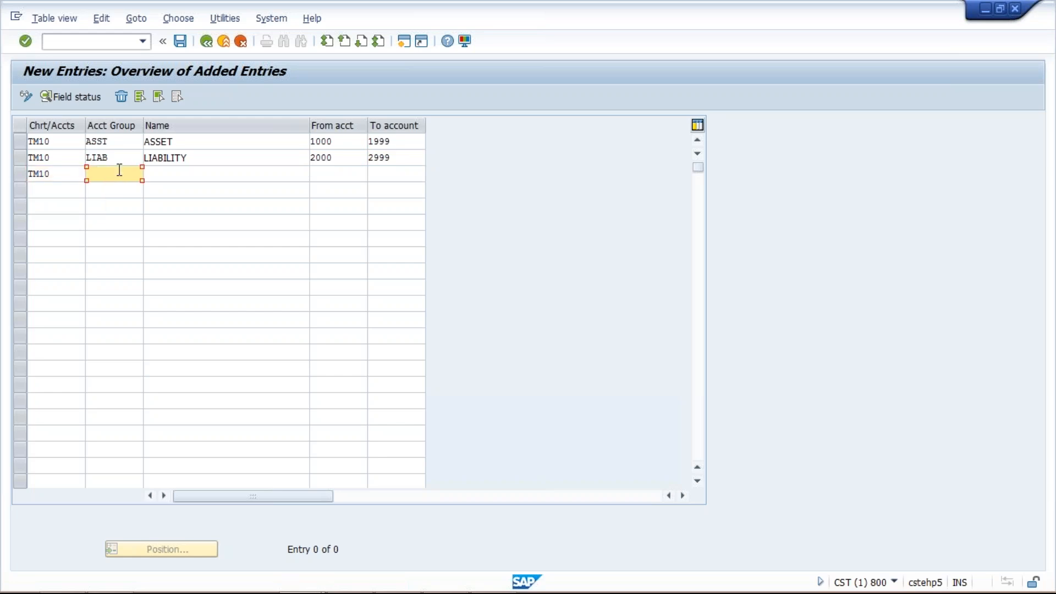
text(E)
click(115, 189)
click(172, 175)
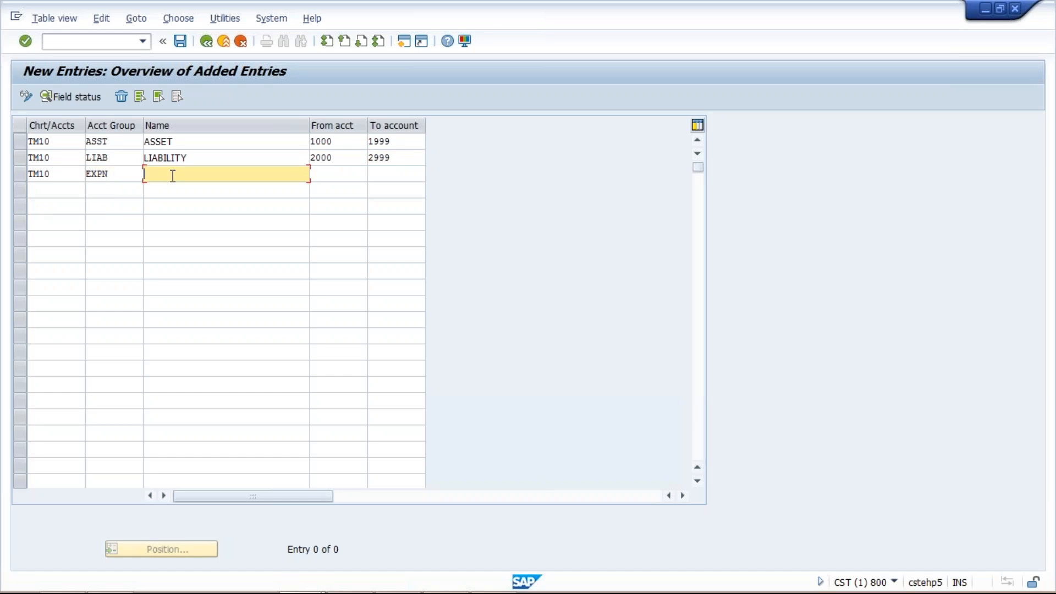
click(131, 175)
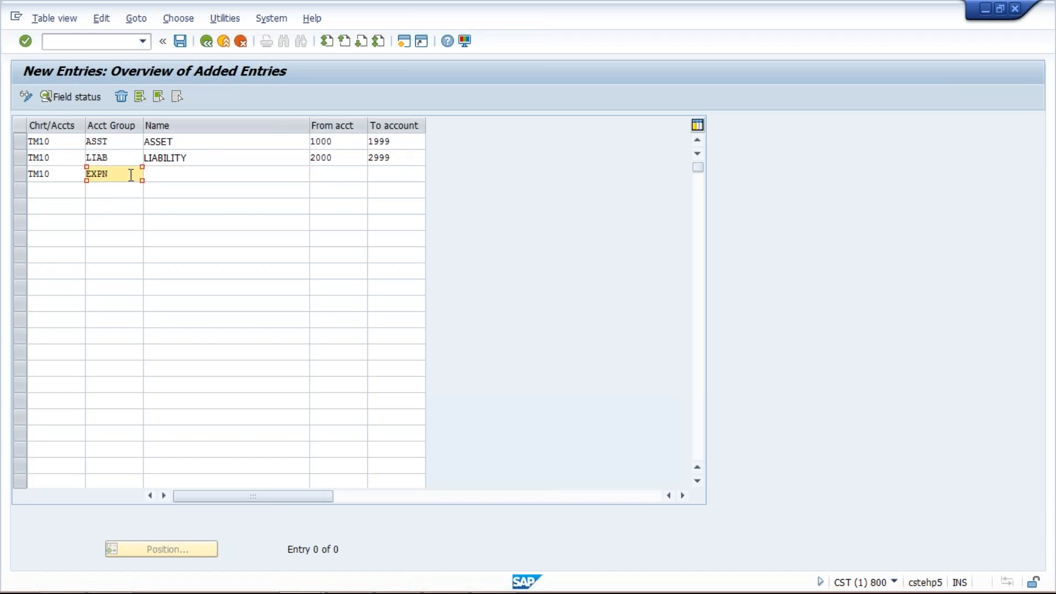
key(BackSpace)
key(BackSpace)
key(BackSpace)
key(BackSpace)
Give the third TM10 entry account group REVN, name REVENUE and number range 3000 to 3999
text(RE)
click(133, 189)
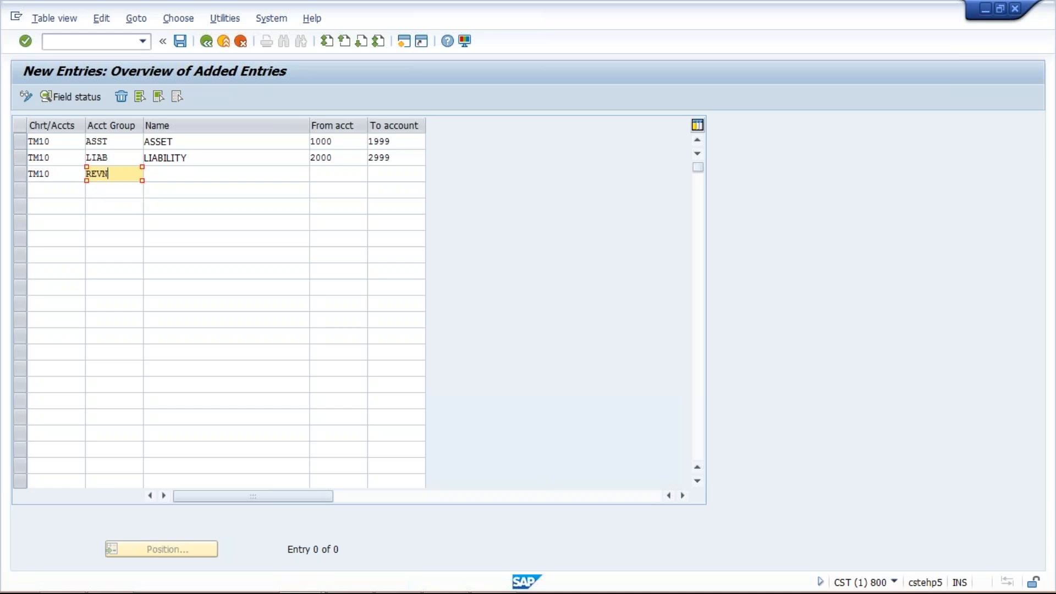
click(186, 173)
text(RE)
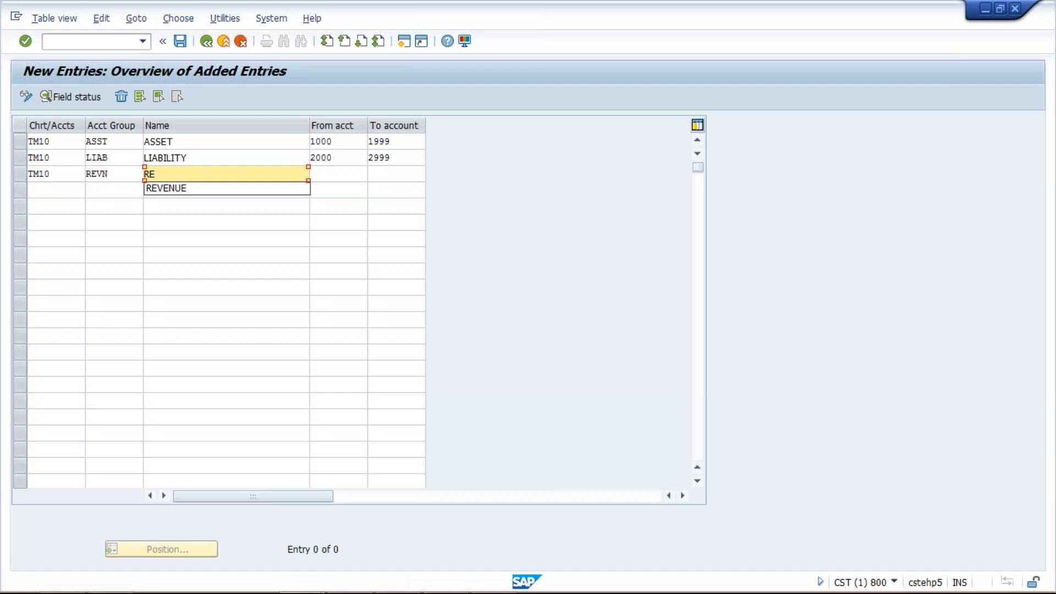
click(165, 188)
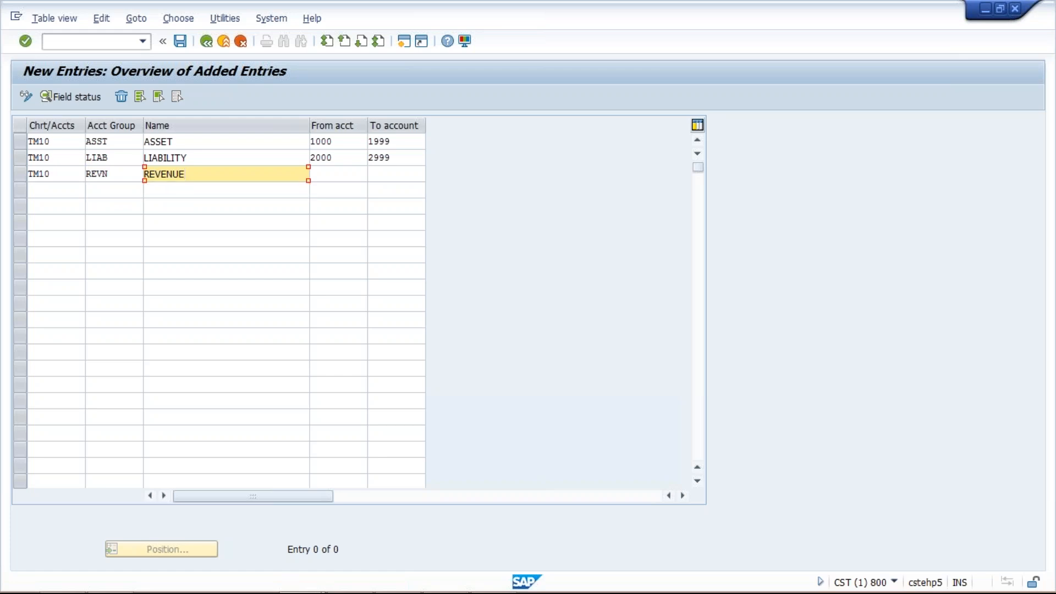
key(Tab)
text(3000)
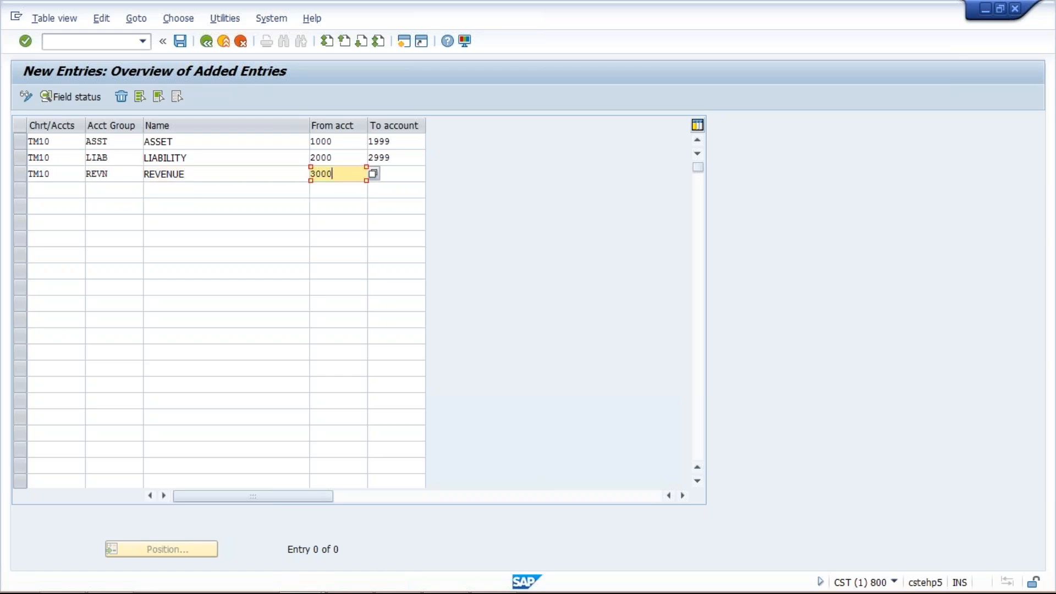
key(Tab)
text(3999)
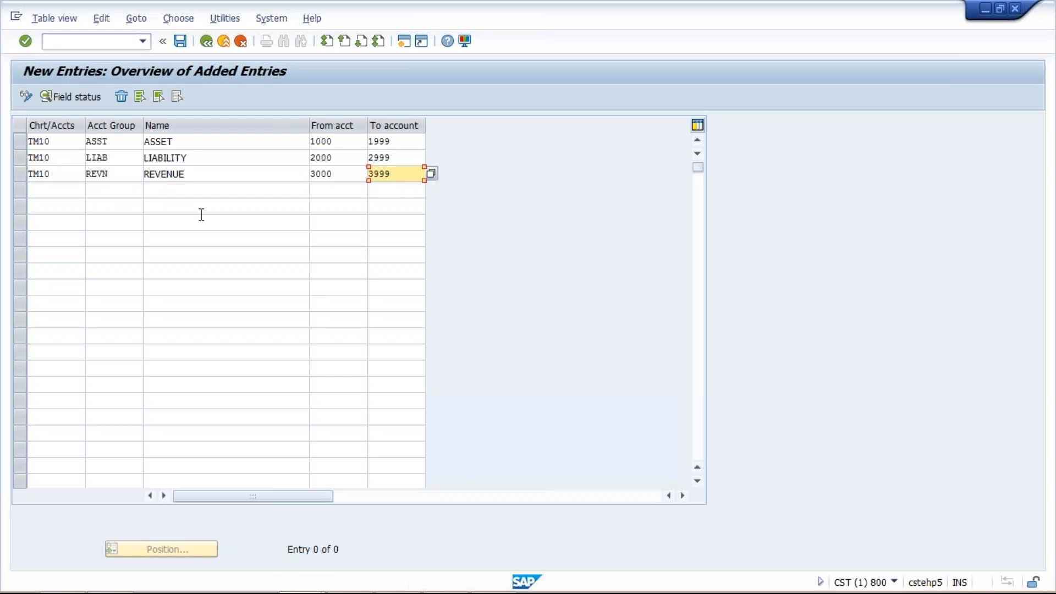
Add a fourth TM10 entry with account group EXPN, name EXPENSE and number range 4000 to 4999
click(49, 191)
text(T)
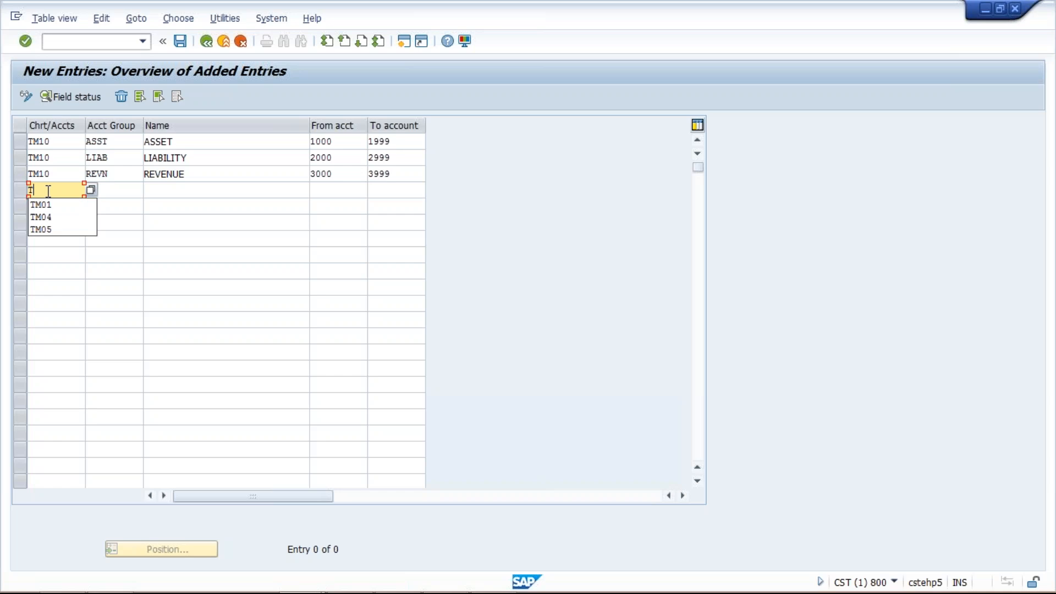
text(M10)
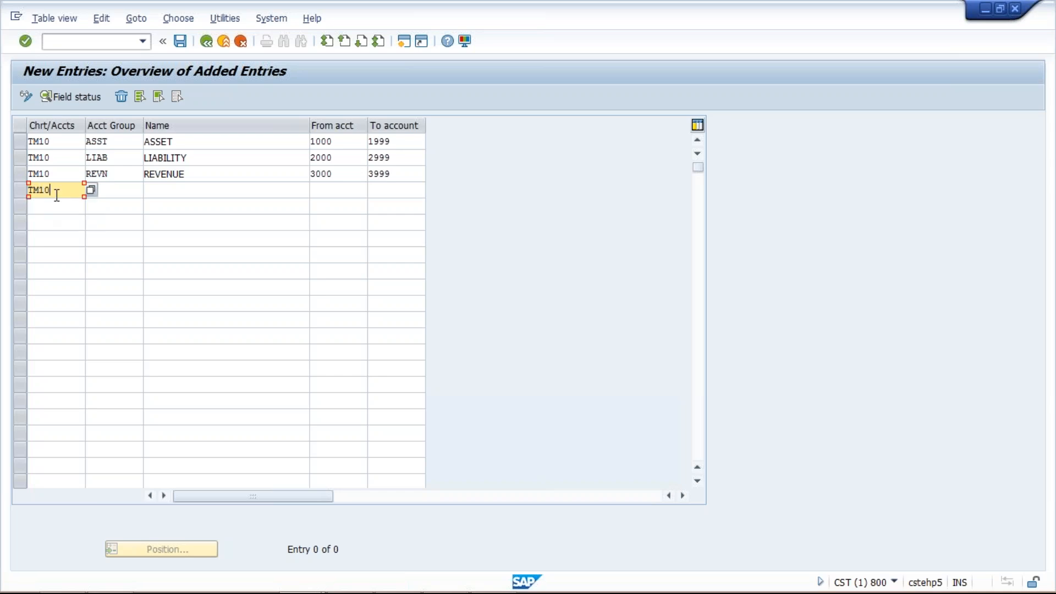
click(125, 189)
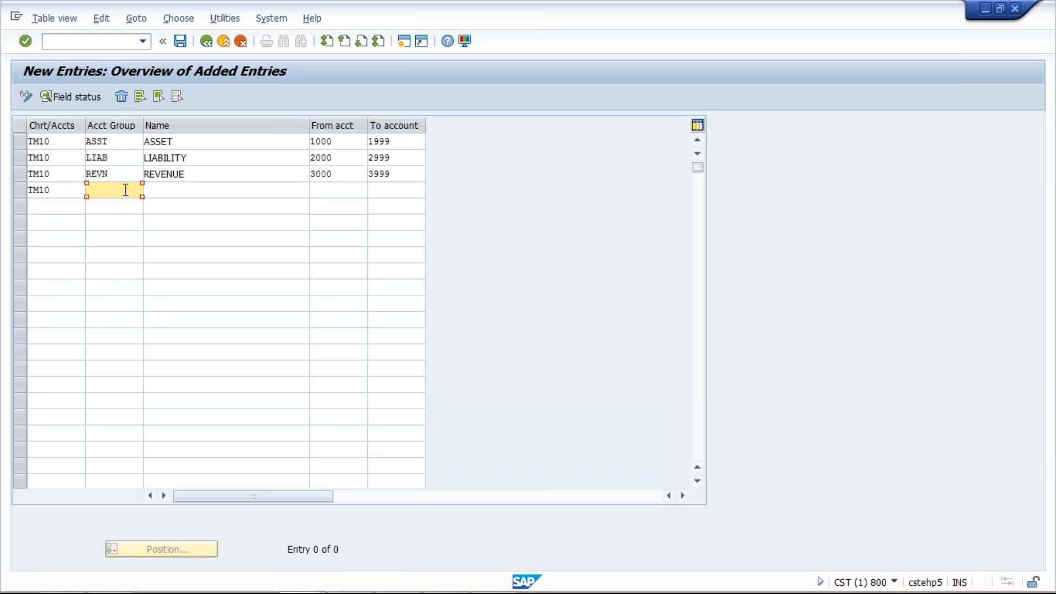
text(EXPN)
click(167, 193)
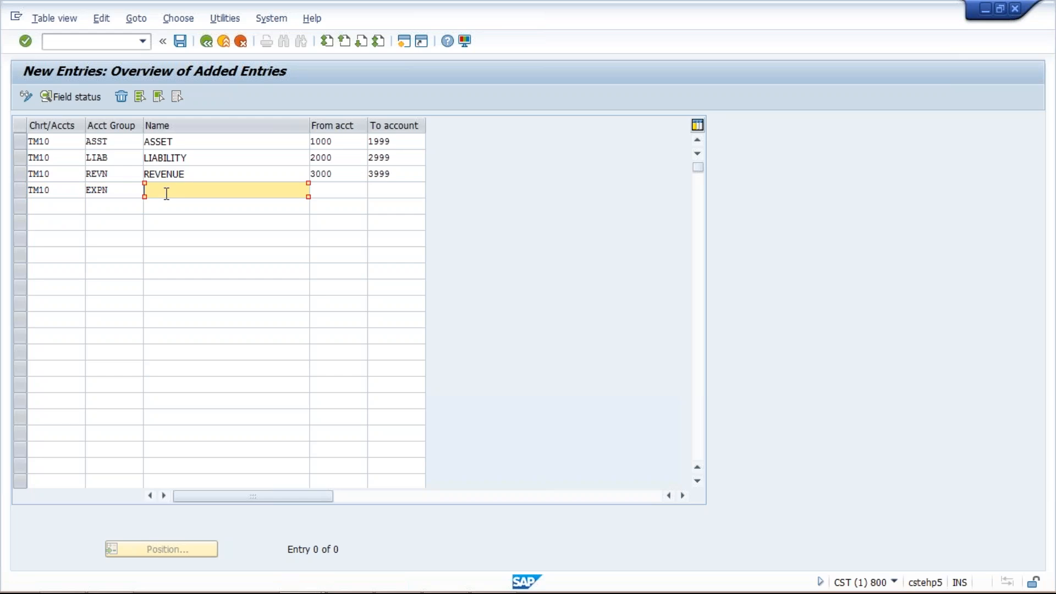
text(E)
click(165, 204)
click(337, 192)
text(4000)
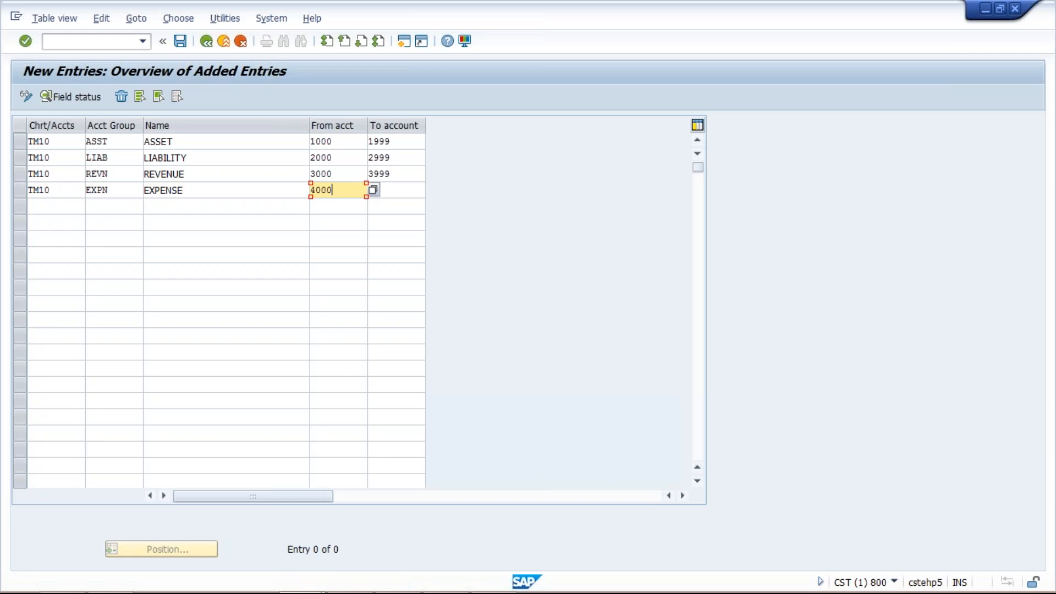
click(411, 193)
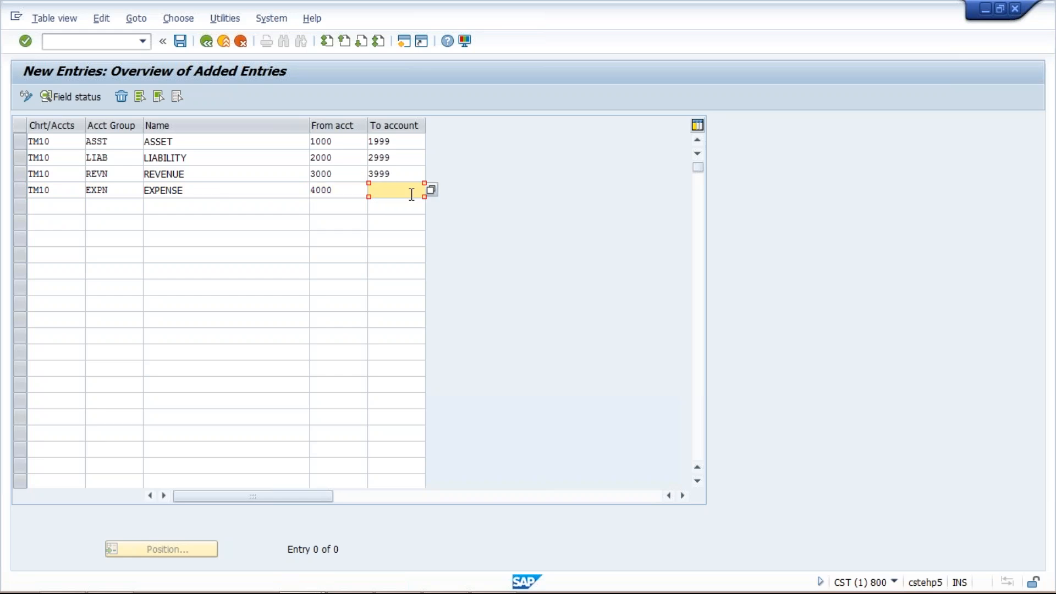
text(49999)
key(BackSpace)
Add a fifth TM10 entry with account group OTHR, name OTHERS and number range 5000 to 5999, and try to save all entries
click(44, 204)
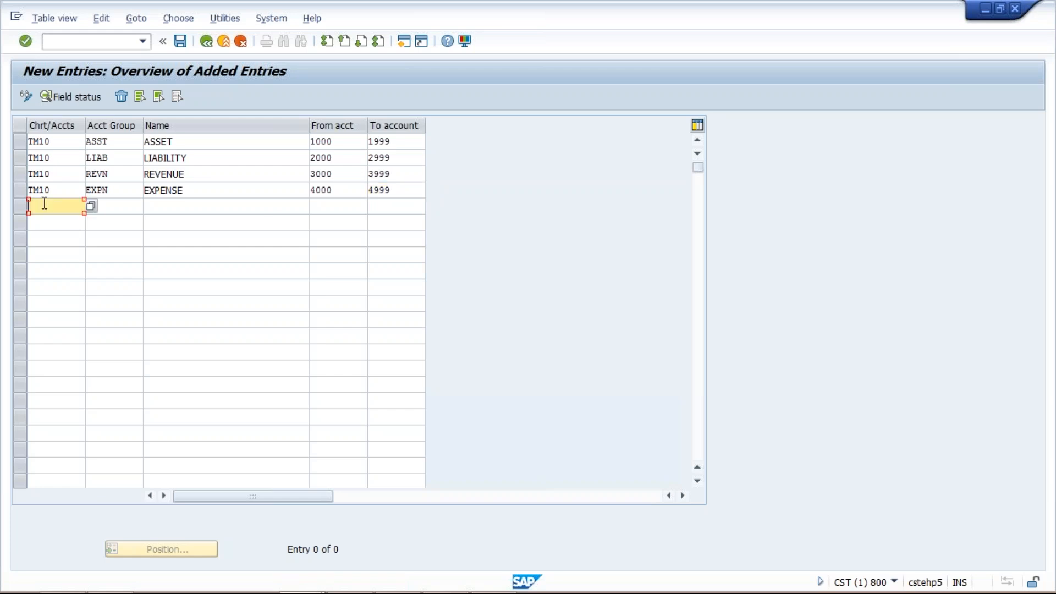
text(TM10)
click(130, 209)
text(O)
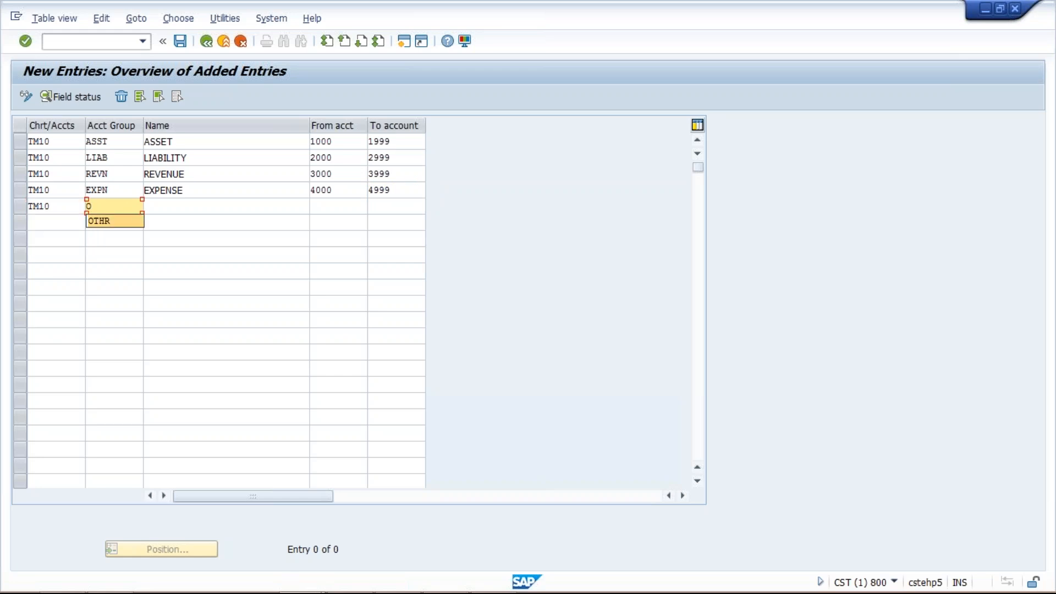
click(133, 219)
click(194, 209)
text(O)
click(196, 219)
click(332, 208)
text(5000)
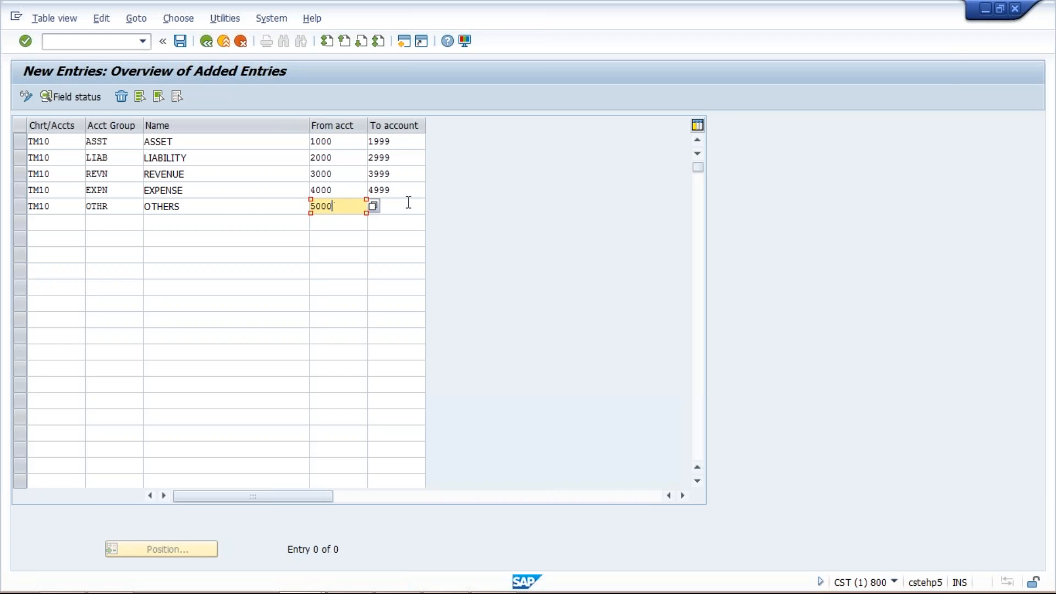
click(409, 202)
text(5999)
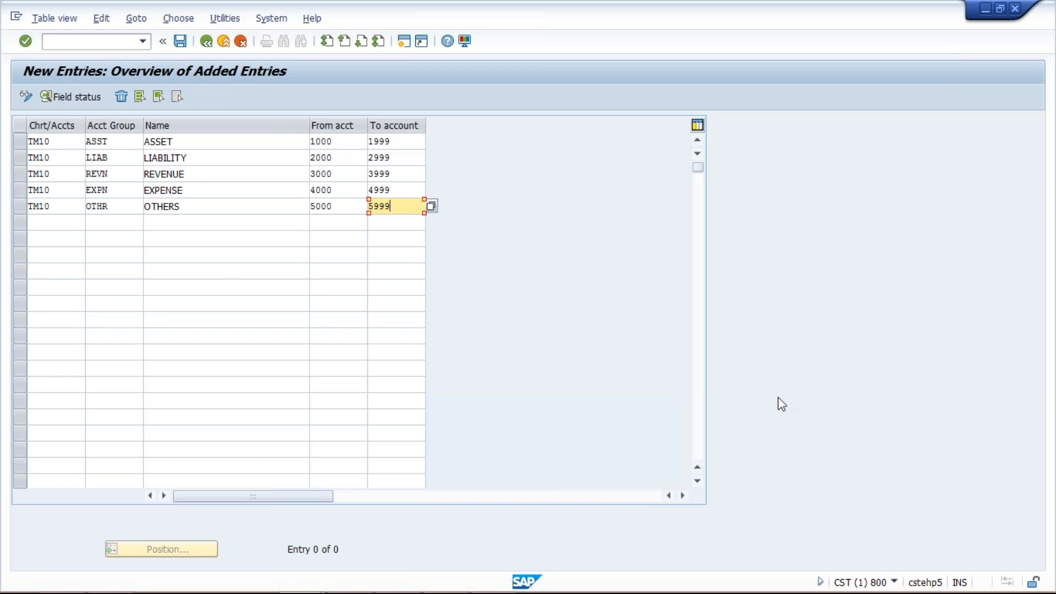
key(ctrl+s)
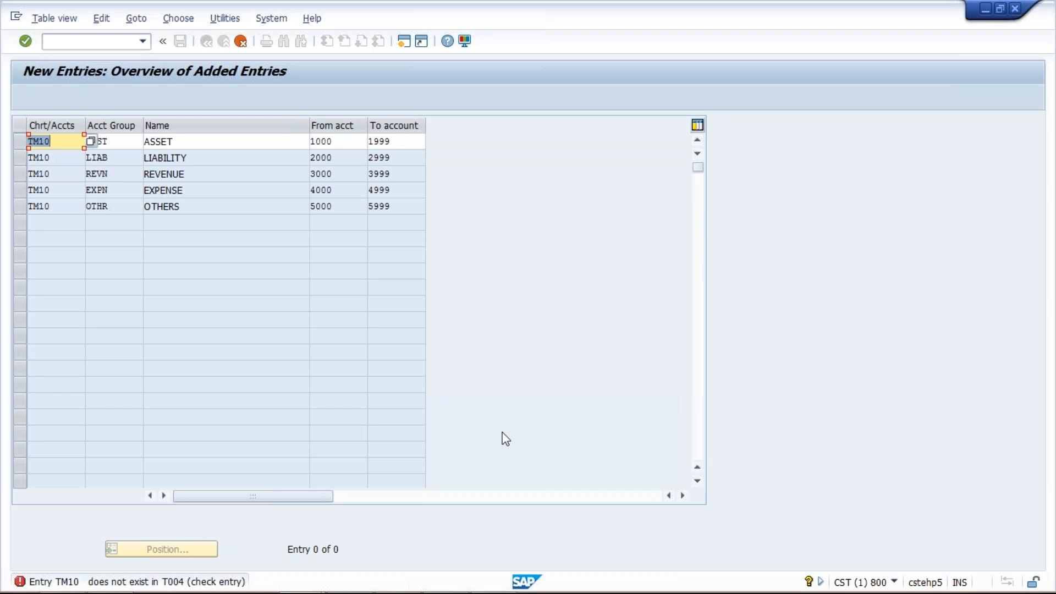
Open a second SAP session and run transaction OB13 to list all charts of accounts
click(406, 39)
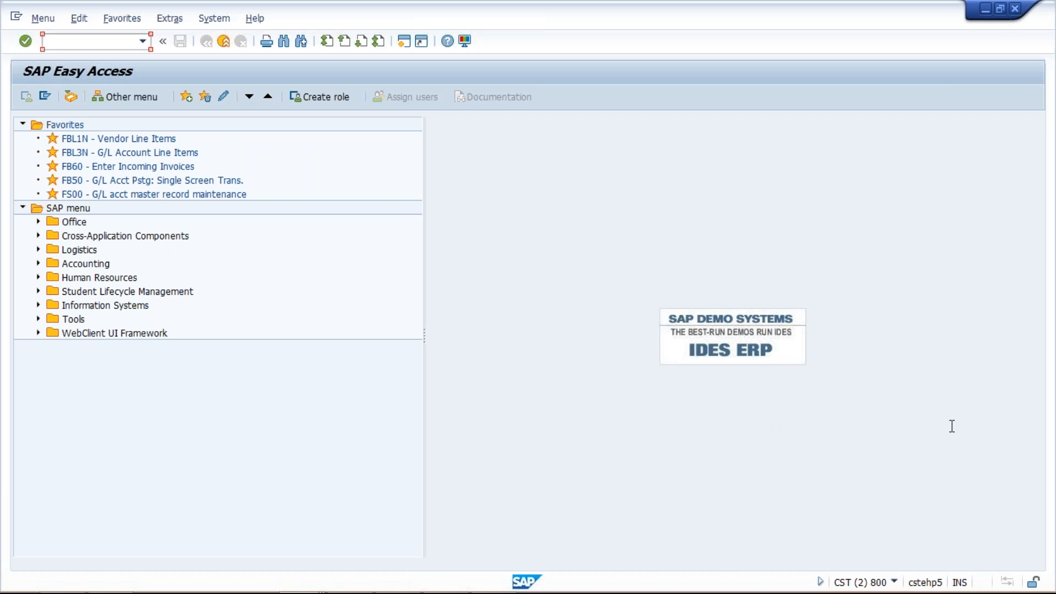
click(1049, 404)
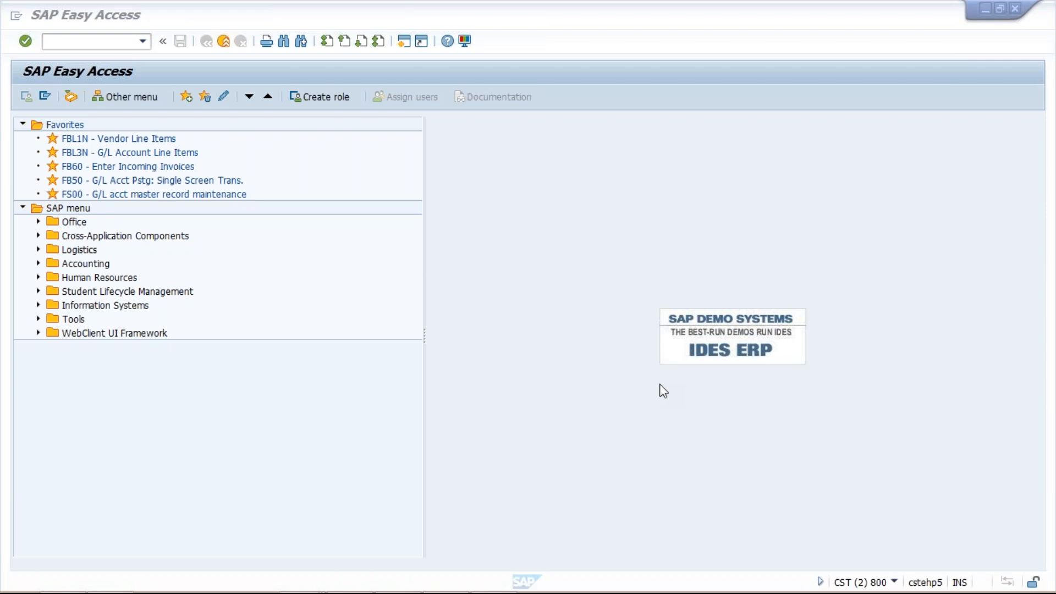
click(83, 41)
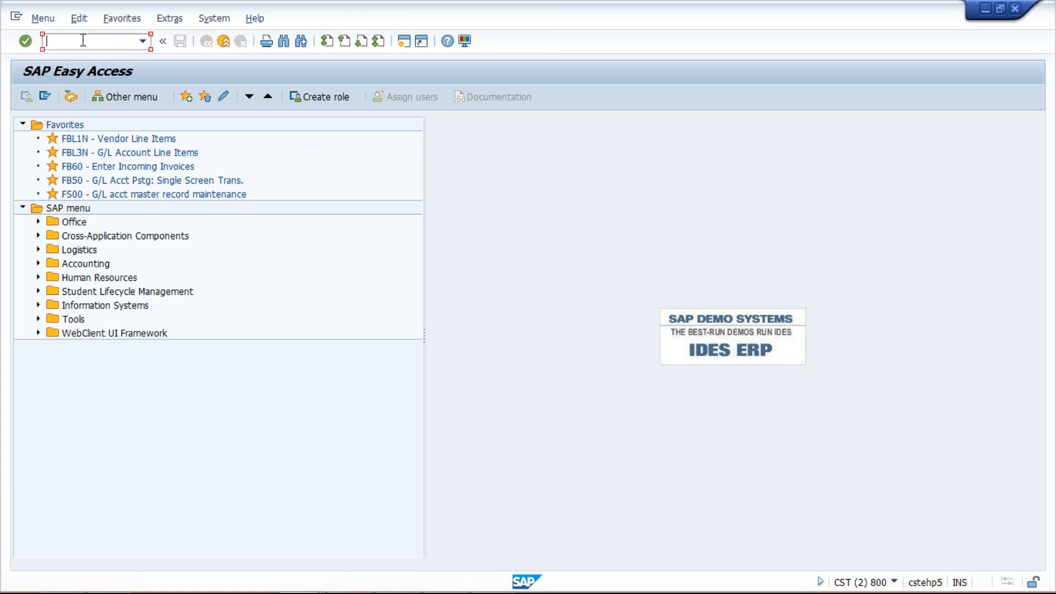
text(OB13)
key(Return)
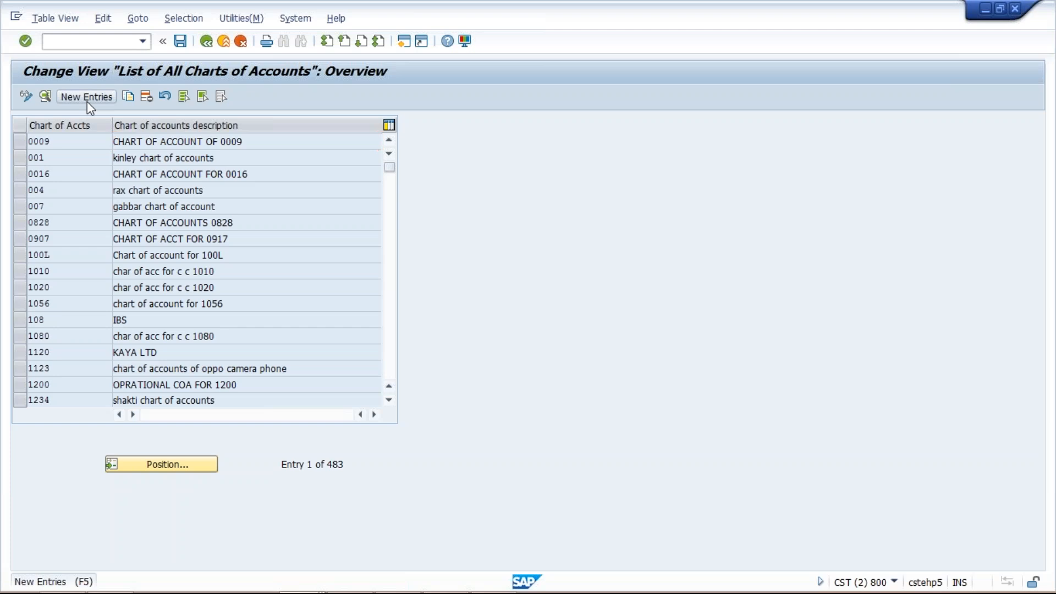
Start a new chart of accounts entry TM10 with the description TATA MOTOR COA
click(87, 102)
click(127, 130)
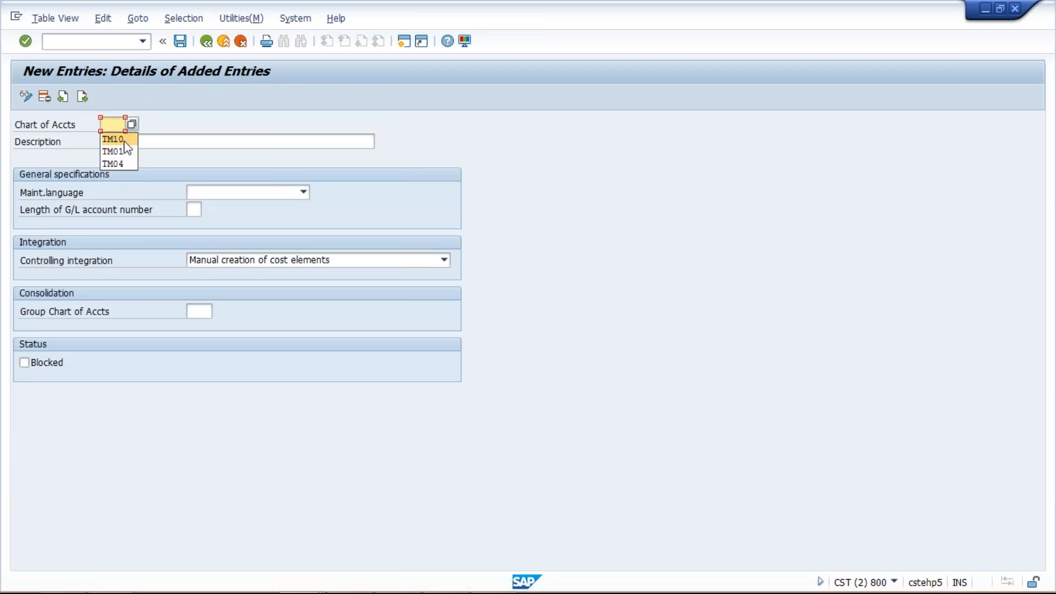
click(124, 142)
click(160, 144)
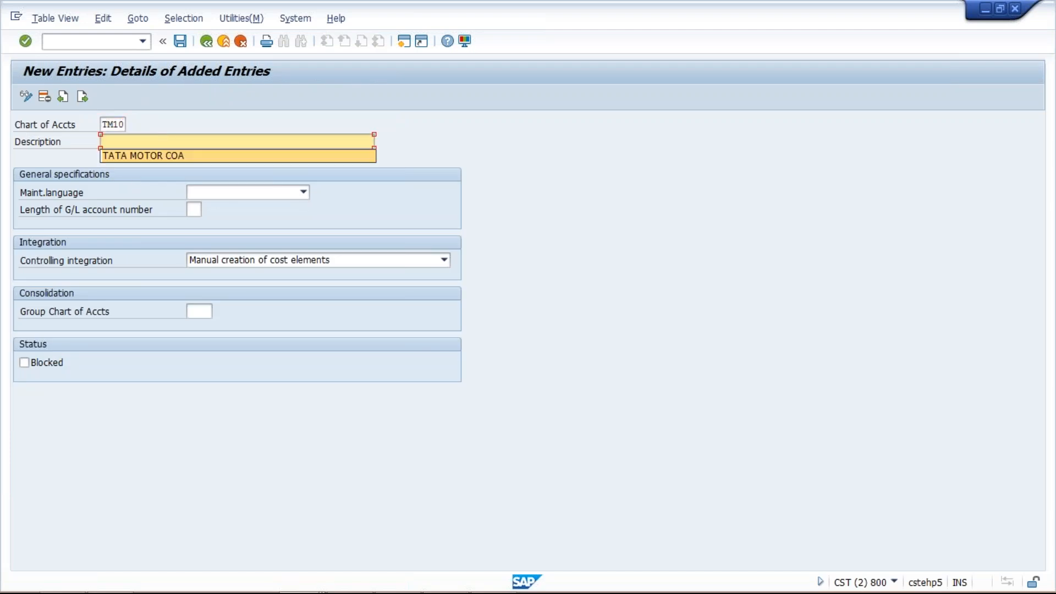
click(160, 156)
Set TM10's maintenance language to English and its G/L account number length to 4, and save the chart of accounts
click(215, 190)
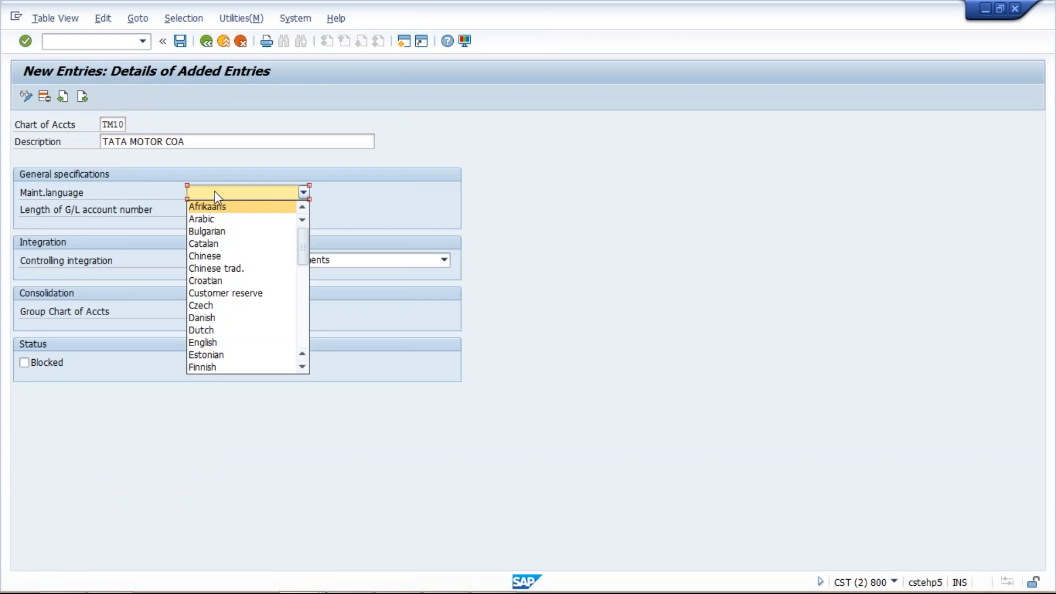
scroll(215, 190, down, 1)
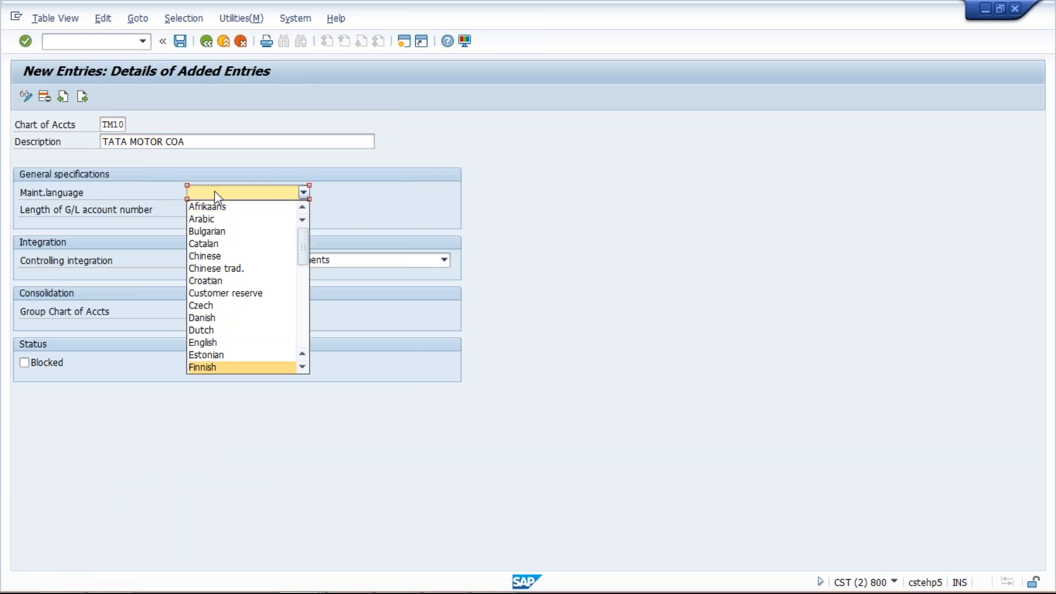
key(Up)
key(Up)
key(Return)
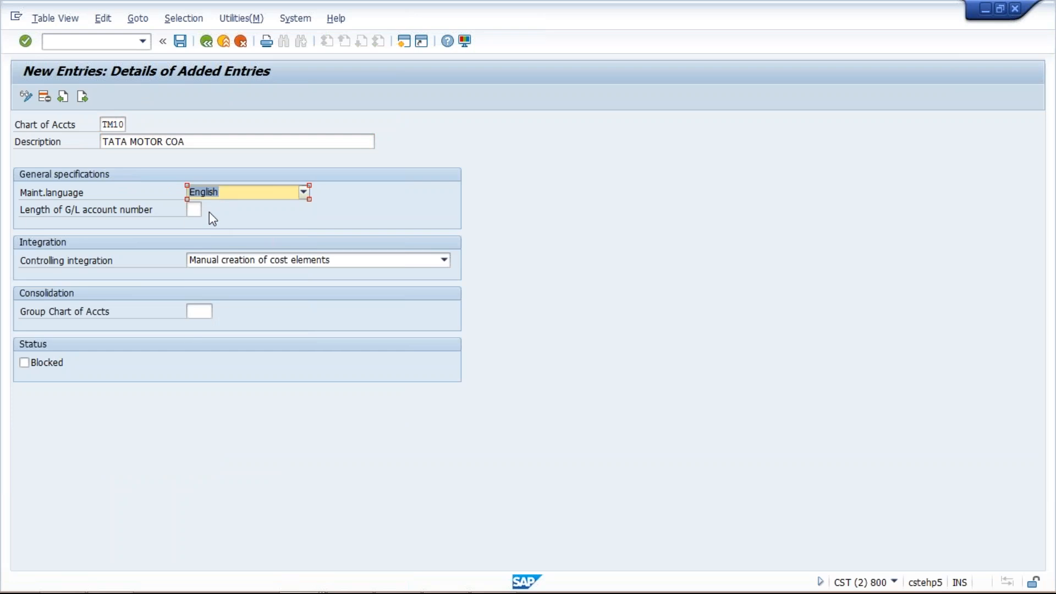
click(197, 210)
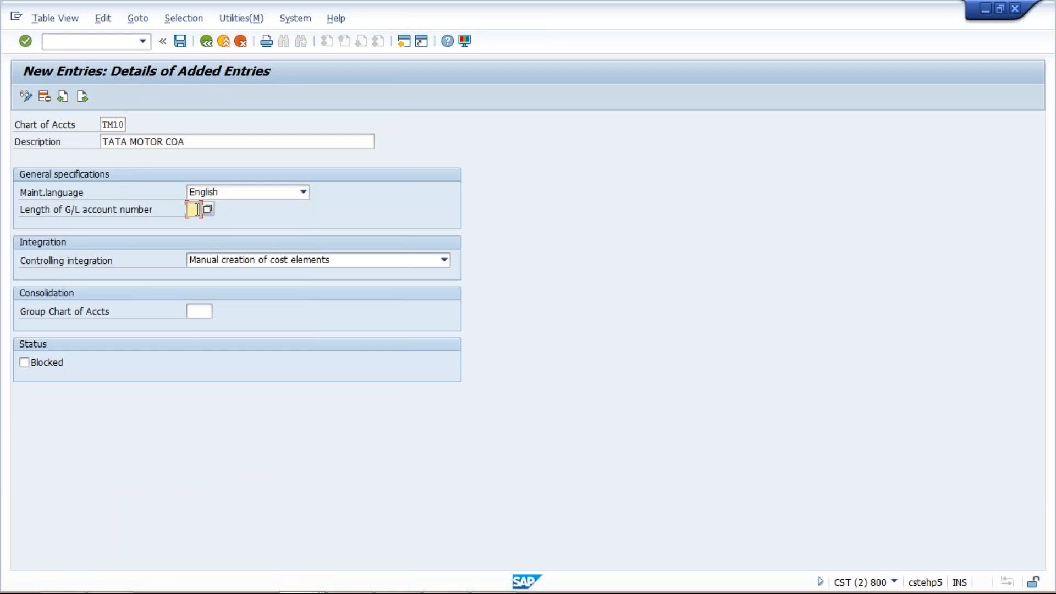
text(4)
key(Return)
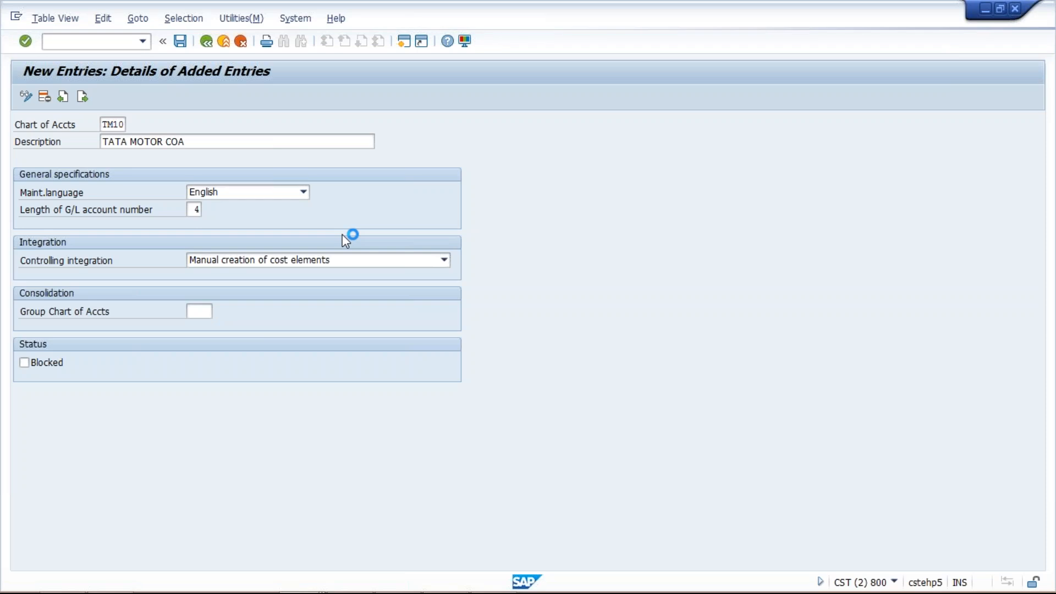
click(228, 262)
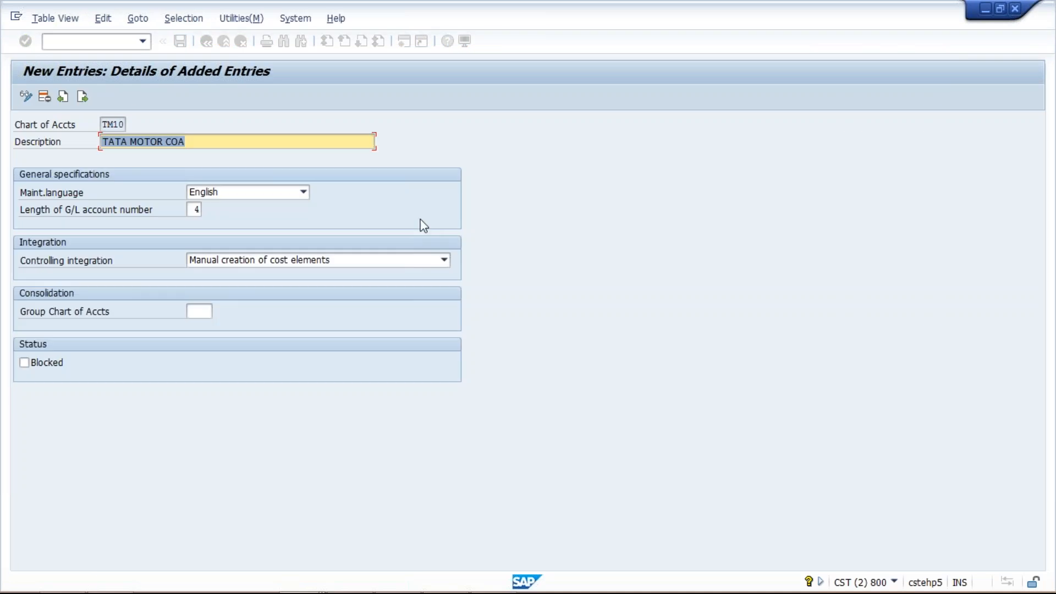
Go to the transaction for assigning company codes to a chart of accounts
click(100, 44)
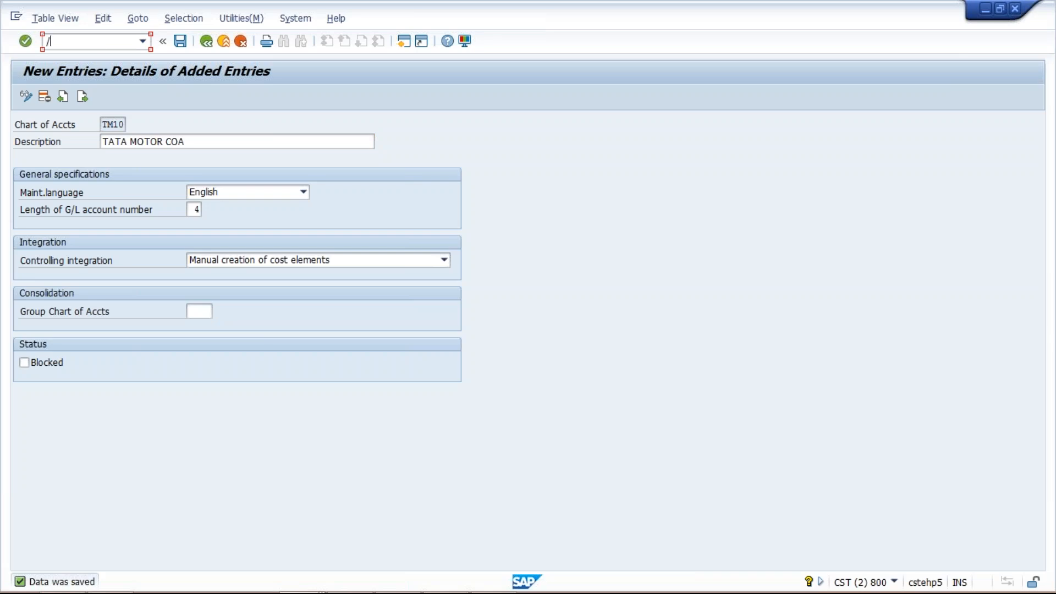
text(/NOB13)
key(Return)
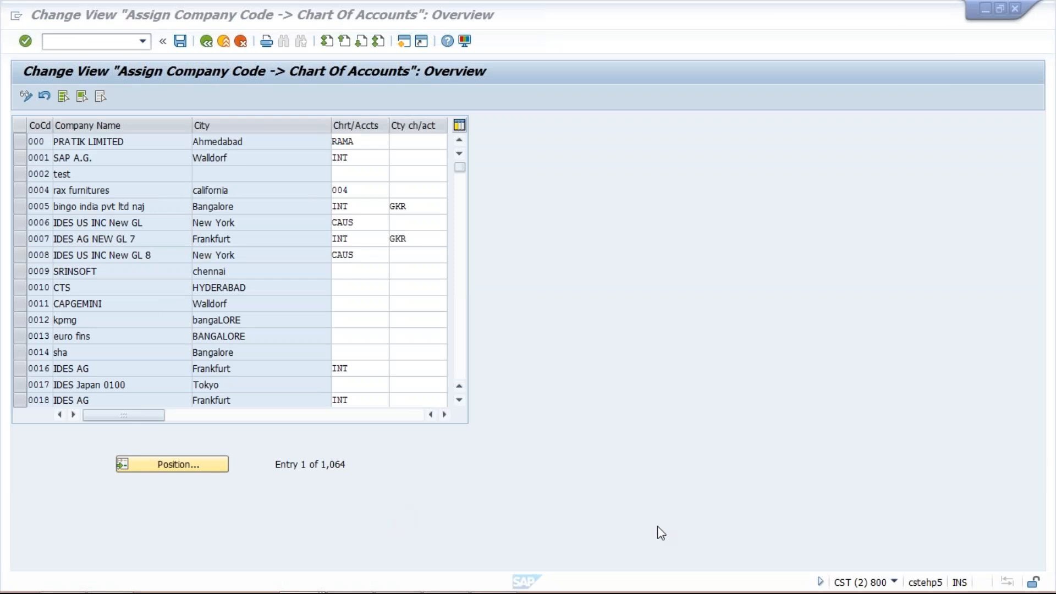
Locate company code TM10, assign it chart of accounts TM10, and save the assignment to the TATA MOTOR customizing request
click(177, 465)
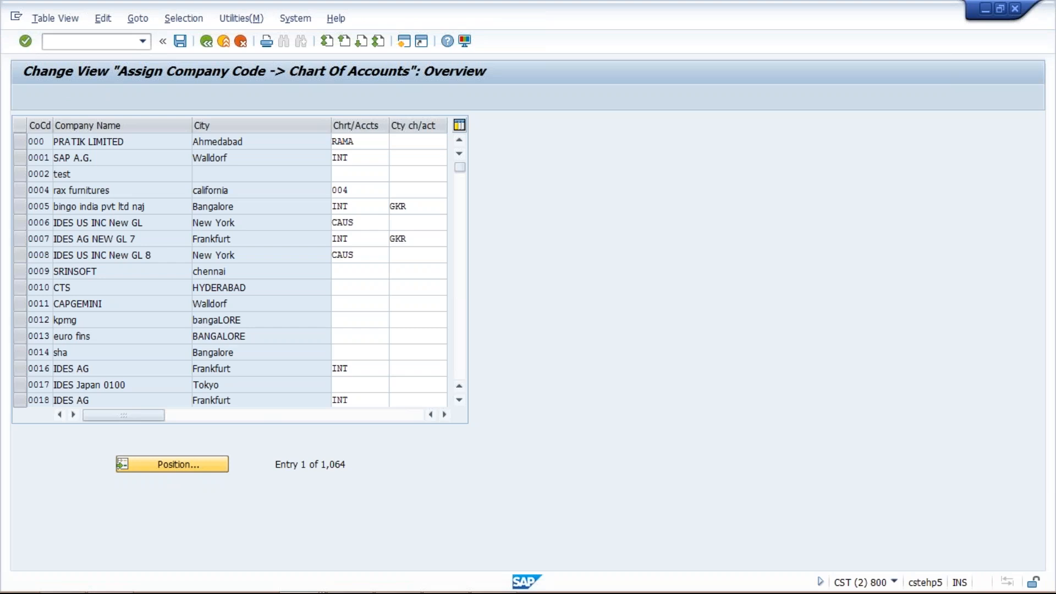
text(TM10)
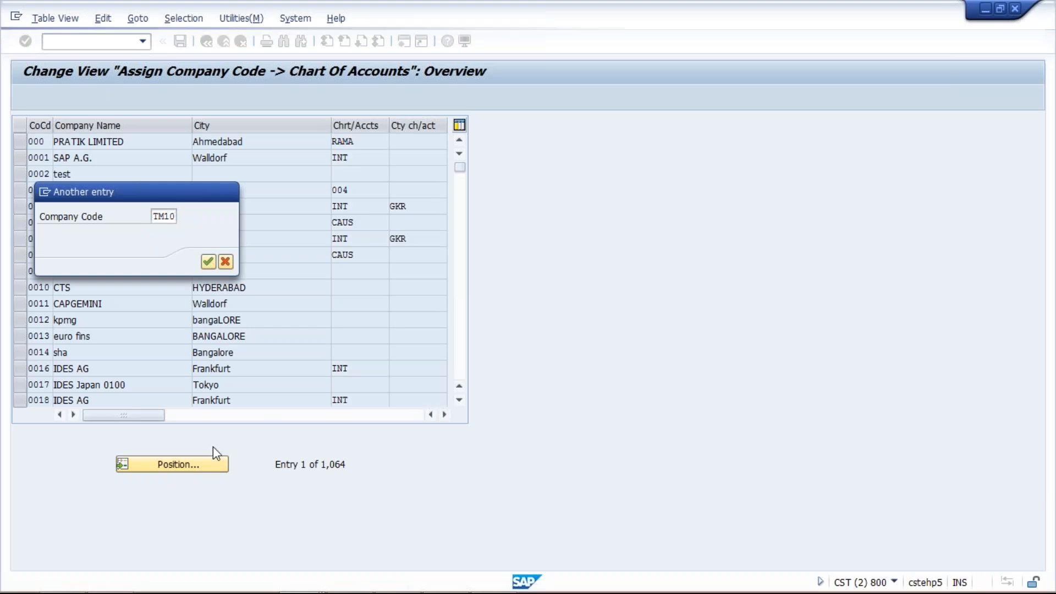
key(Return)
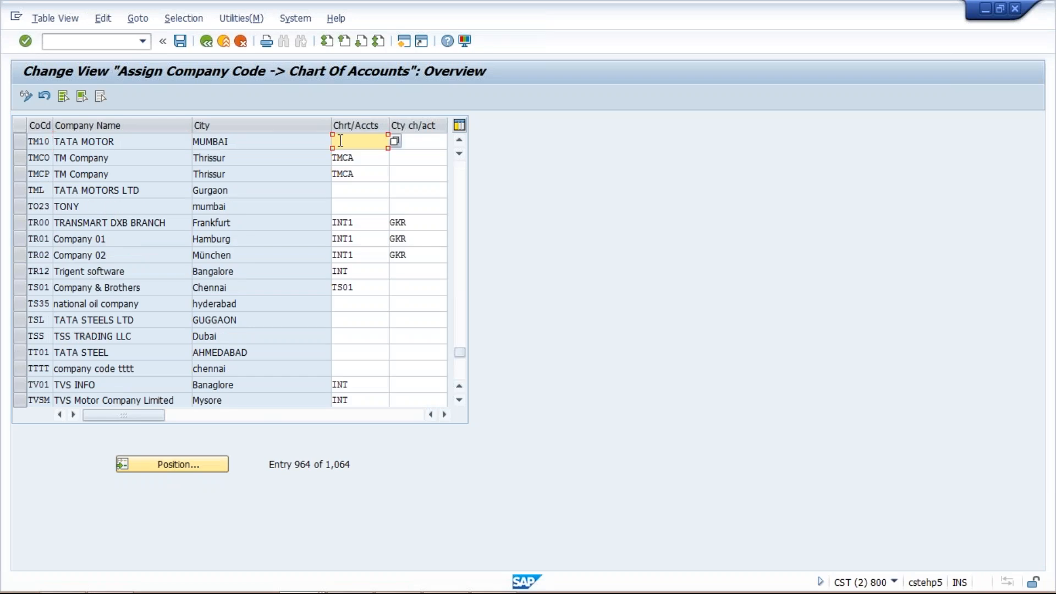
text(T)
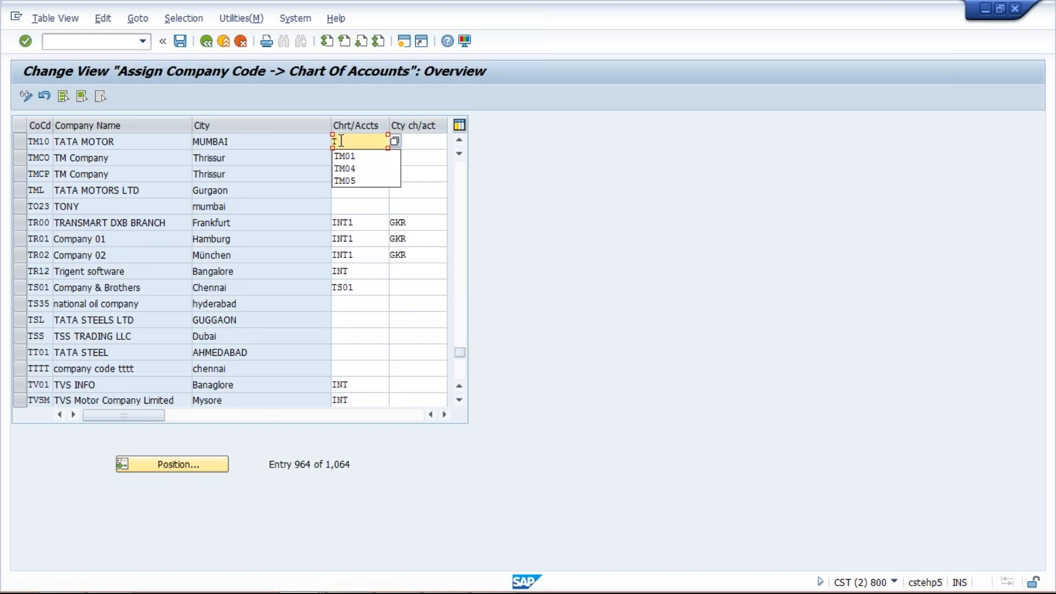
text(M10)
click(427, 144)
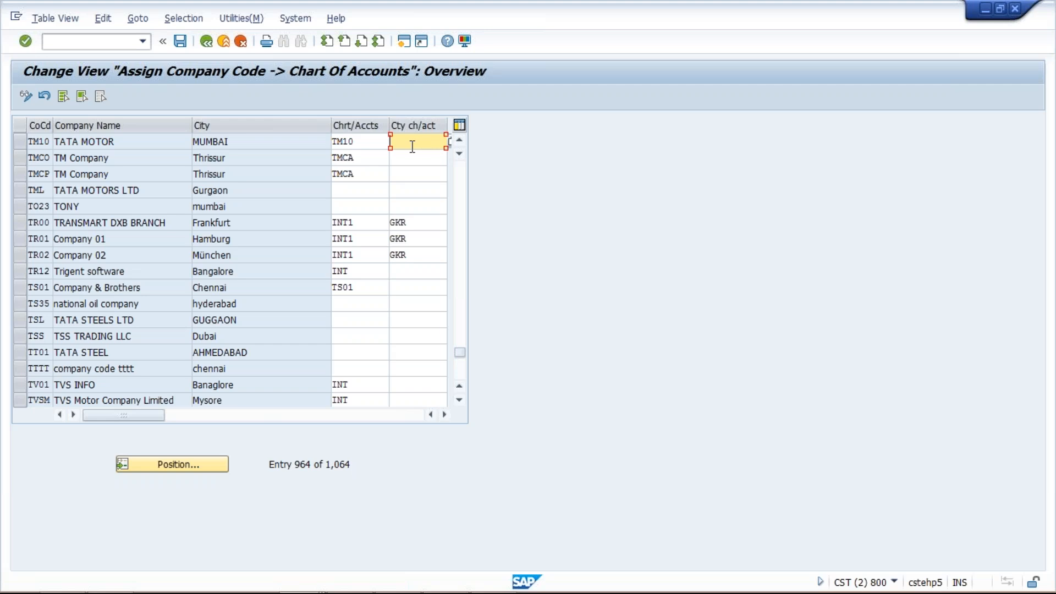
click(373, 141)
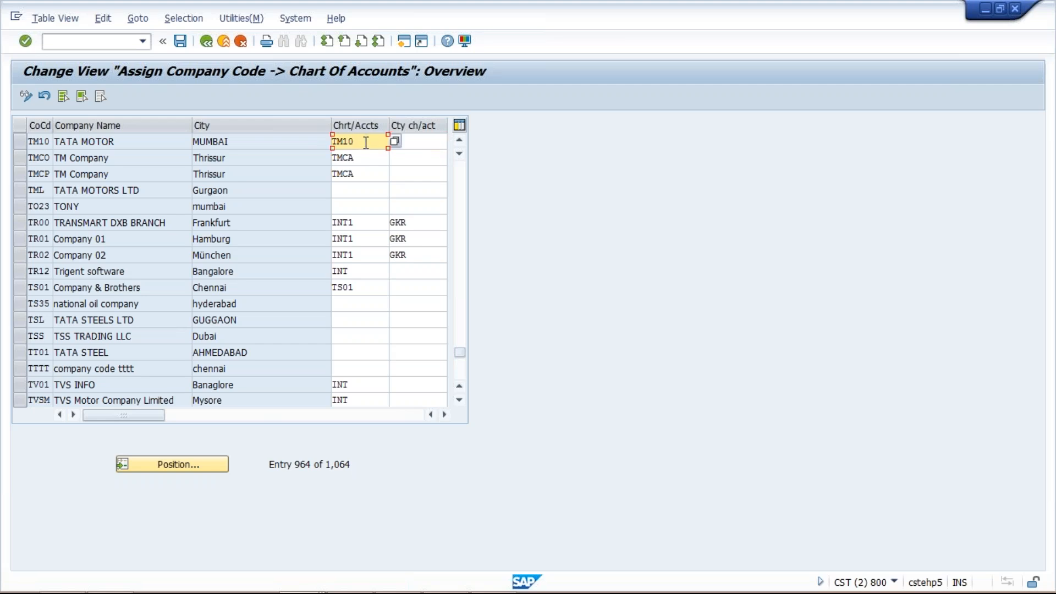
click(181, 42)
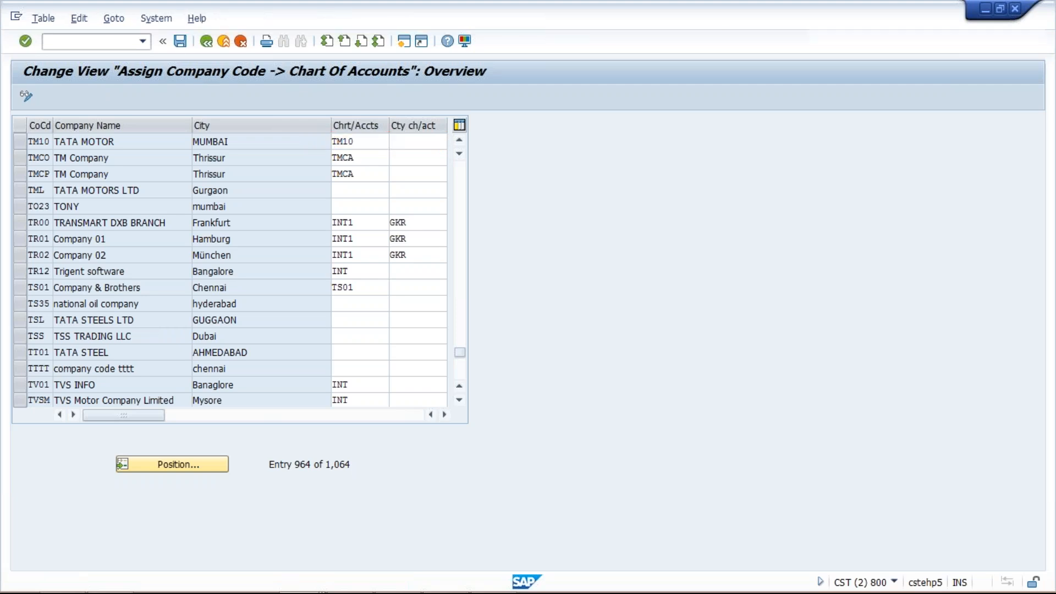
click(227, 262)
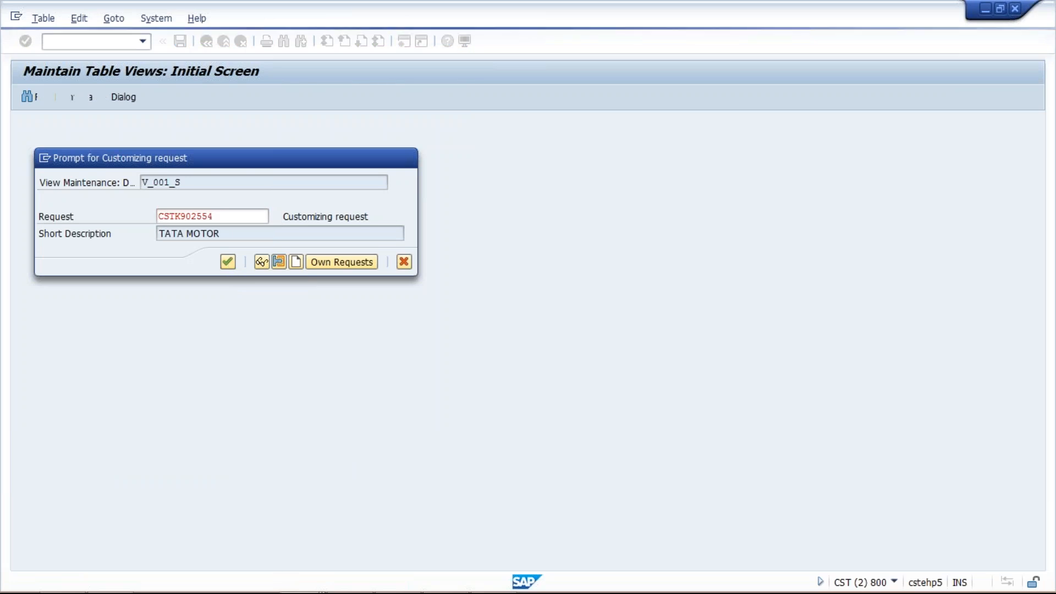
Return to the session with the new TM10 account groups, validate the five entries and save them to the TATA MOTOR customizing request
click(297, 578)
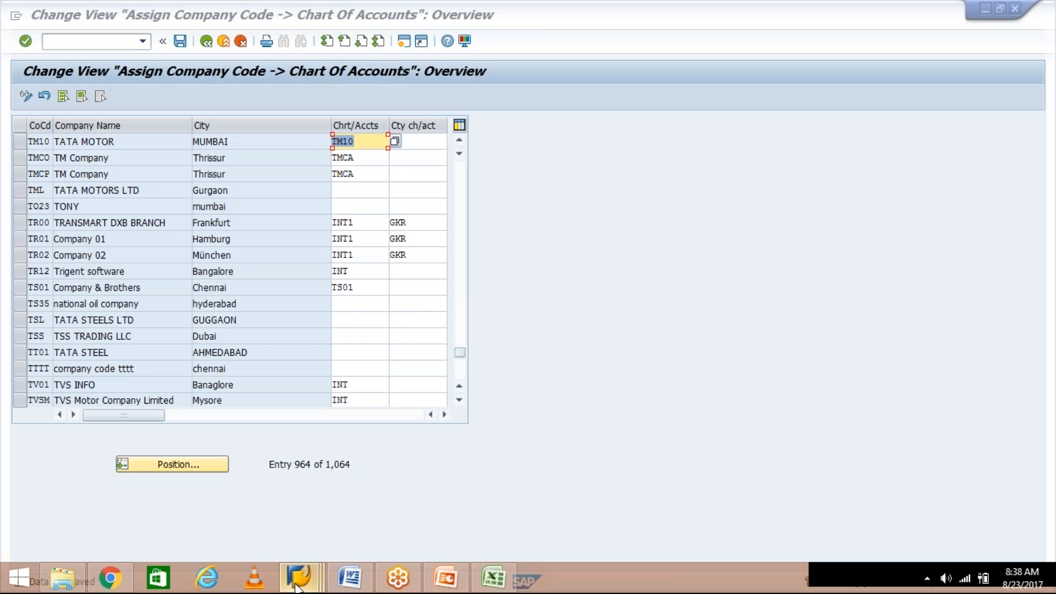
click(289, 529)
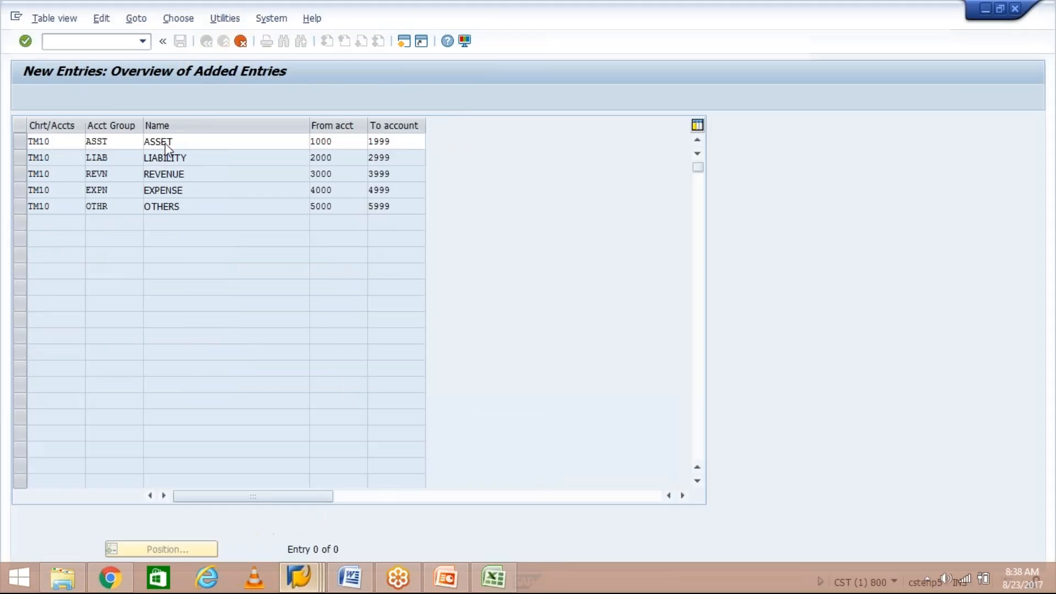
click(171, 142)
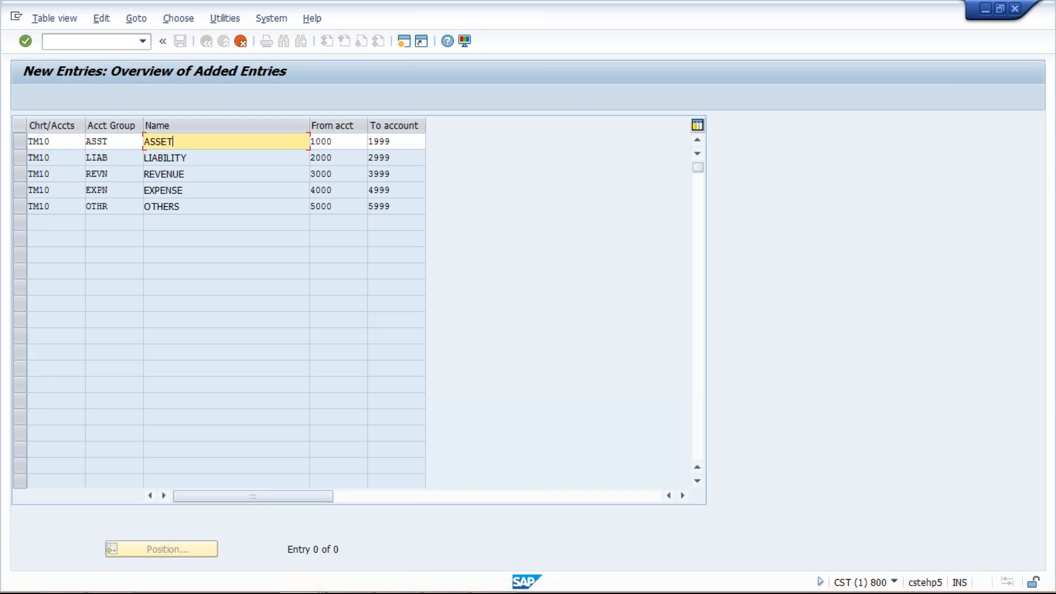
key(Return)
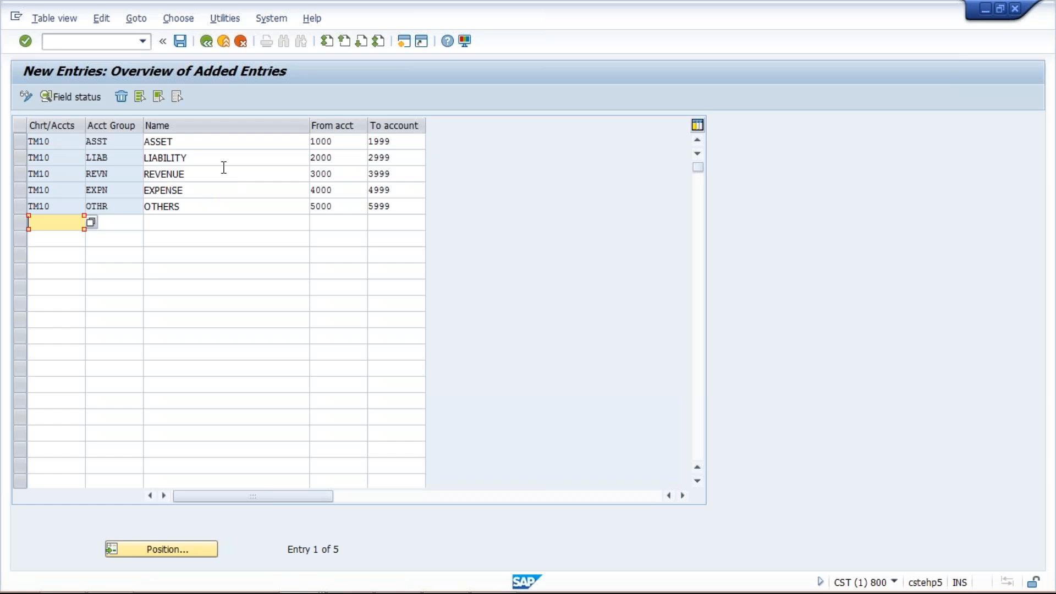
click(181, 42)
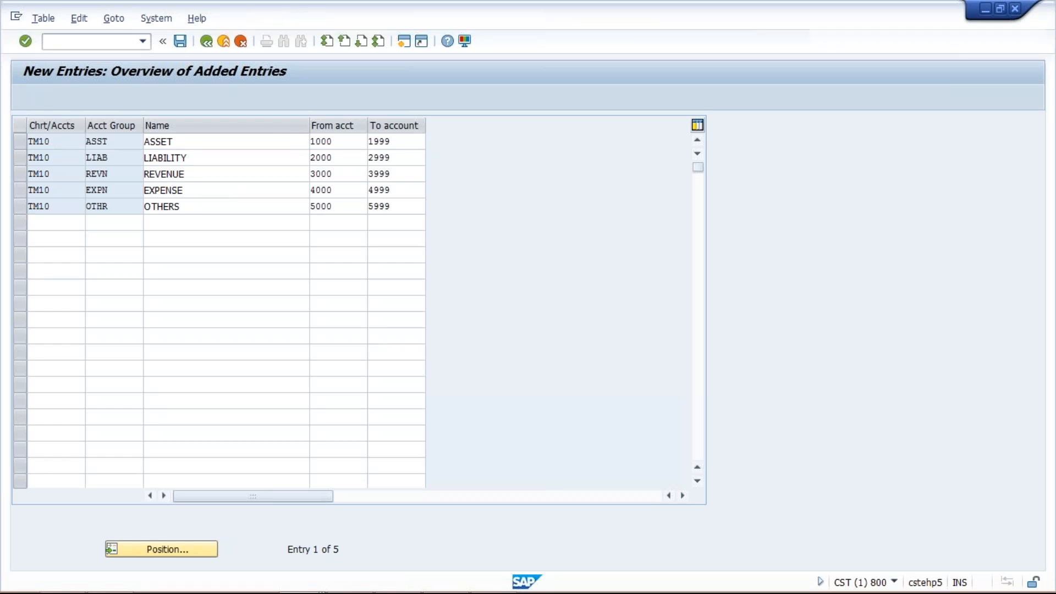
click(229, 262)
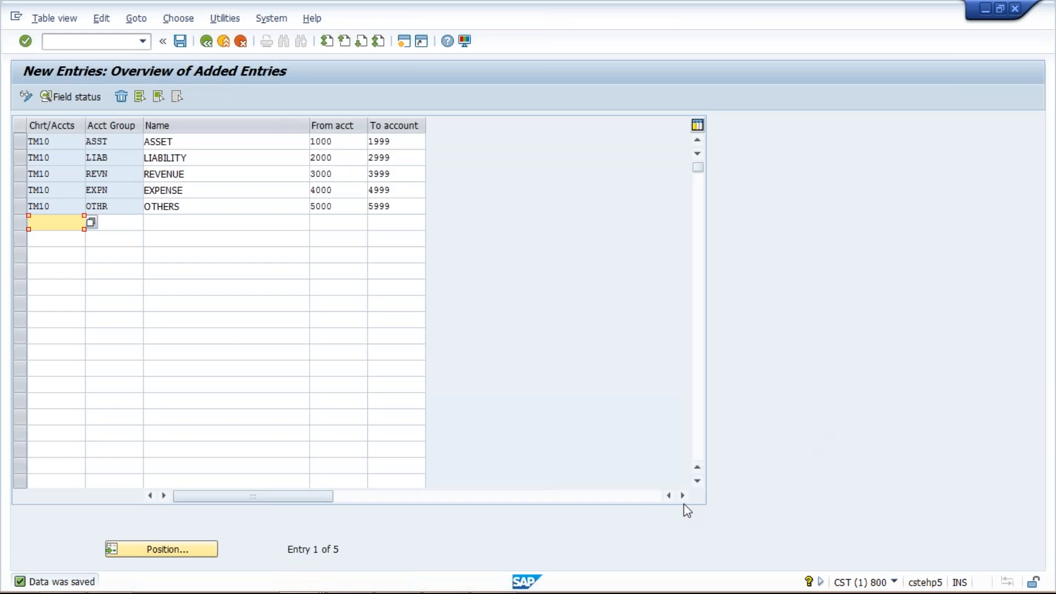
Review the names and the from/to account number ranges of the TM10 account groups, mainly the ASSET row
click(895, 512)
click(495, 372)
click(335, 141)
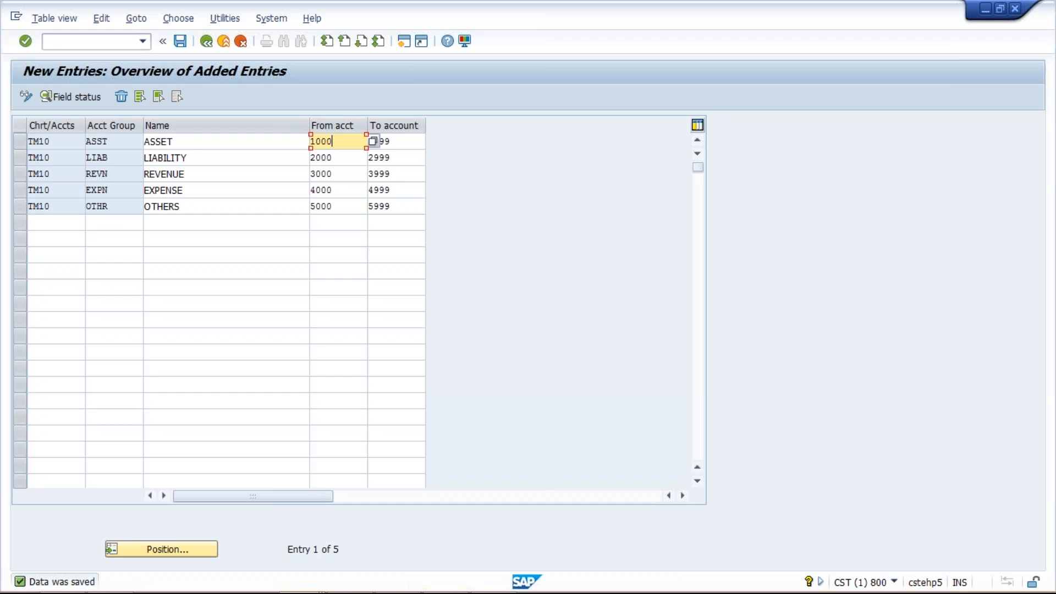
click(406, 142)
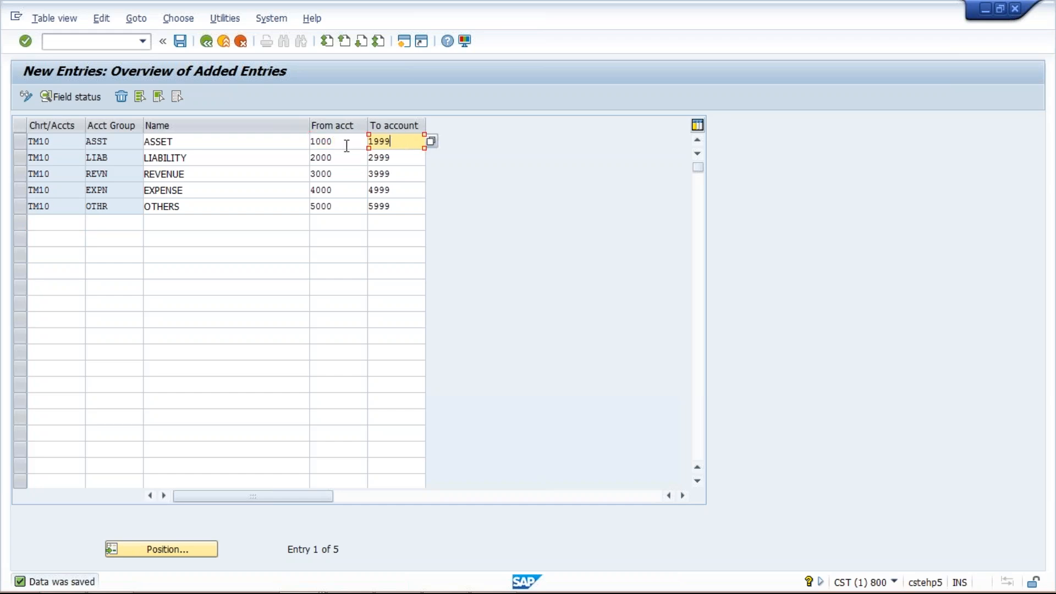
click(346, 143)
click(400, 141)
click(184, 144)
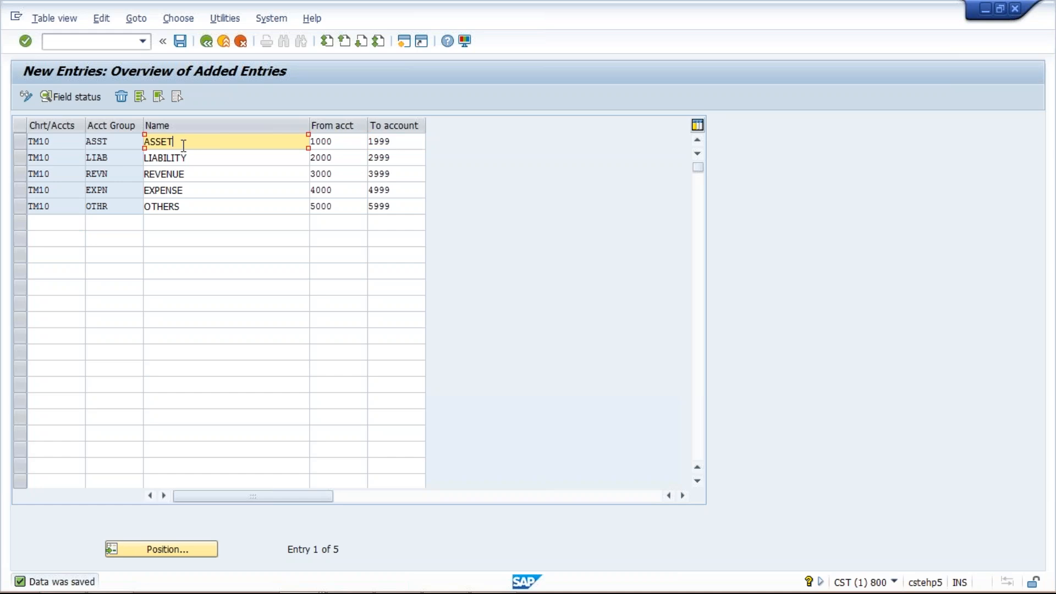
click(120, 142)
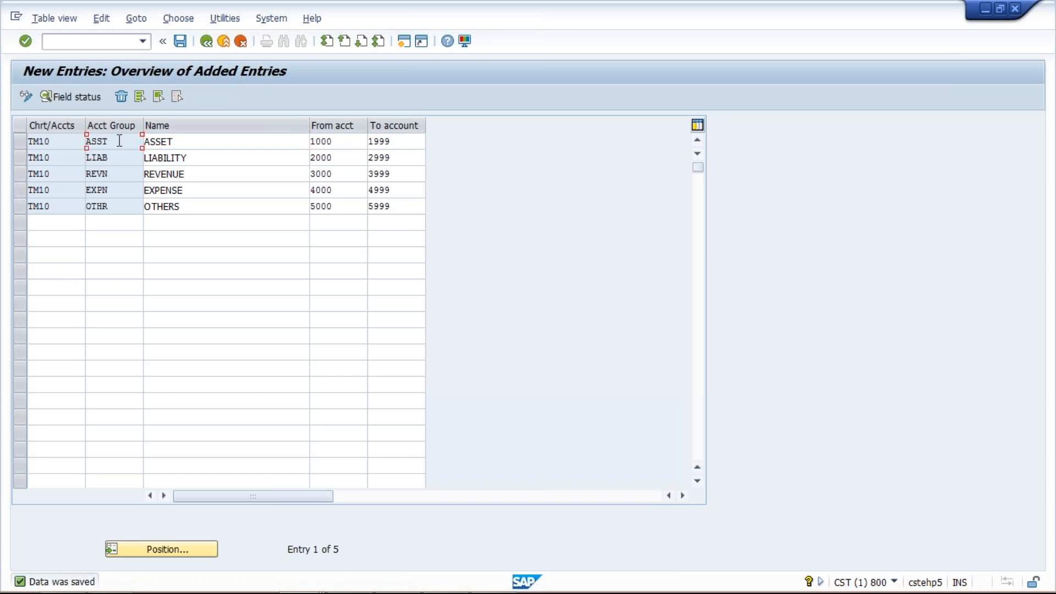
click(176, 143)
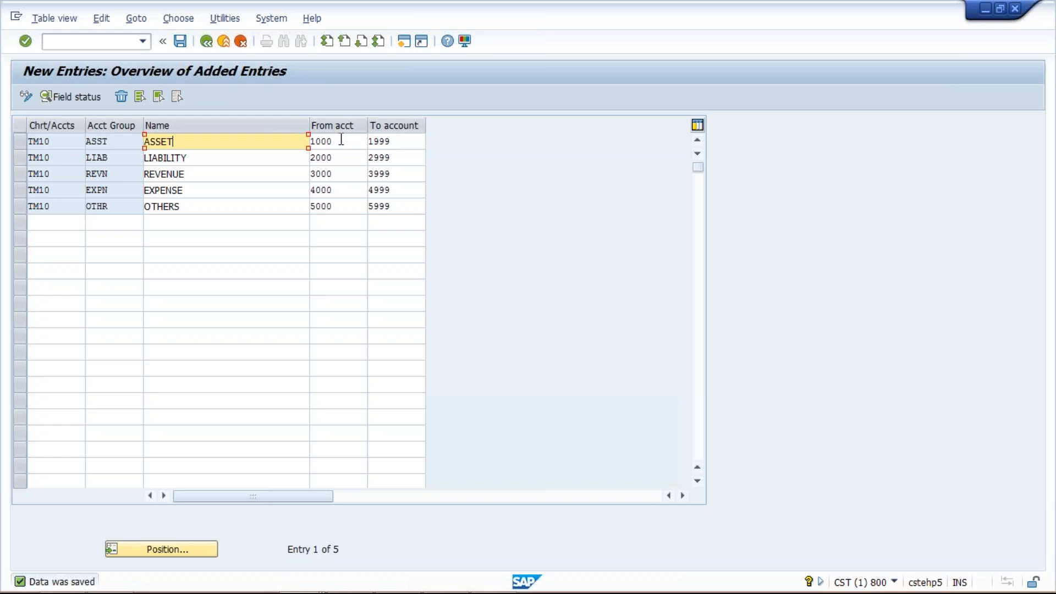
click(345, 160)
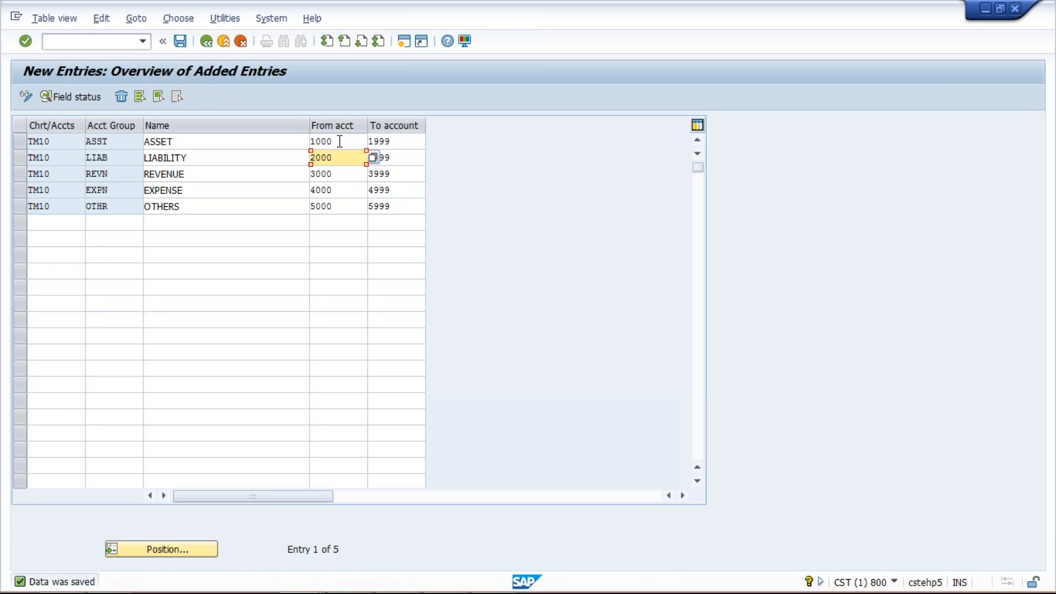
click(342, 141)
click(401, 142)
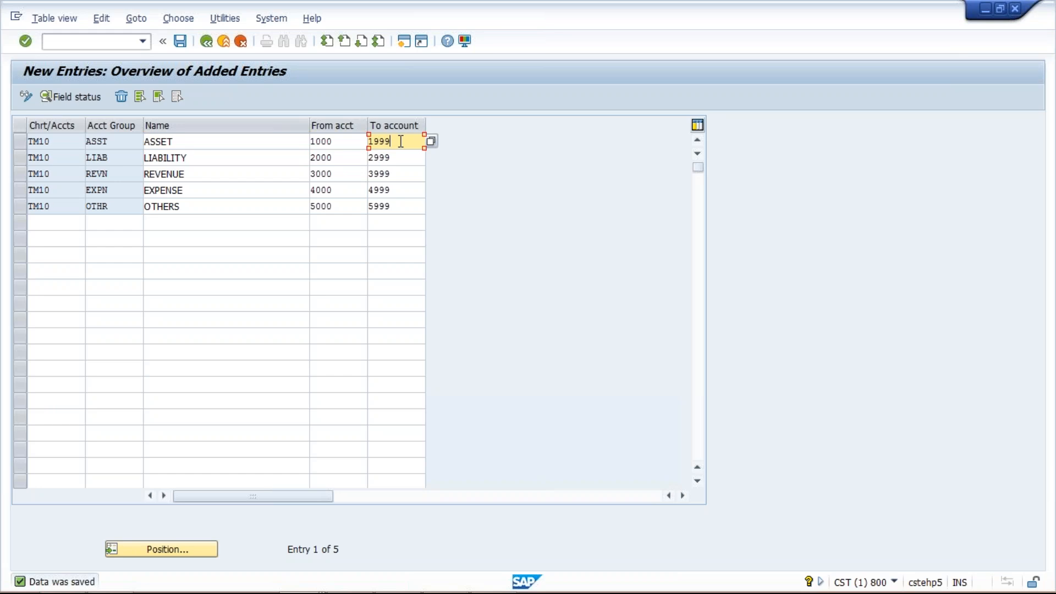
click(349, 142)
click(397, 141)
click(353, 141)
click(403, 141)
click(218, 140)
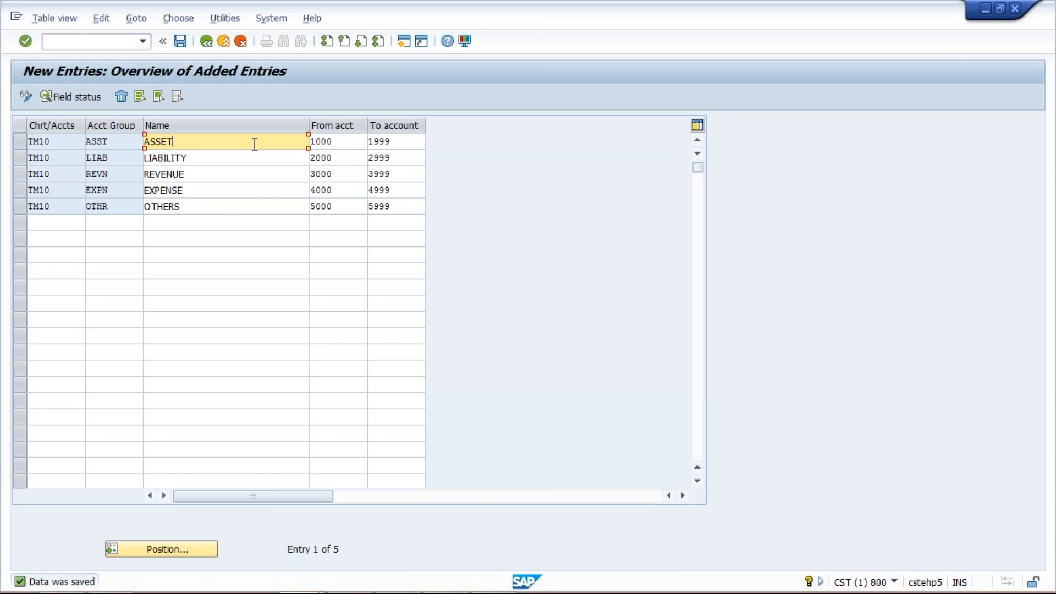
Open the Account control field status settings of the ASST account group
key(F3)
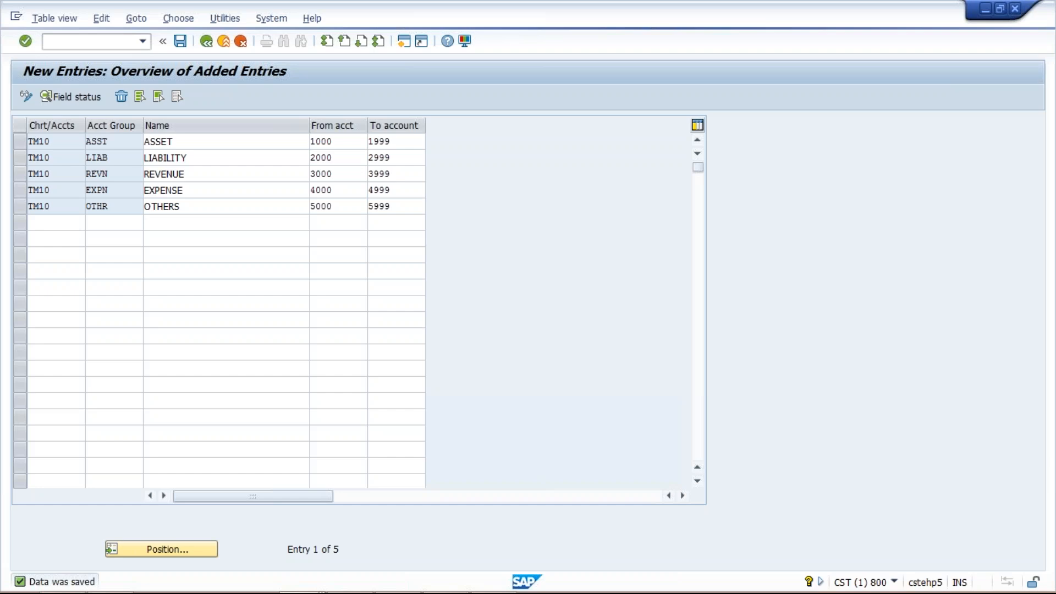
click(66, 97)
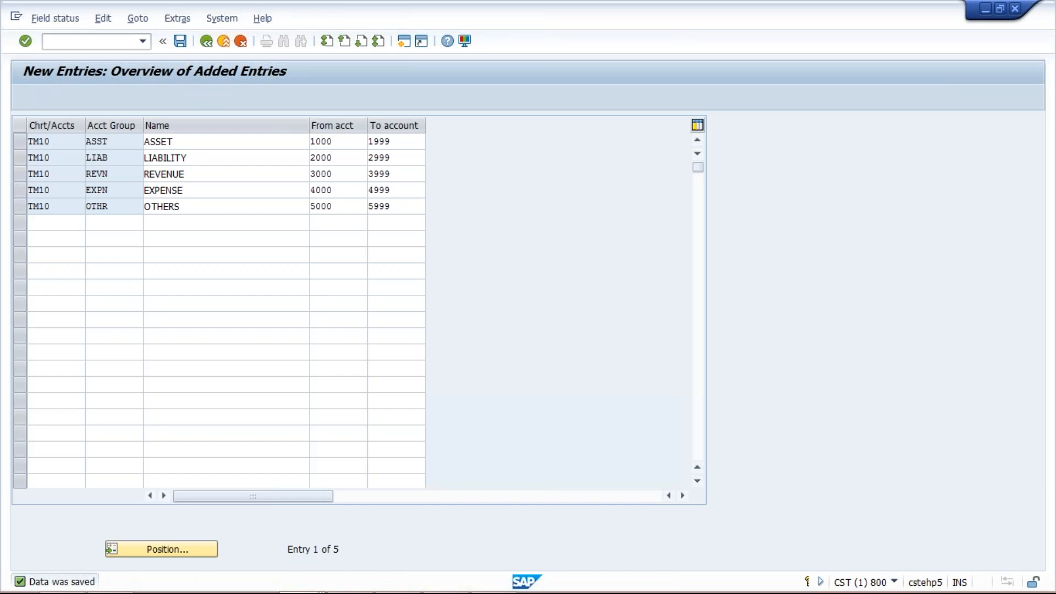
double_click(96, 208)
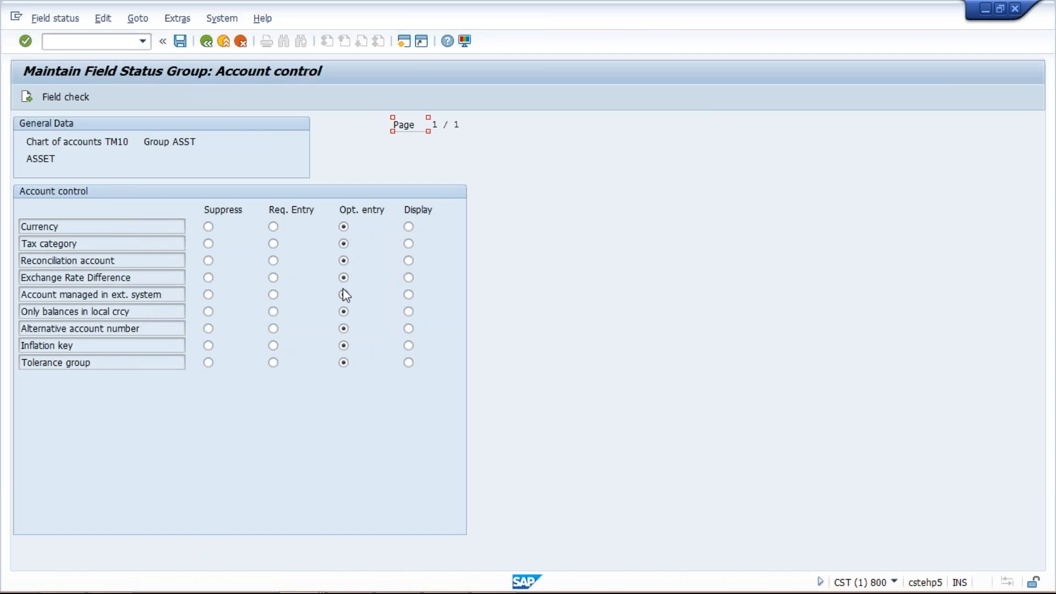
Try other field statuses for Inflation key, Tolerance group and Currency, then go back to the account group list and save
click(208, 345)
click(208, 363)
click(275, 229)
click(409, 345)
click(343, 346)
click(344, 226)
click(207, 41)
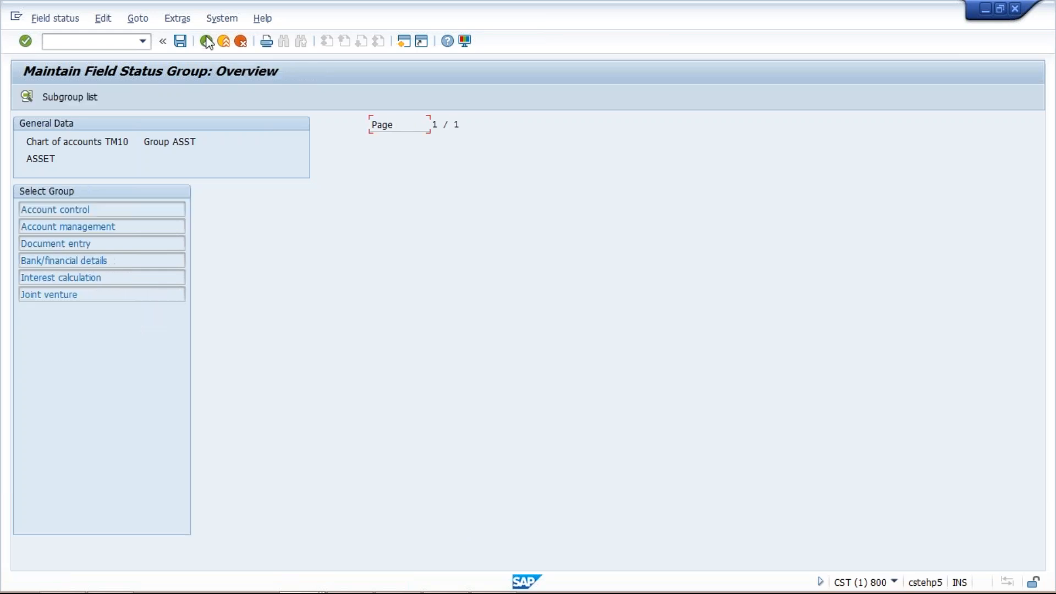
click(207, 42)
click(206, 41)
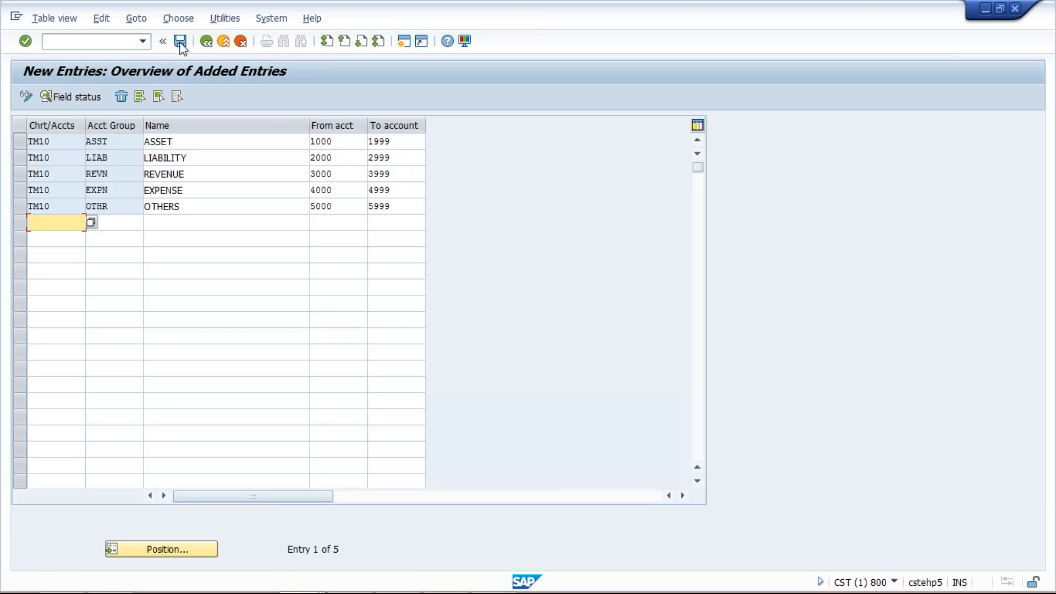
click(181, 42)
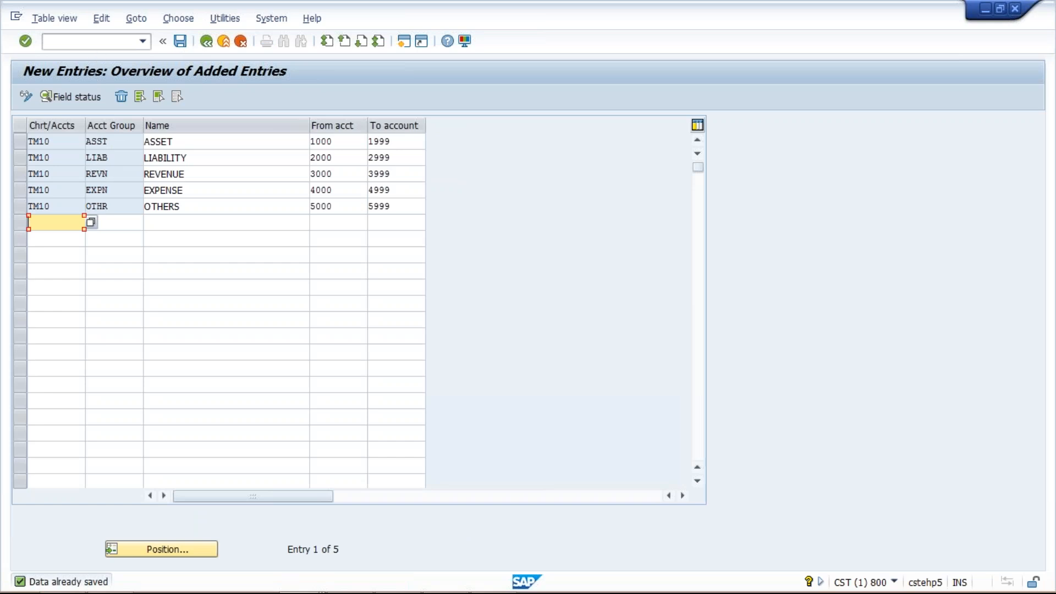
Run transaction OB53 for chart of accounts TM10 to maintain the balance carried forward accounts
click(82, 42)
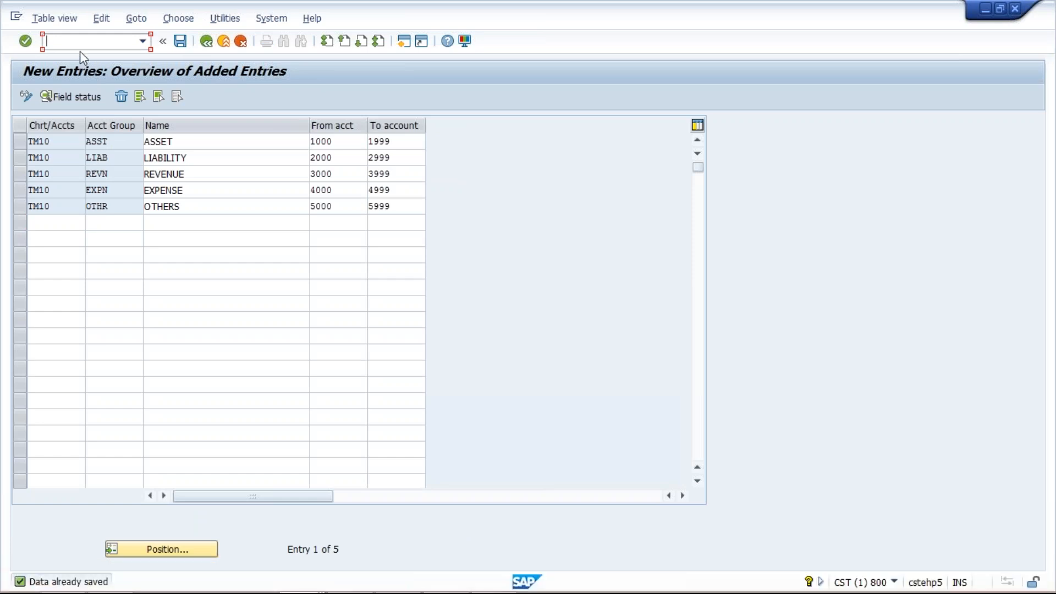
text(/NOB53)
key(Return)
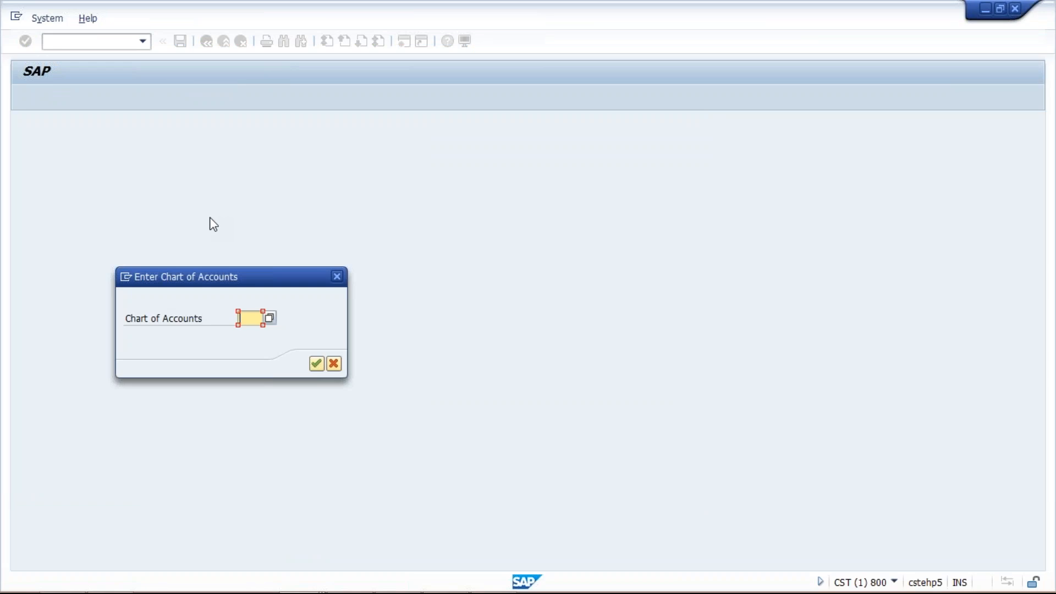
text(TM10)
key(Return)
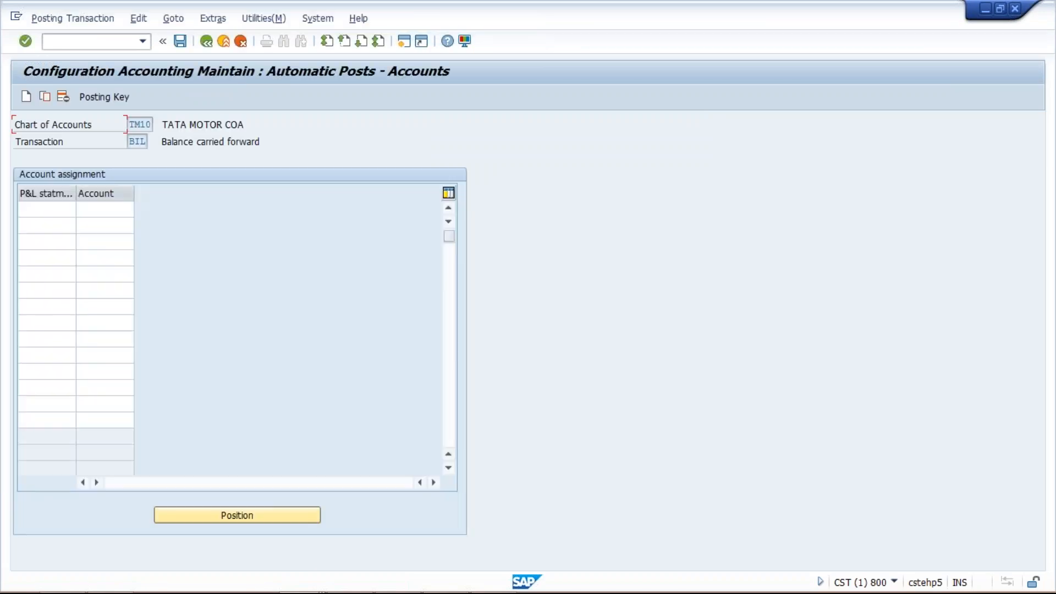
Add P&L statement account type X with no account and save it to the TATA MOTOR customizing request
click(47, 208)
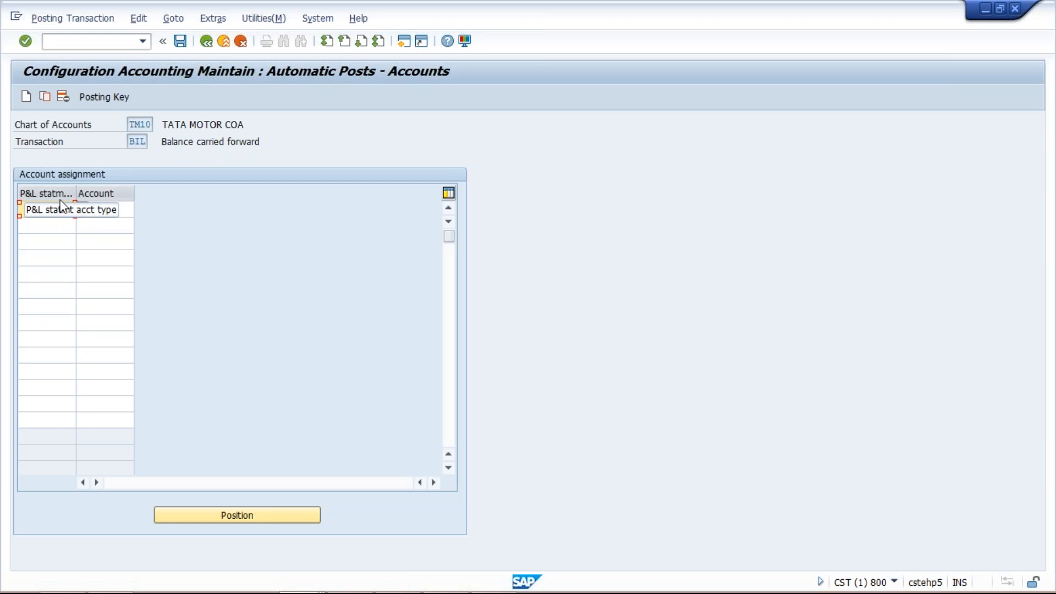
text(X)
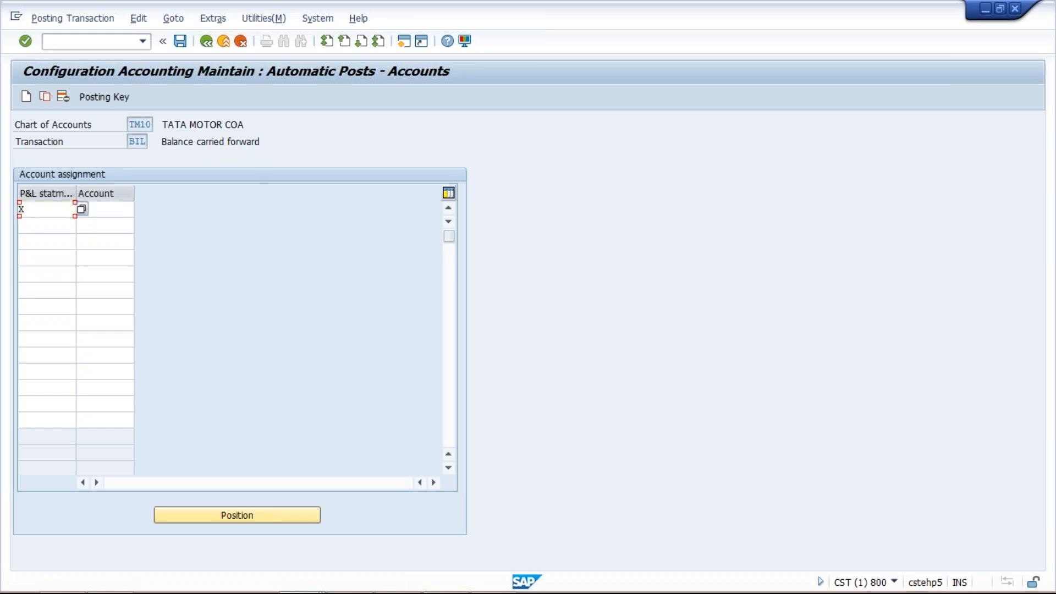
click(180, 42)
click(181, 42)
click(180, 41)
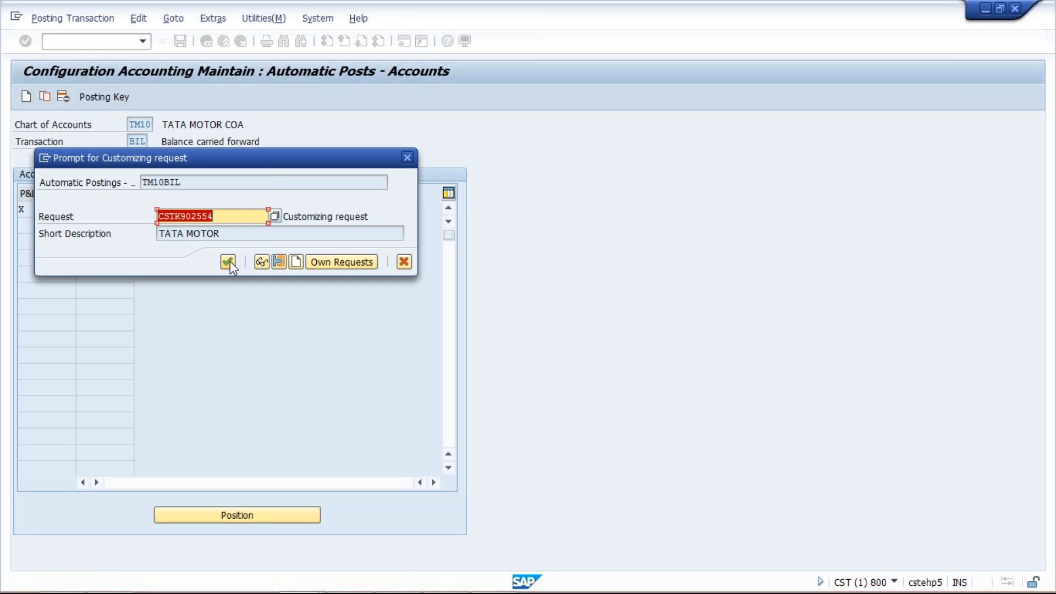
click(230, 262)
click(92, 210)
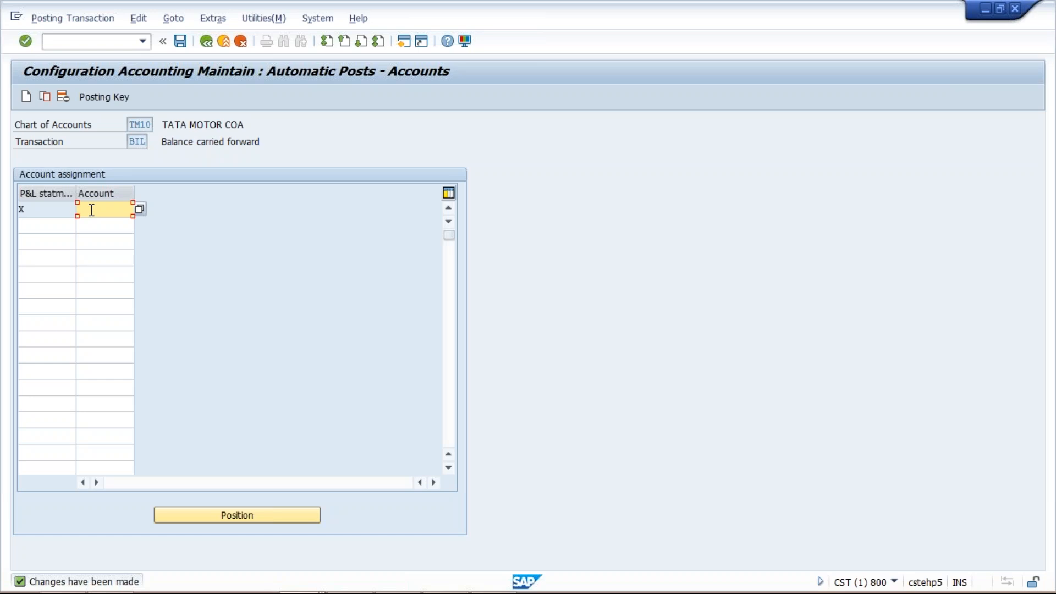
click(36, 209)
click(113, 208)
click(46, 213)
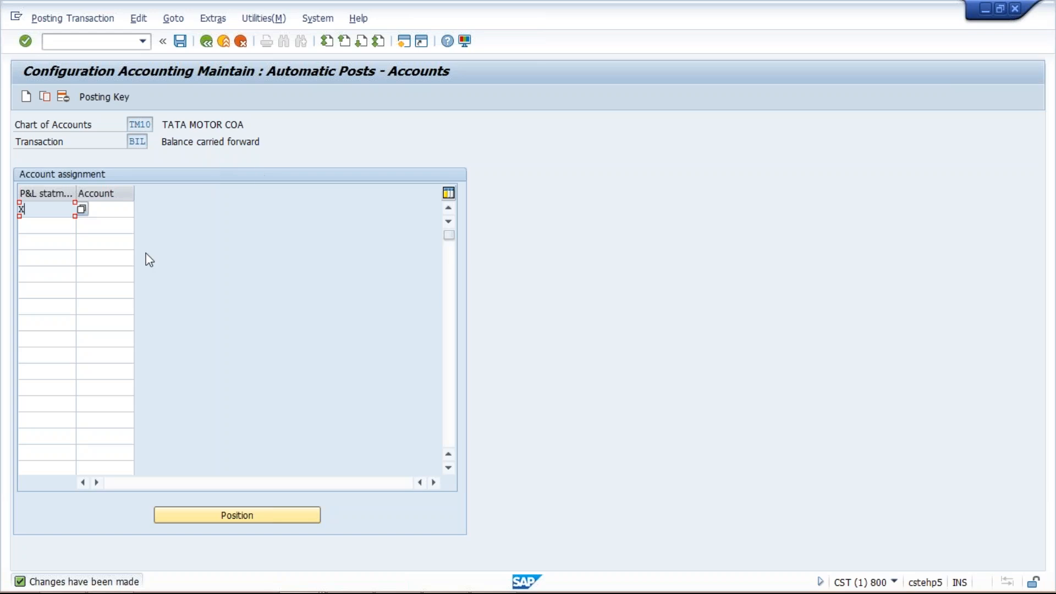
click(126, 211)
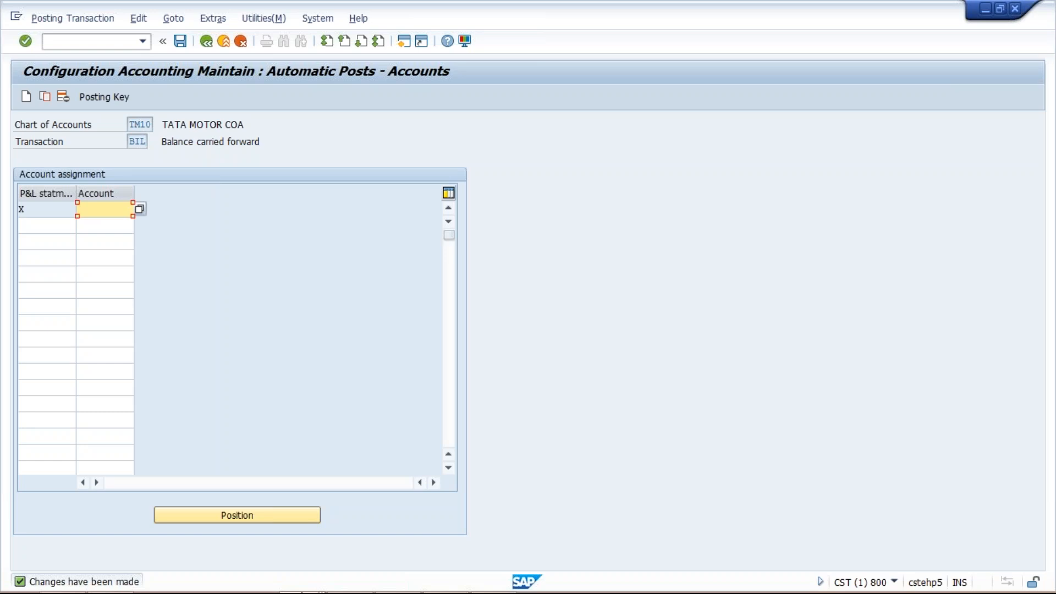
Switch to the PowerPoint presentation
click(443, 582)
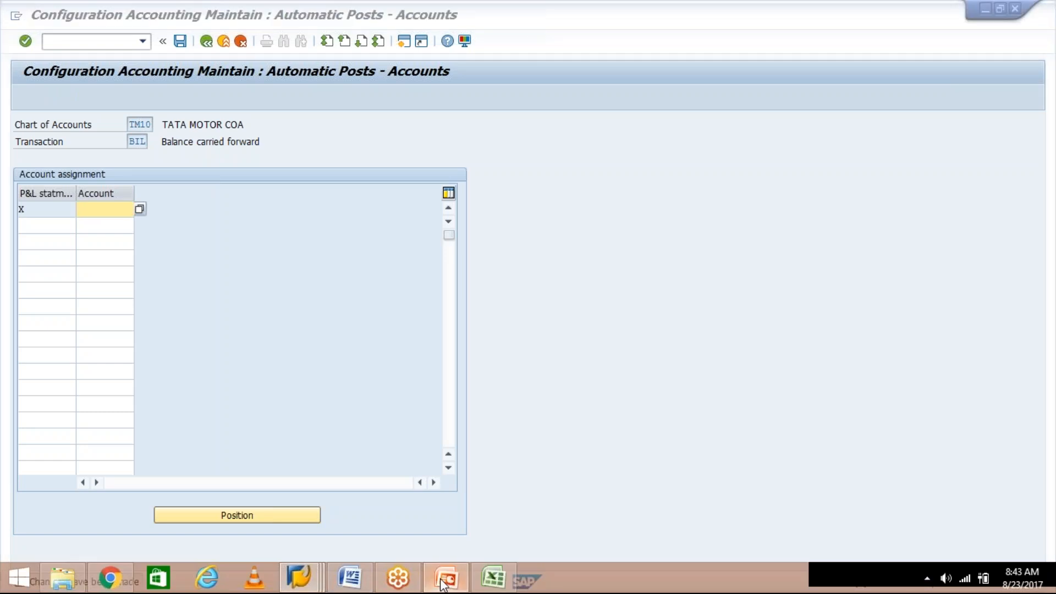